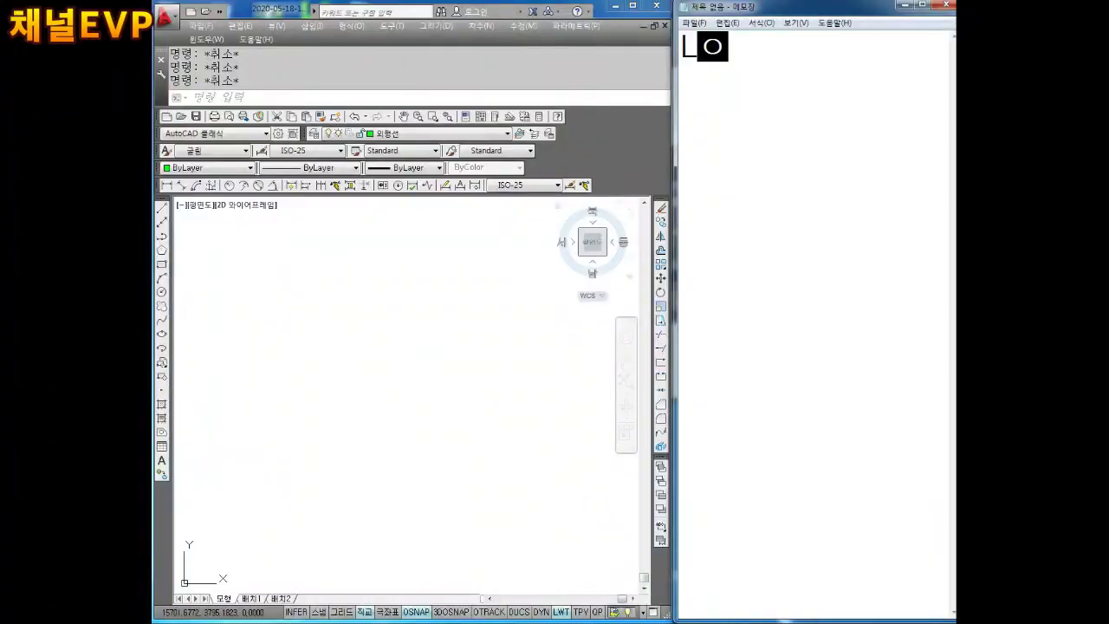
Write 'L엔터' and '직교ON' as notes in Notepad.
{"action": "type", "text": "에너터"}
{"action": "key", "text": "BackSpace"}
{"action": "key", "text": "BackSpace"}
{"action": "key", "text": "BackSpace"}
{"action": "key", "text": "BackSpace"}
{"action": "type", "text": "엔터"}
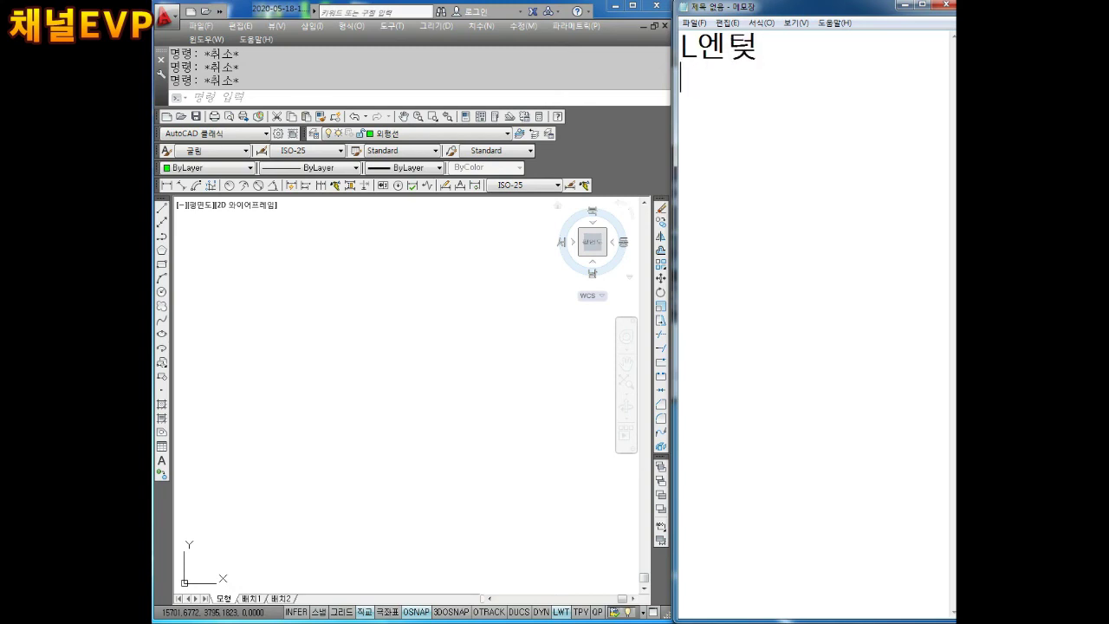
{"action": "key", "text": "BackSpace"}
{"action": "key", "text": "BackSpace"}
{"action": "type", "text": "ㅓ"}
{"action": "key", "text": "Return"}
{"action": "type", "text": "직교ON"}
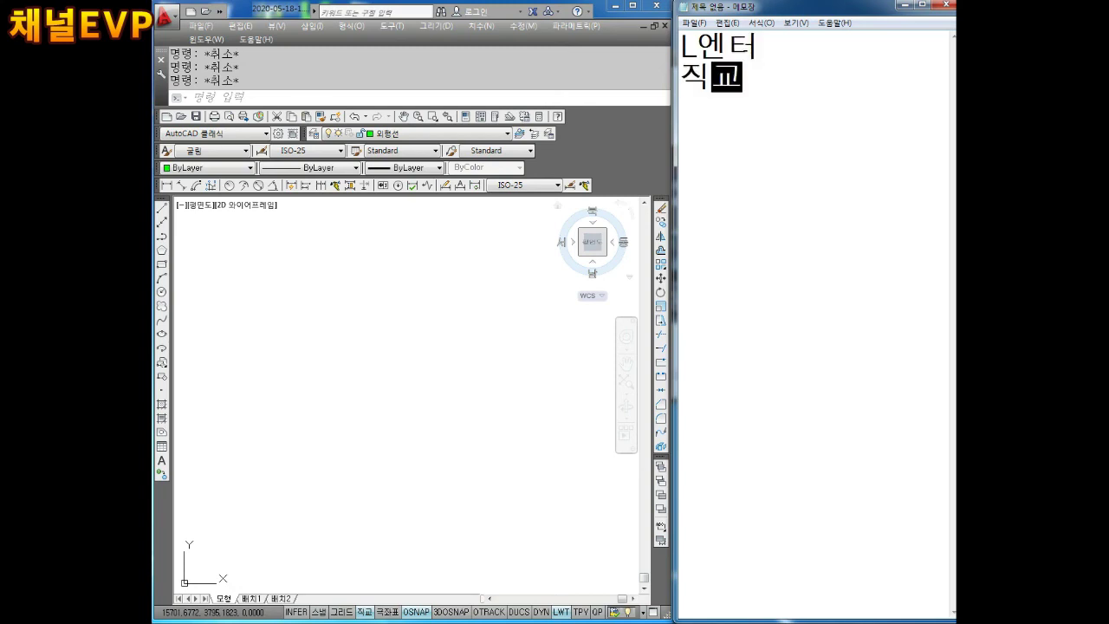
Draw a horizontal 125-unit base line with Ortho on.
{"action": "left_click", "coordinate": [446, 271]}
{"action": "type", "text": "L"}
{"action": "key", "text": "Return"}
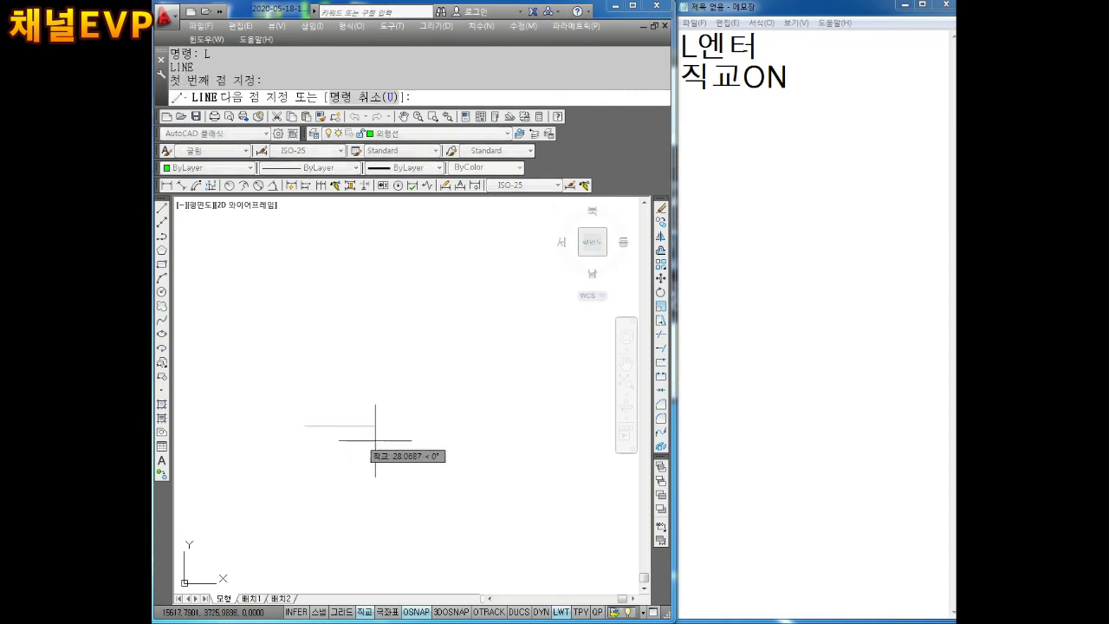
{"action": "left_click", "coordinate": [305, 426]}
{"action": "type", "text": "1"}
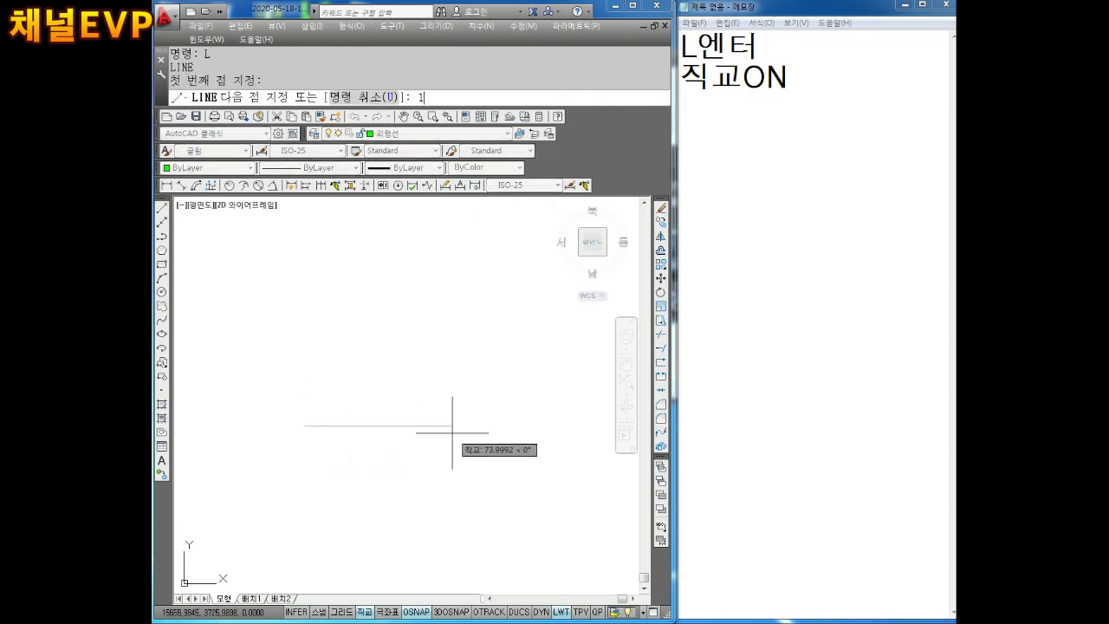
{"action": "type", "text": "25"}
{"action": "key", "text": "Return"}
{"action": "key", "text": "Escape"}
{"action": "middle_click_drag", "start_coordinate": [450, 425], "coordinate": [405, 396]}
{"action": "scroll", "coordinate": [406, 396], "scroll_direction": "up", "scroll_amount": 2}
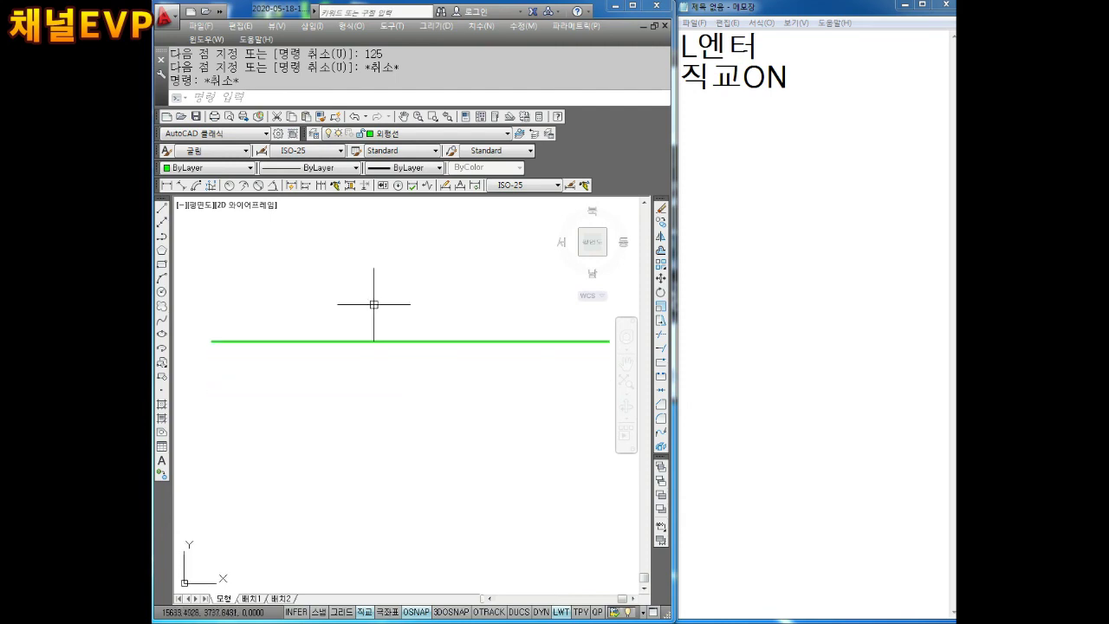
Add a linear dimension below the line to confirm its 125 length.
{"action": "left_click", "coordinate": [166, 184]}
{"action": "left_click", "coordinate": [211, 341]}
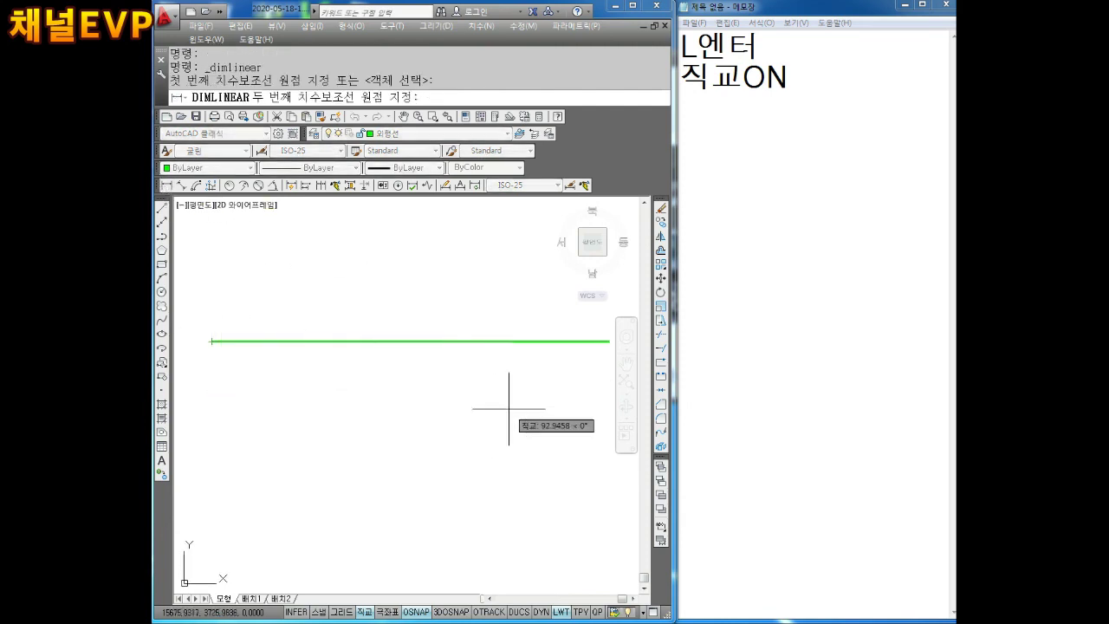
{"action": "middle_click_drag", "start_coordinate": [509, 408], "coordinate": [431, 399]}
{"action": "left_click", "coordinate": [532, 332]}
{"action": "left_click", "coordinate": [369, 449]}
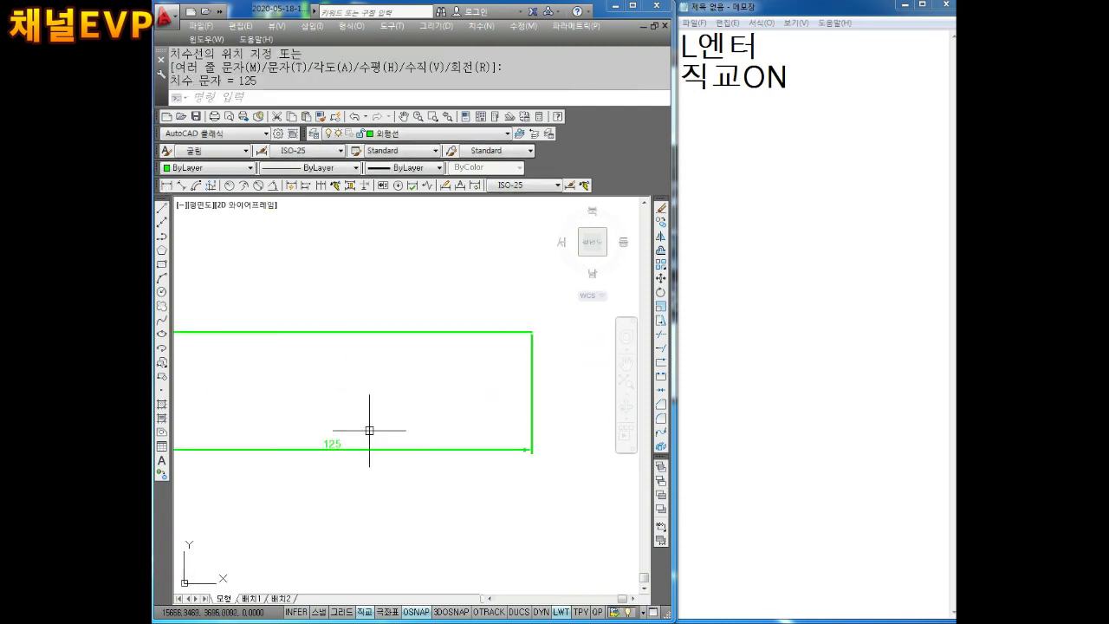
{"action": "key", "text": "Escape"}
{"action": "middle_click_drag", "start_coordinate": [369, 430], "coordinate": [433, 469]}
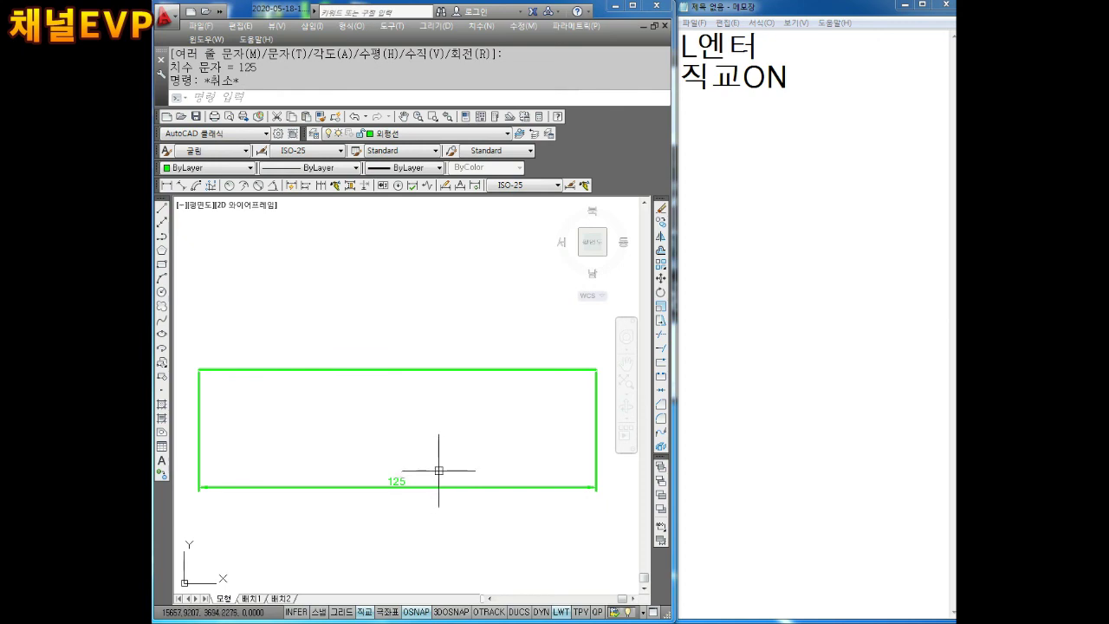
Erase the temporary 125 dimension.
{"action": "mouse_move", "coordinate": [443, 467]}
{"action": "middle_mouse_down"}
{"action": "mouse_move", "coordinate": [455, 511]}
{"action": "mouse_move", "coordinate": [426, 453]}
{"action": "mouse_move", "coordinate": [406, 474]}
{"action": "middle_mouse_up"}
{"action": "left_click", "coordinate": [477, 481]}
{"action": "left_click", "coordinate": [425, 532]}
{"action": "key", "text": "Delete"}
Add the notes 'A엔터' and 'C엔터' in Notepad.
{"action": "key", "text": "Escape"}
{"action": "key", "text": "Escape"}
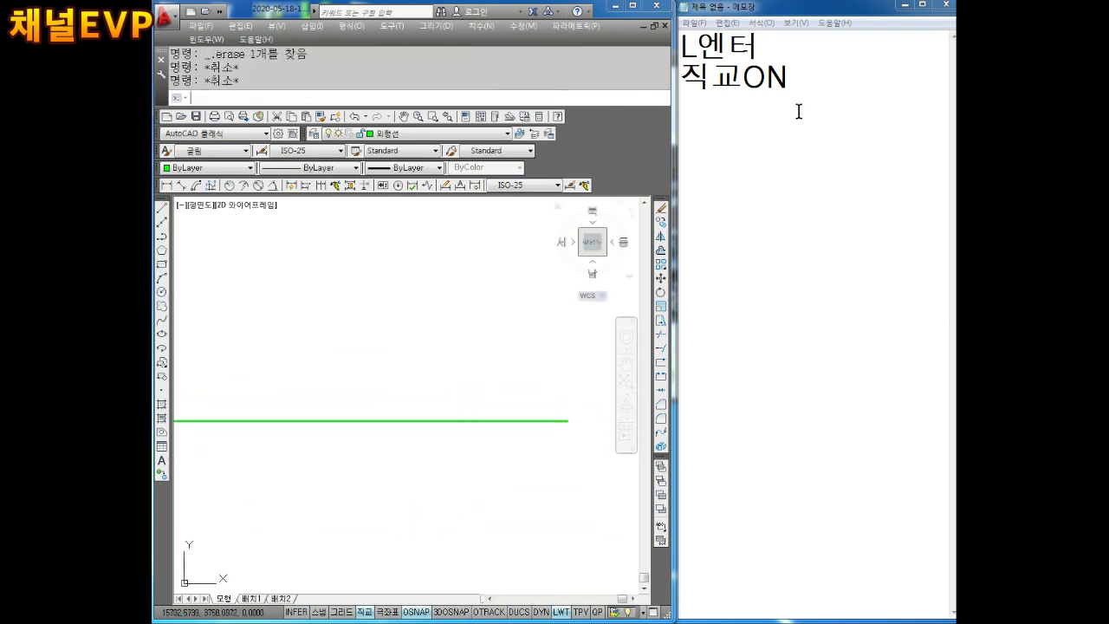
{"action": "left_click", "coordinate": [756, 133]}
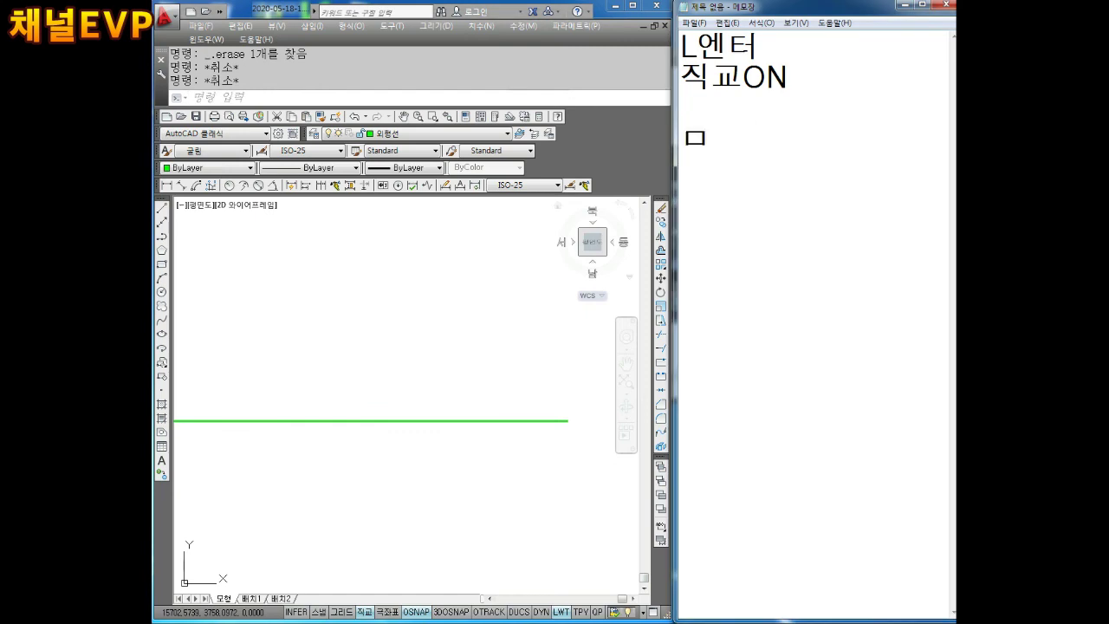
{"action": "type", "text": "ㅁ"}
{"action": "type", "text": "엔"}
{"action": "type", "text": "ㅊ"}
{"action": "key", "text": "BackSpace"}
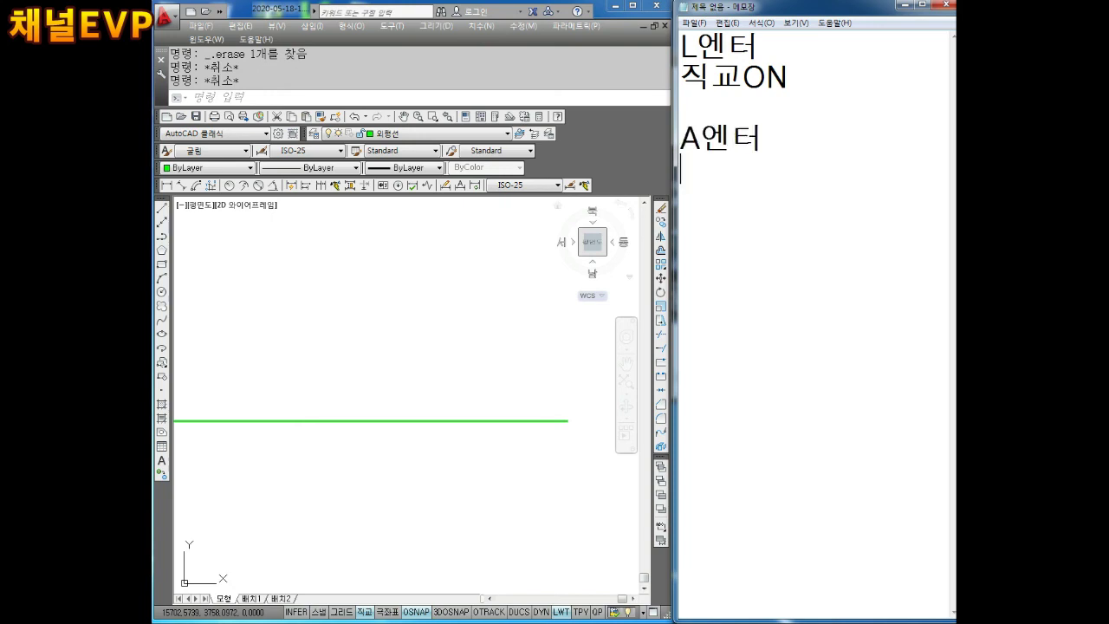
{"action": "type", "text": "C에ㄴ터"}
{"action": "key", "text": "Return"}
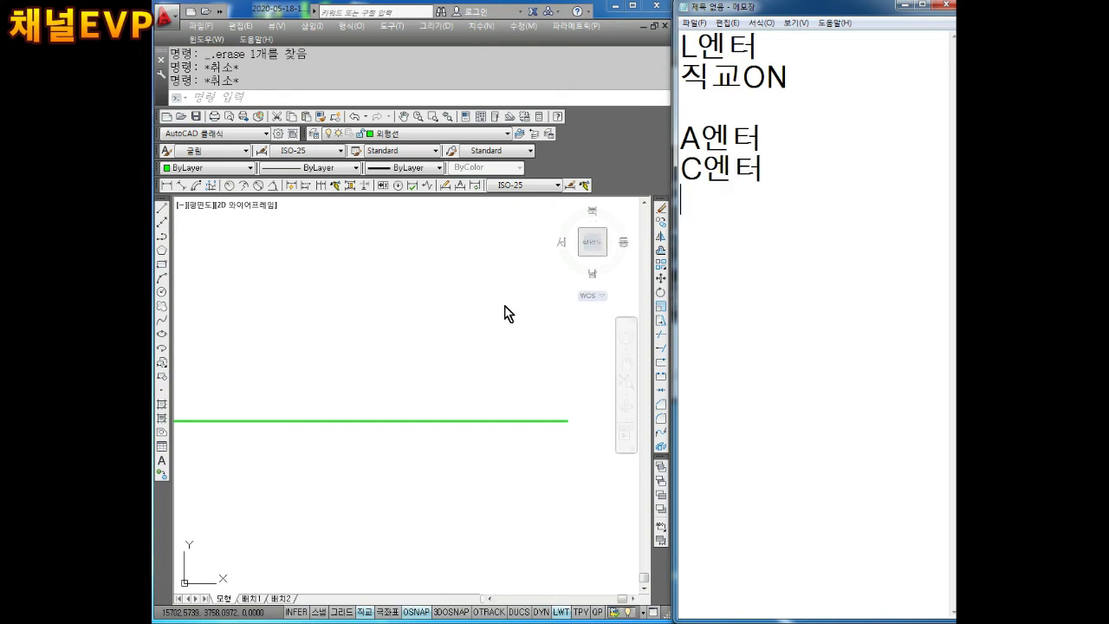
{"action": "left_click", "coordinate": [512, 321]}
Start an arc with the Center option, centred on the base line's left end.
{"action": "type", "text": "A"}
{"action": "key", "text": "Return"}
{"action": "type", "text": "C"}
{"action": "key", "text": "Return"}
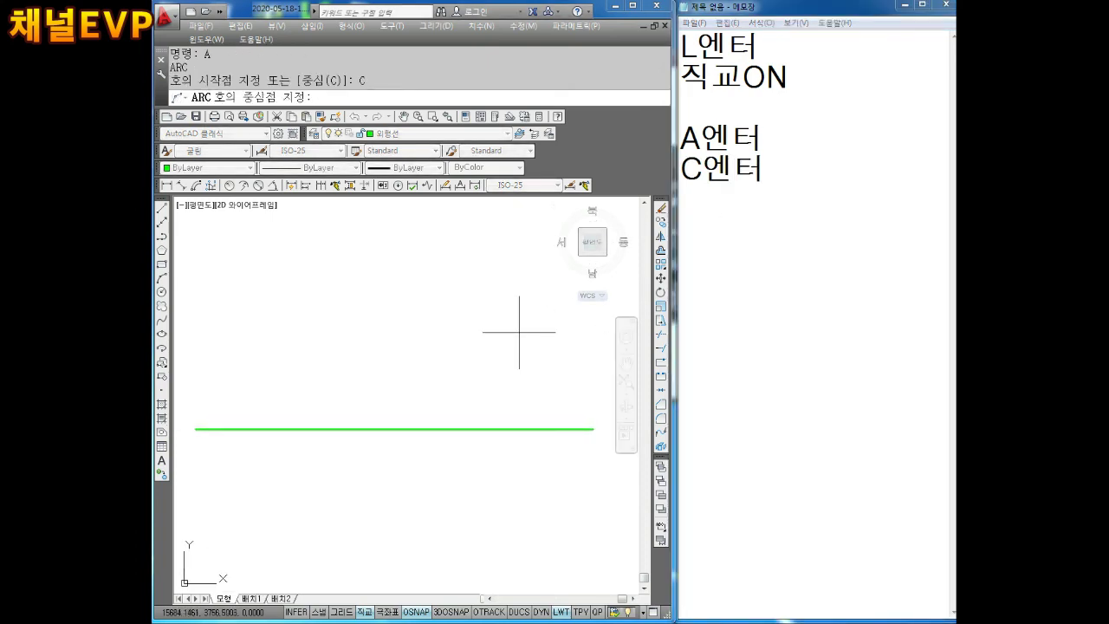
{"action": "left_click", "coordinate": [195, 429]}
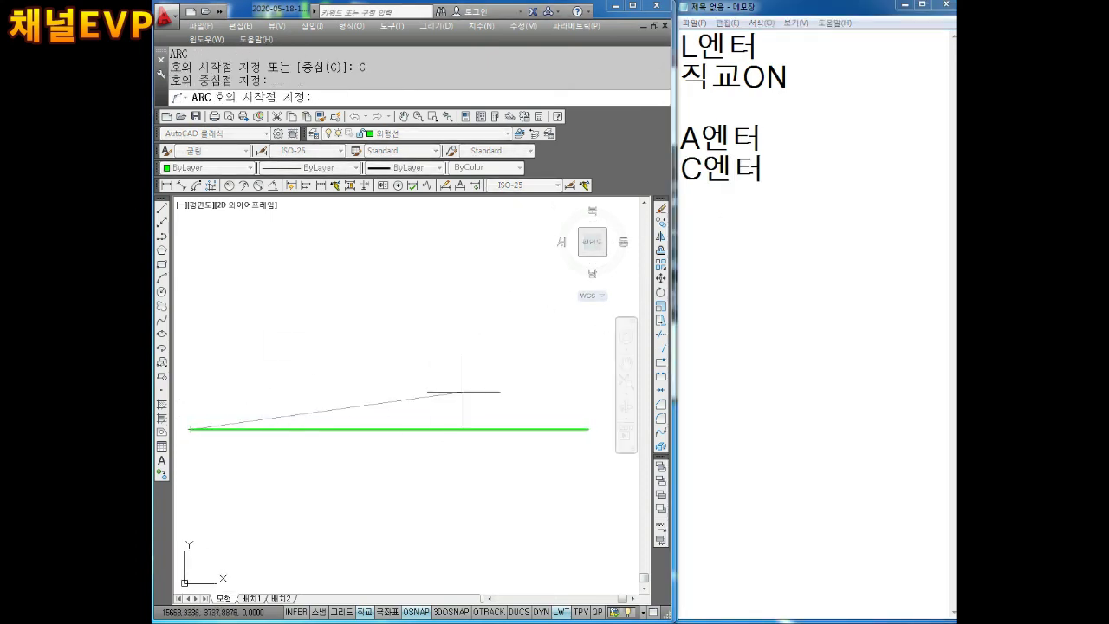
Note '왼쪽 끝점' and start the arc at the line's right endpoint.
{"action": "left_click", "coordinate": [692, 221]}
{"action": "type", "text": "ㅇ"}
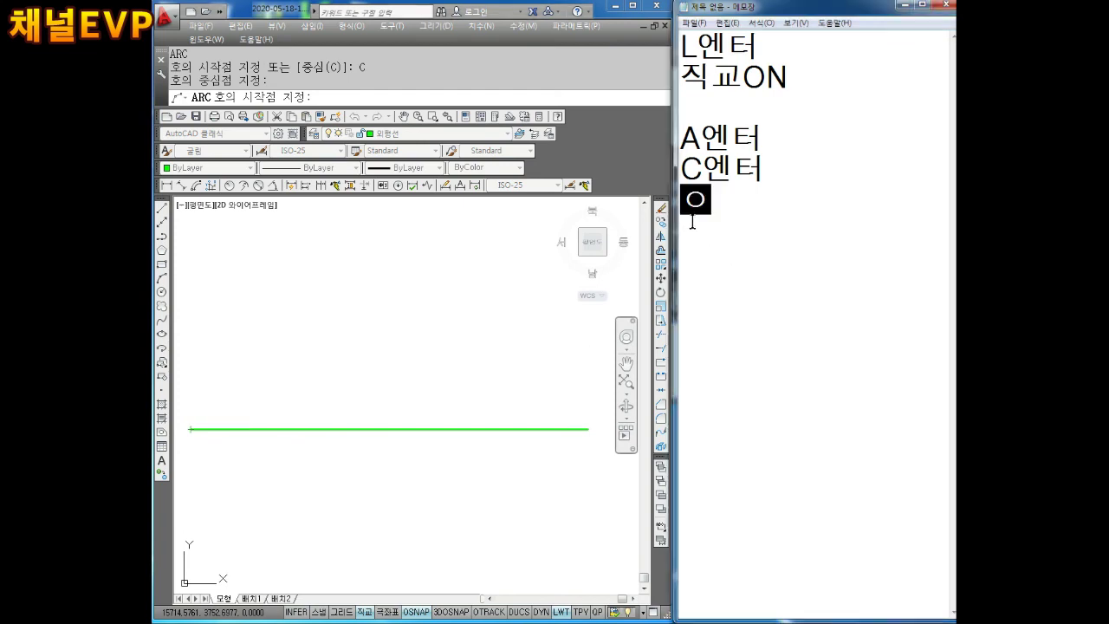
{"action": "type", "text": "쪽 끝"}
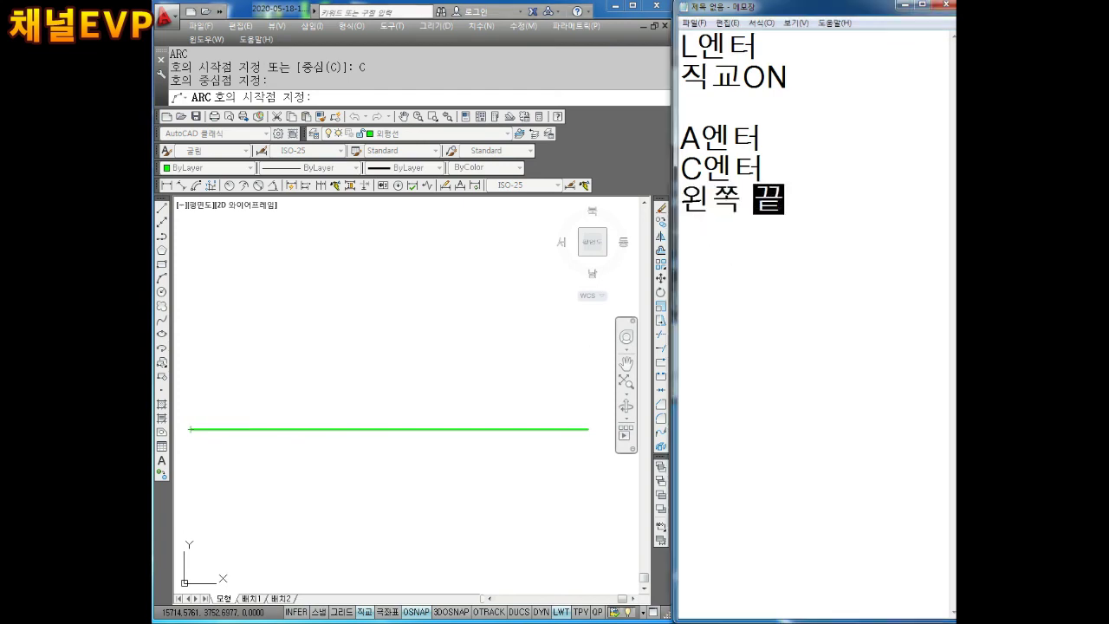
{"action": "type", "text": "점"}
{"action": "left_click", "coordinate": [313, 456]}
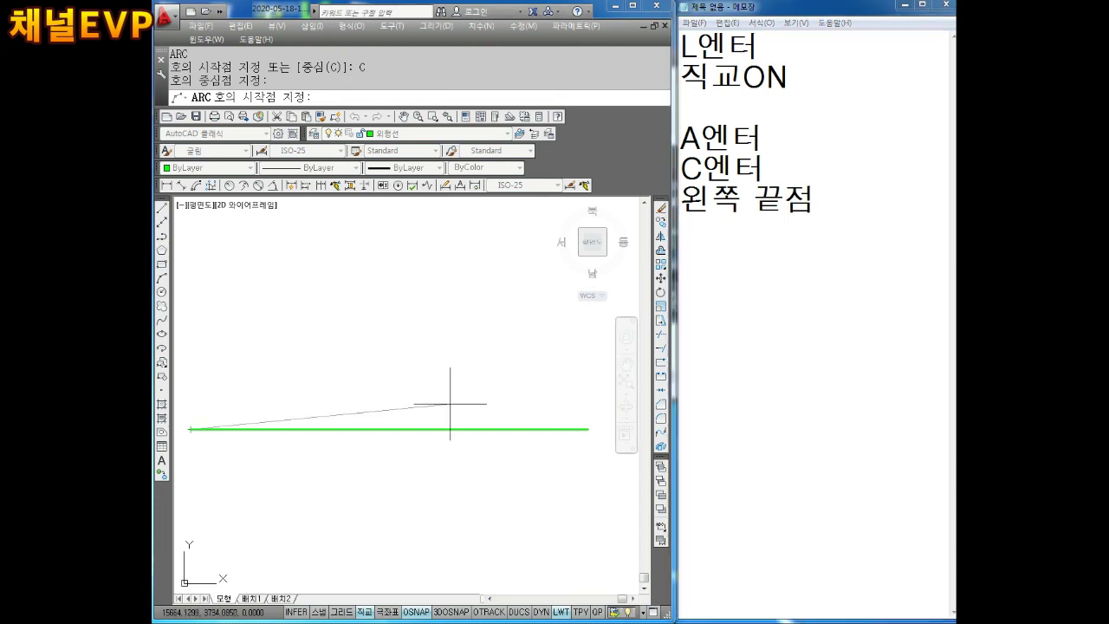
{"action": "left_click", "coordinate": [588, 429]}
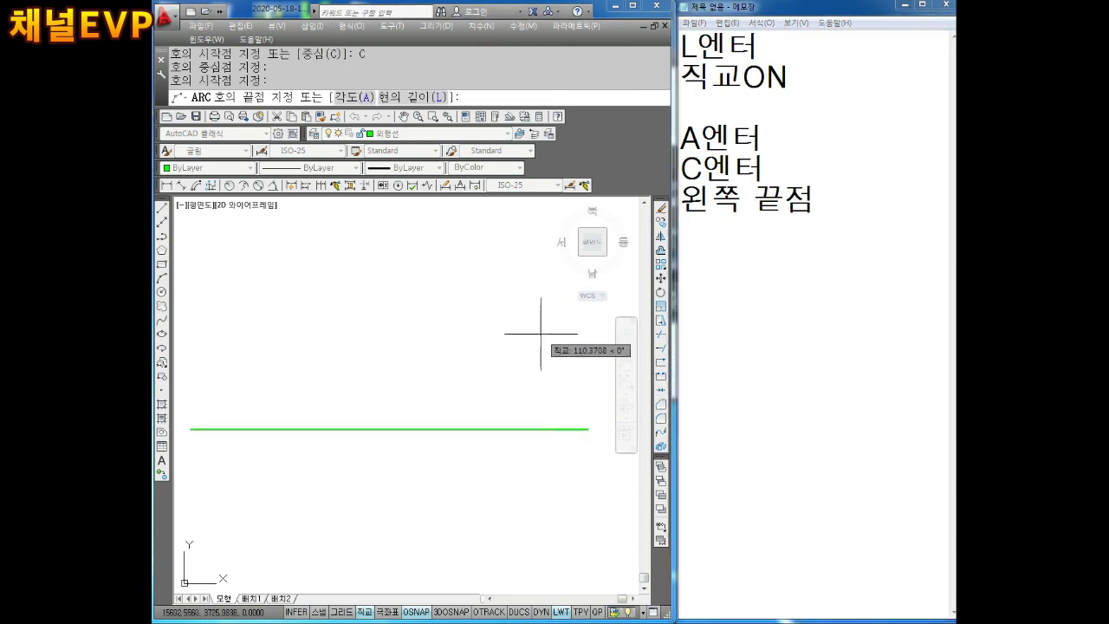
Adjust the view and toggle Ortho with F8, leaving it off for the arc end.
{"action": "middle_click_drag", "start_coordinate": [494, 361], "coordinate": [495, 414]}
{"action": "middle_click_drag", "start_coordinate": [408, 424], "coordinate": [436, 413]}
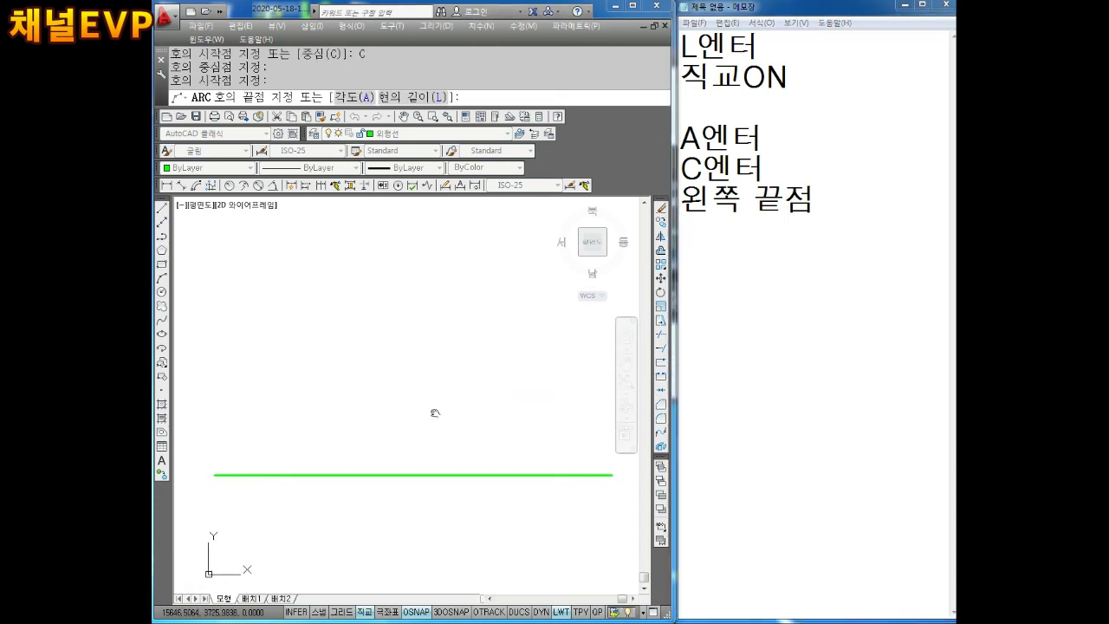
{"action": "scroll", "coordinate": [434, 334], "scroll_direction": "down", "scroll_amount": 4}
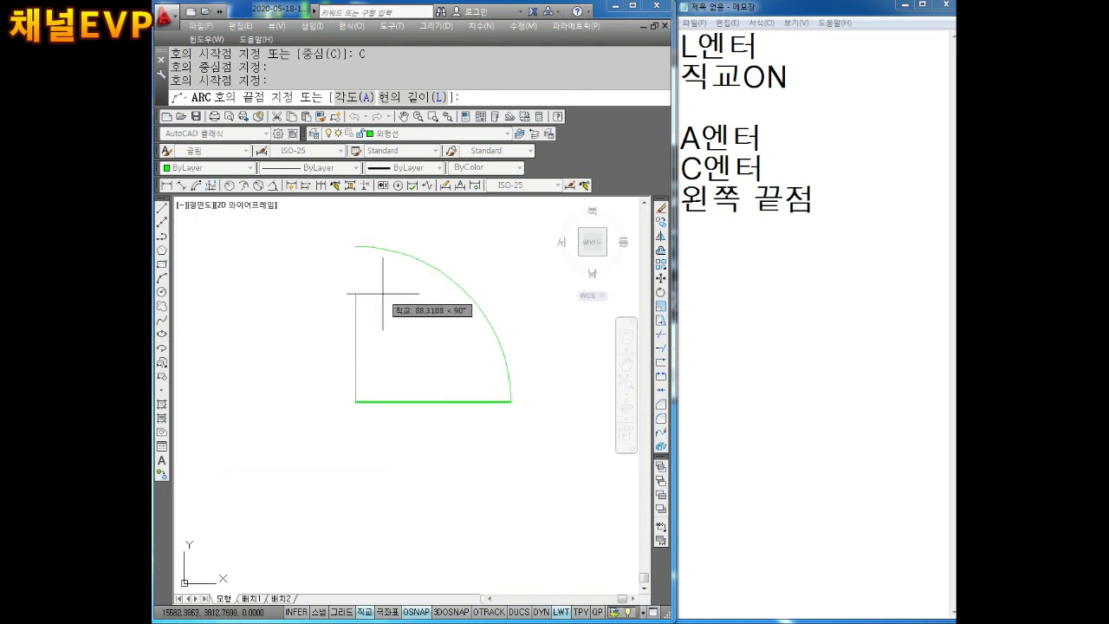
{"action": "key", "text": "F8"}
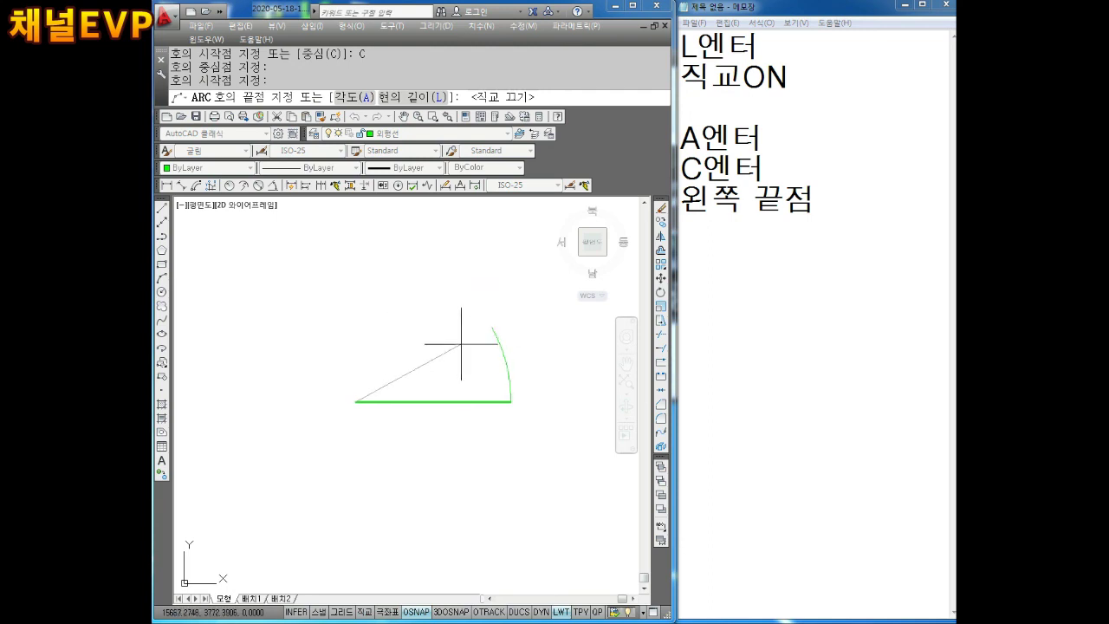
{"action": "scroll", "coordinate": [452, 326], "scroll_direction": "up", "scroll_amount": 2}
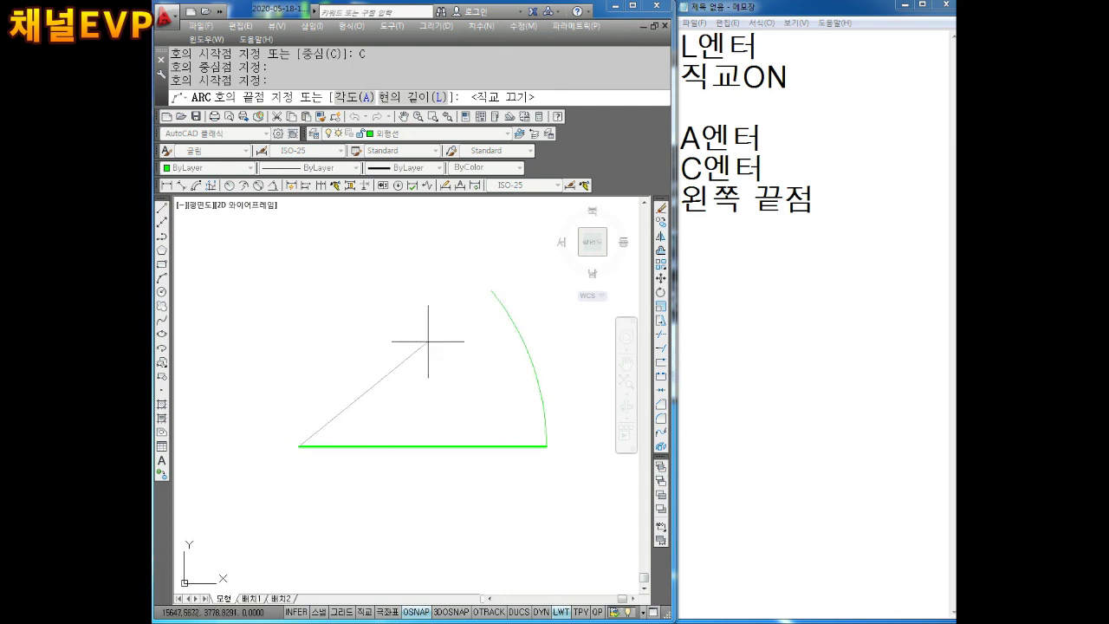
{"action": "key", "text": "F8"}
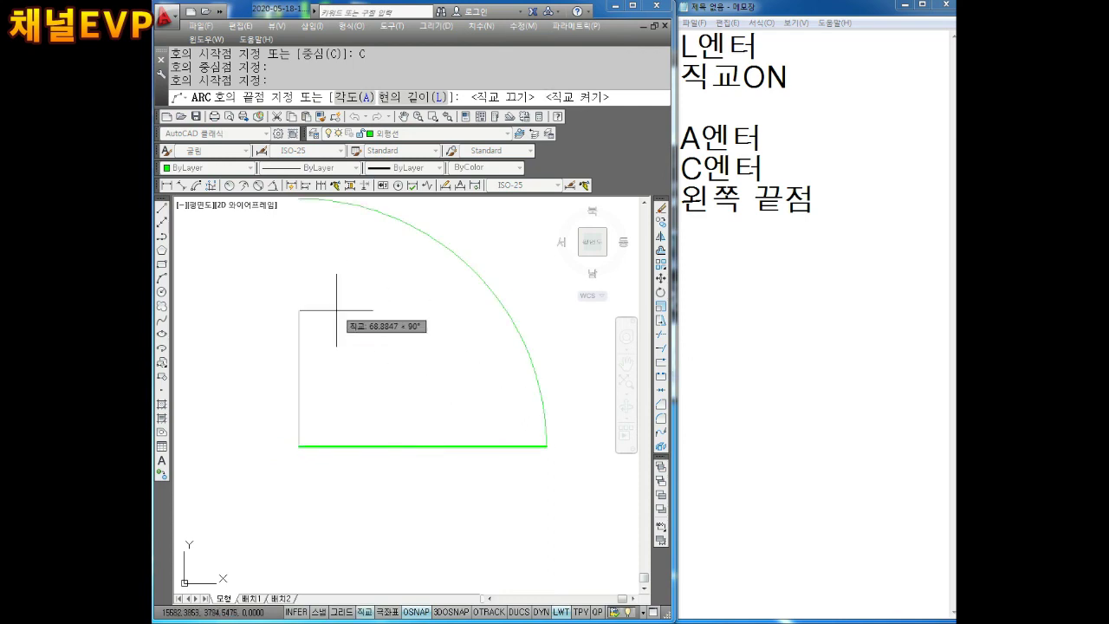
{"action": "middle_click_drag", "start_coordinate": [319, 287], "coordinate": [325, 316]}
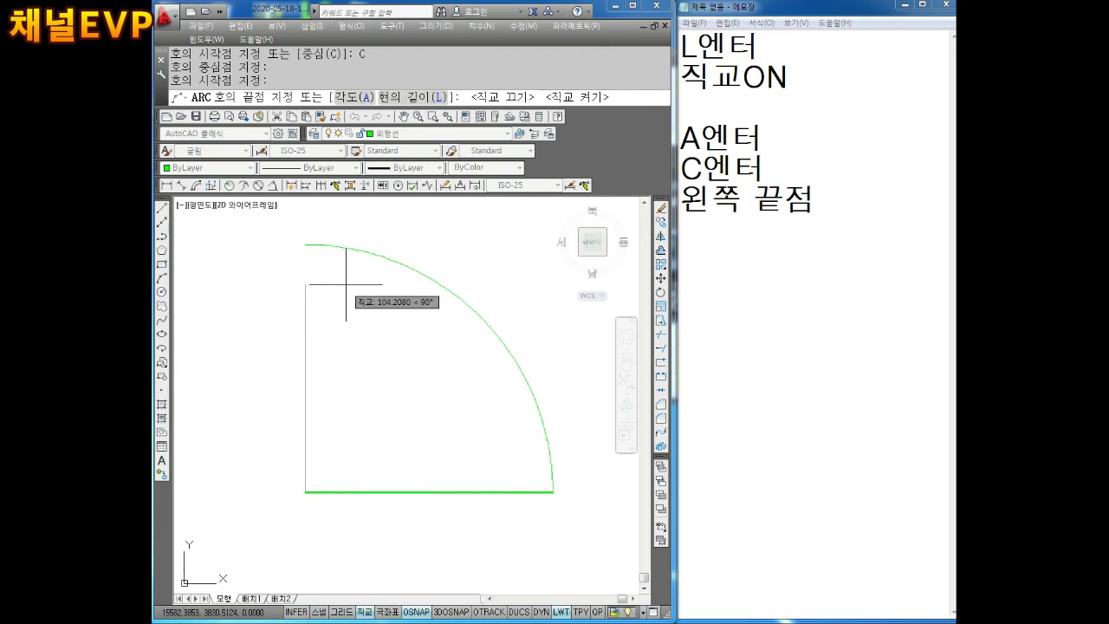
{"action": "key", "text": "F8"}
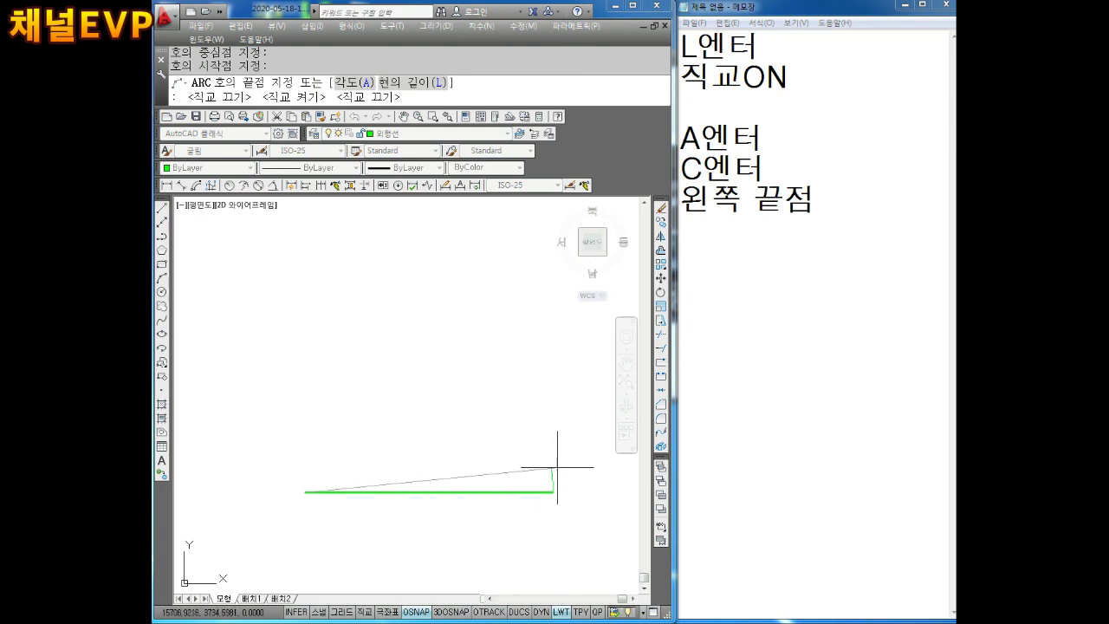
Add the notes '오른쪽 끝점' and '임의 점 클릭' in Notepad.
{"action": "left_click", "coordinate": [726, 240]}
{"action": "type", "text": "ㅇ흥"}
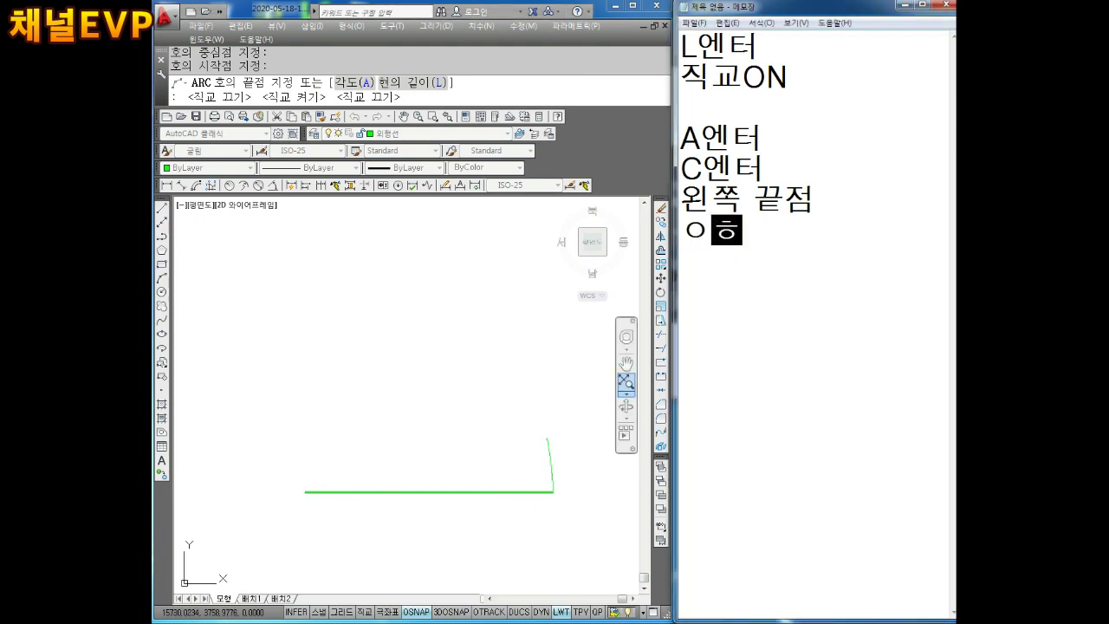
{"action": "key", "text": "BackSpace"}
{"action": "key", "text": "BackSpace"}
{"action": "key", "text": "BackSpace"}
{"action": "type", "text": "ㅇ"}
{"action": "type", "text": "르"}
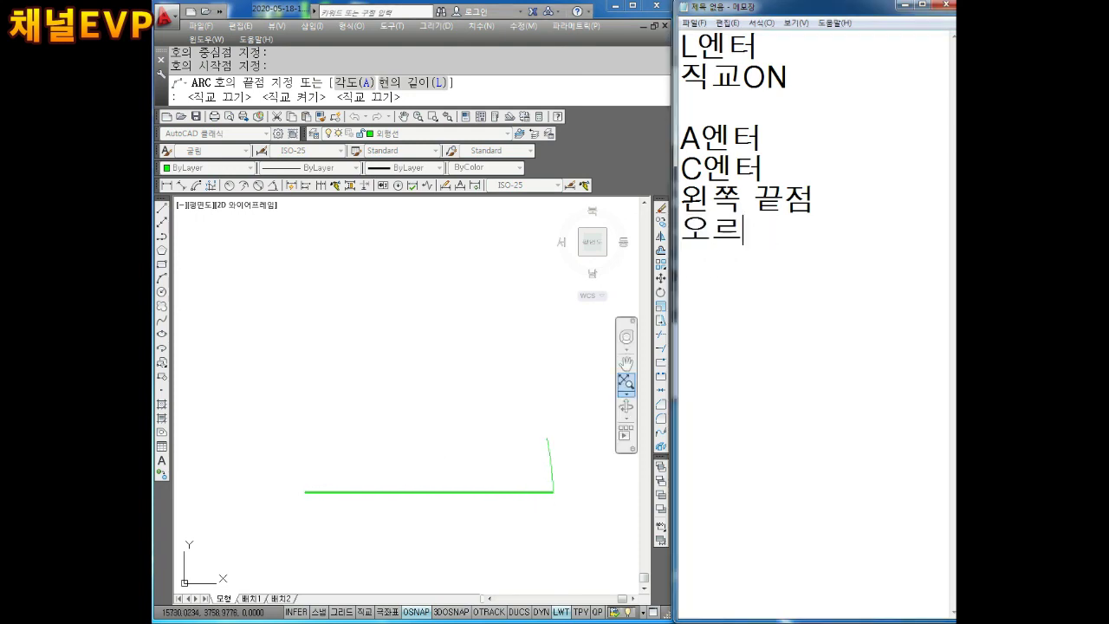
{"action": "type", "text": "ㄴㅉ"}
{"action": "key", "text": "BackSpace"}
{"action": "key", "text": "BackSpace"}
{"action": "key", "text": "BackSpace"}
{"action": "type", "text": "른"}
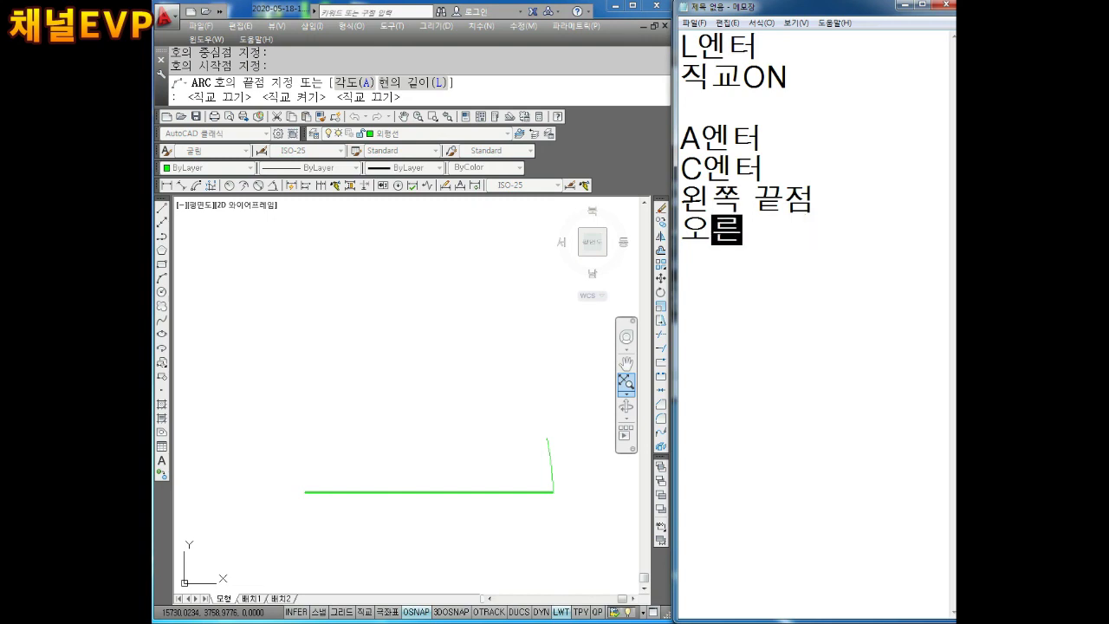
{"action": "type", "text": "쪼 끄ㅌ저"}
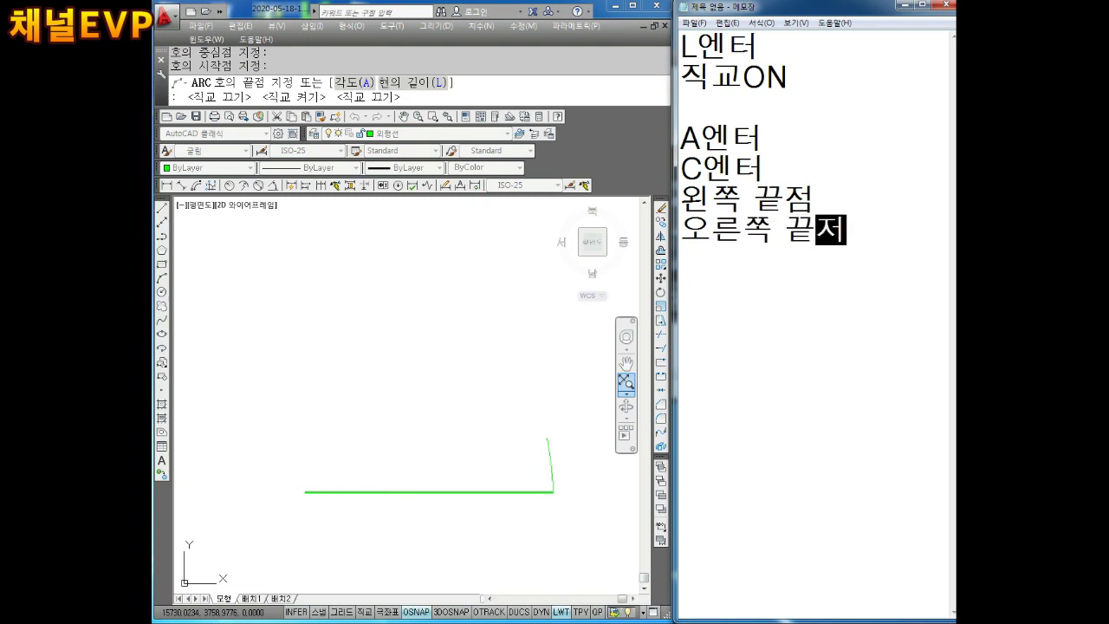
{"action": "type", "text": "ㅁ"}
{"action": "key", "text": "Return"}
{"action": "type", "text": "임의 저"}
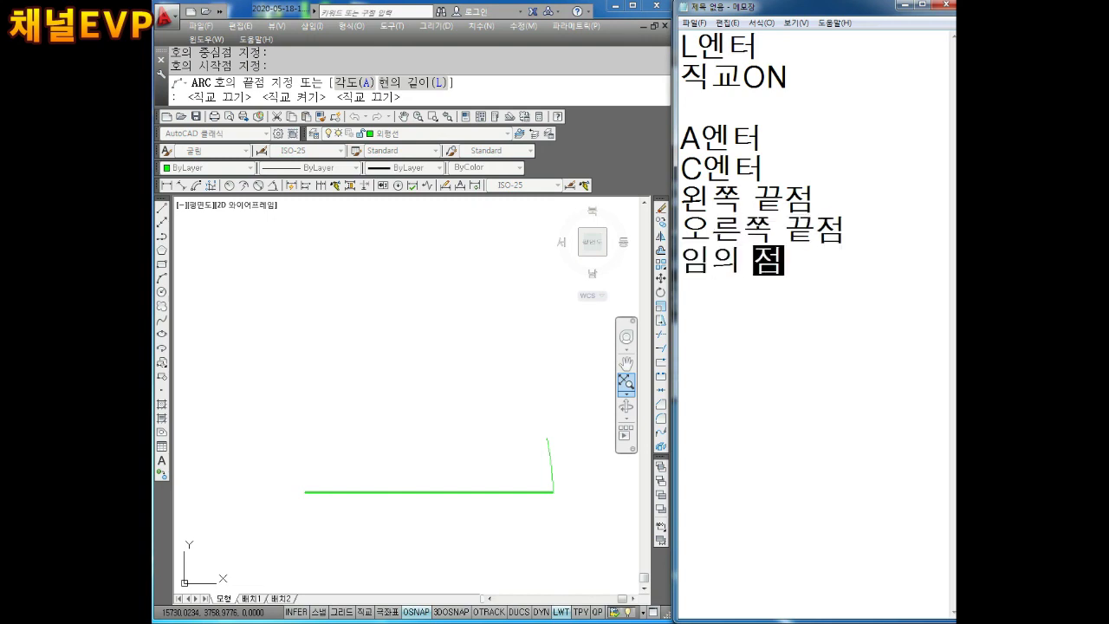
{"action": "type", "text": "ㅁ ㅋㅡㄹㄹ"}
{"action": "key", "text": "Return"}
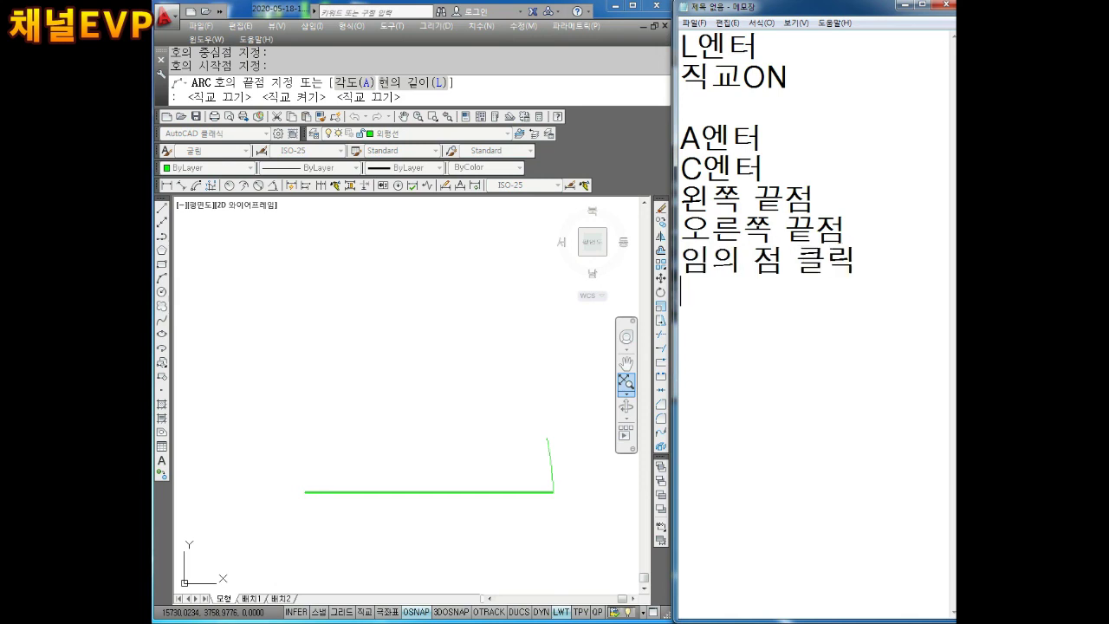
End the arc at an arbitrary point toward the upper left and re-centre the view.
{"action": "left_click", "coordinate": [391, 411]}
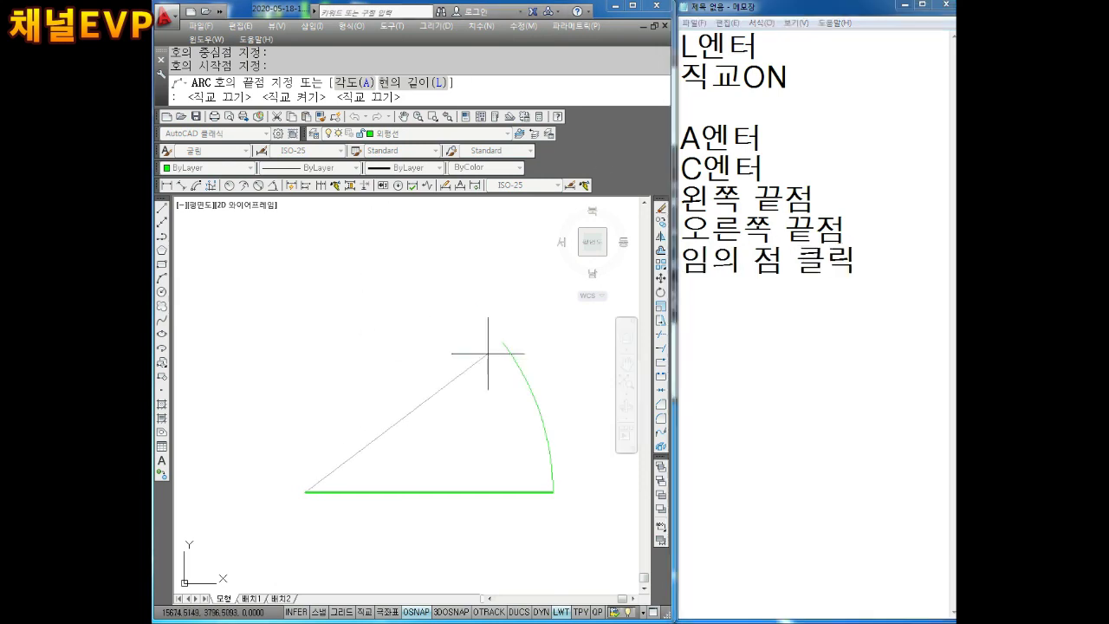
{"action": "left_click", "coordinate": [400, 310]}
{"action": "key", "text": "Escape"}
{"action": "key", "text": "Escape"}
{"action": "middle_click_drag", "start_coordinate": [404, 311], "coordinate": [435, 283]}
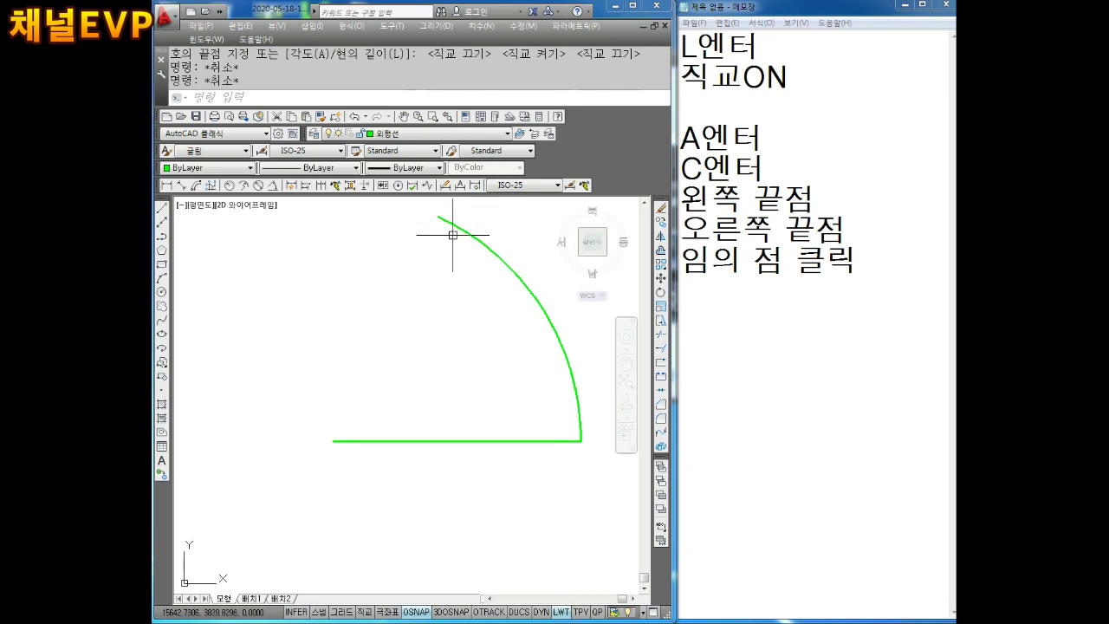
{"action": "middle_click_drag", "start_coordinate": [454, 235], "coordinate": [474, 303]}
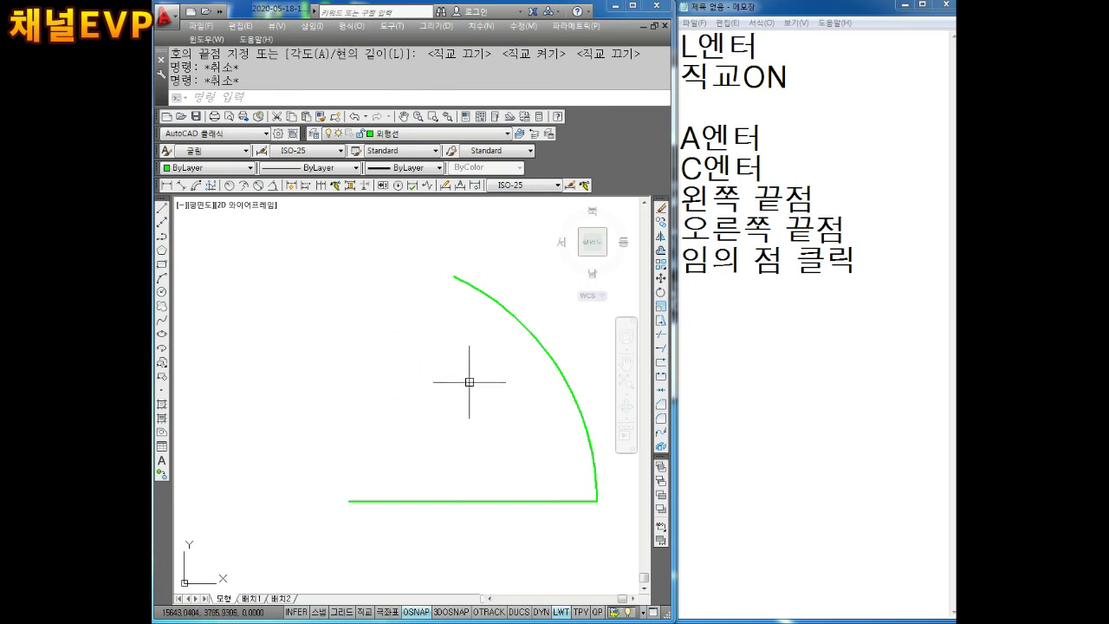
{"action": "mouse_move", "coordinate": [410, 362]}
{"action": "middle_mouse_down"}
{"action": "mouse_move", "coordinate": [447, 377]}
{"action": "mouse_move", "coordinate": [431, 339]}
{"action": "mouse_move", "coordinate": [416, 337]}
{"action": "middle_mouse_up"}
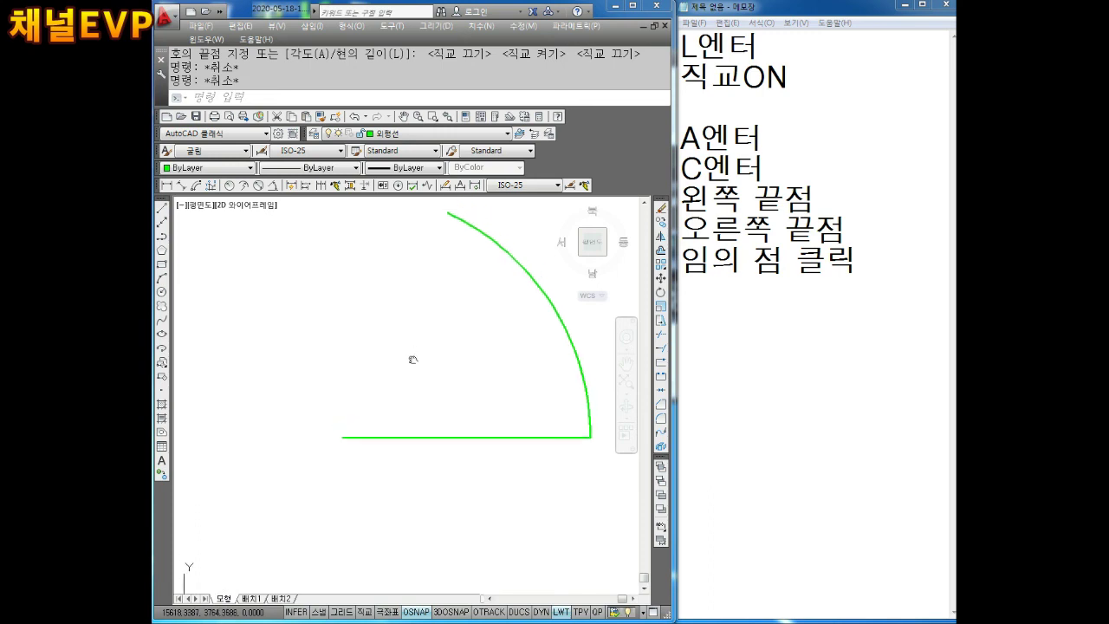
Change the bottom base line's colour to Blue (파란색) in the Properties toolbar.
{"action": "left_click", "coordinate": [468, 452]}
{"action": "left_click", "coordinate": [453, 470]}
{"action": "key", "text": "Escape"}
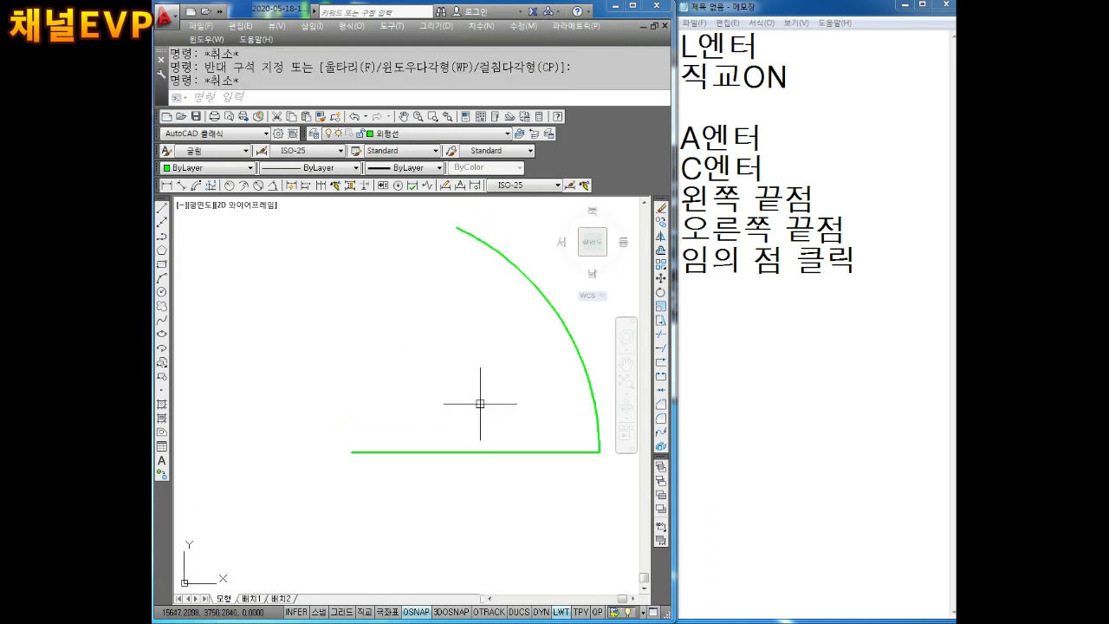
{"action": "left_click", "coordinate": [451, 452]}
{"action": "left_click", "coordinate": [428, 477]}
{"action": "left_click", "coordinate": [184, 167]}
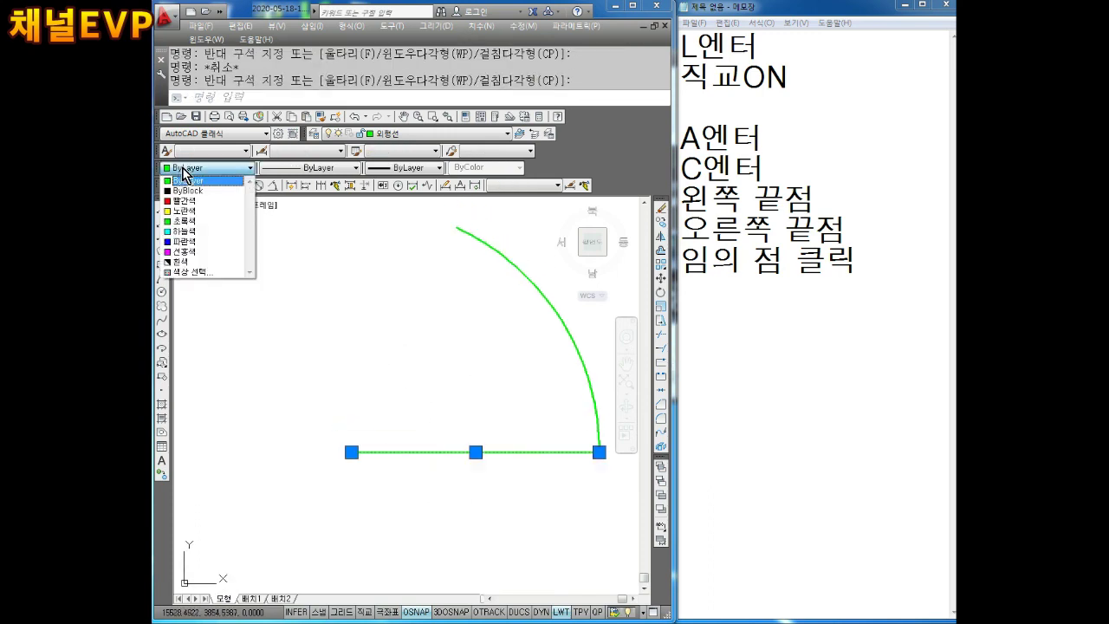
{"action": "left_click", "coordinate": [186, 242]}
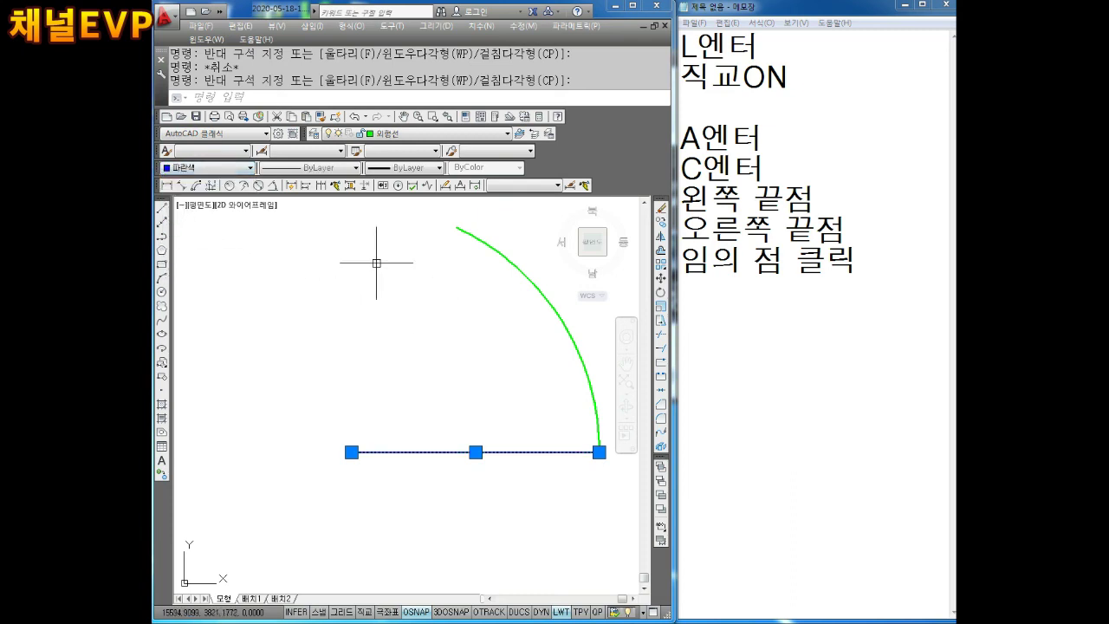
{"action": "key", "text": "Escape"}
{"action": "key", "text": "Escape"}
{"action": "left_click", "coordinate": [755, 358]}
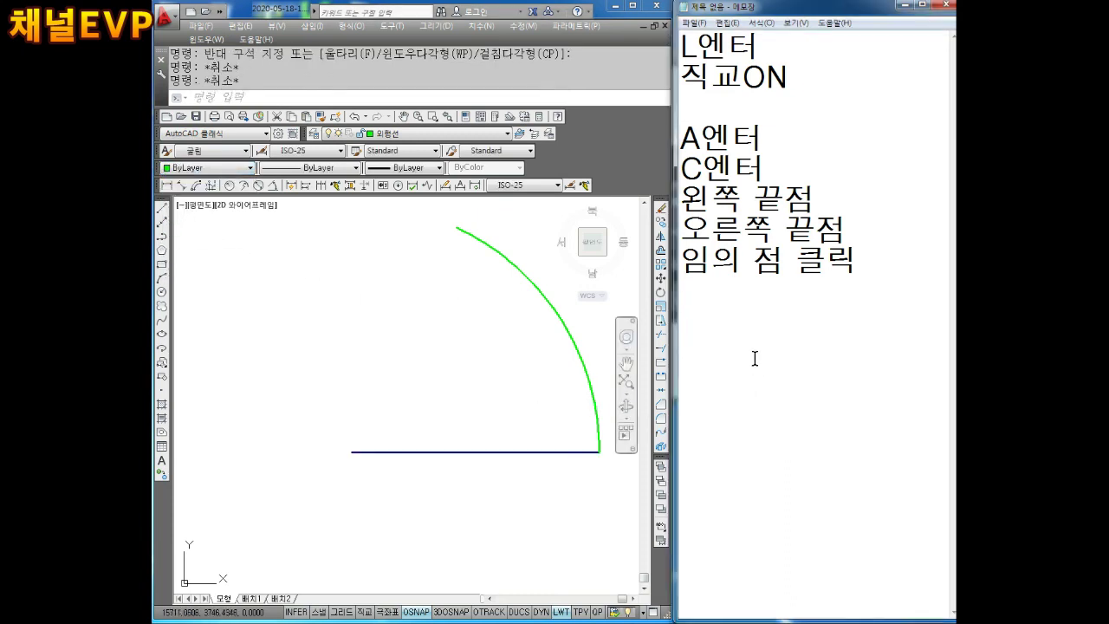
{"action": "type", "text": "Rㅐ"}
Write the rotate notes 'RO엔터', '수평선 클릭' and '엔터' on separate lines.
{"action": "key", "text": "BackSpace"}
{"action": "type", "text": "ㅇ"}
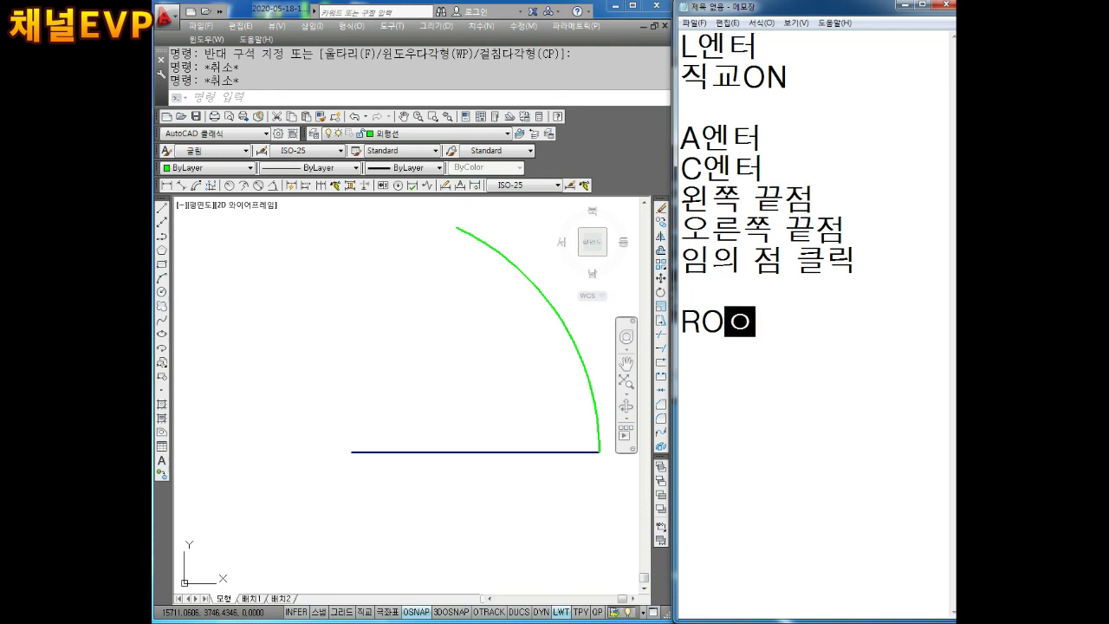
{"action": "type", "text": "ㅔㄴㅌㅓ"}
{"action": "key", "text": "Return"}
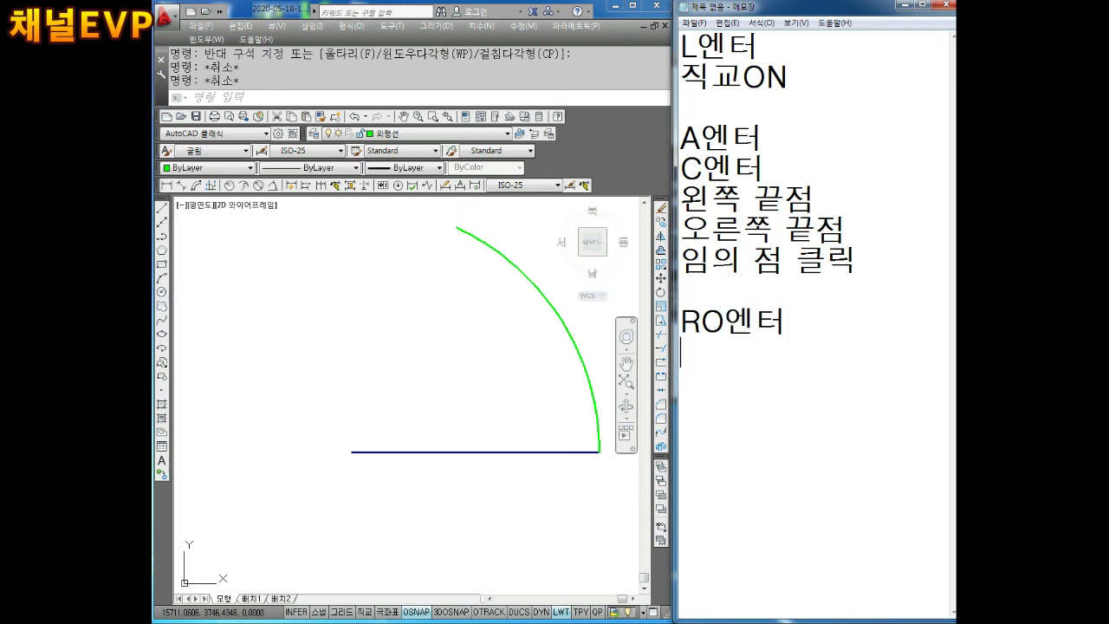
{"action": "type", "text": "수평선"}
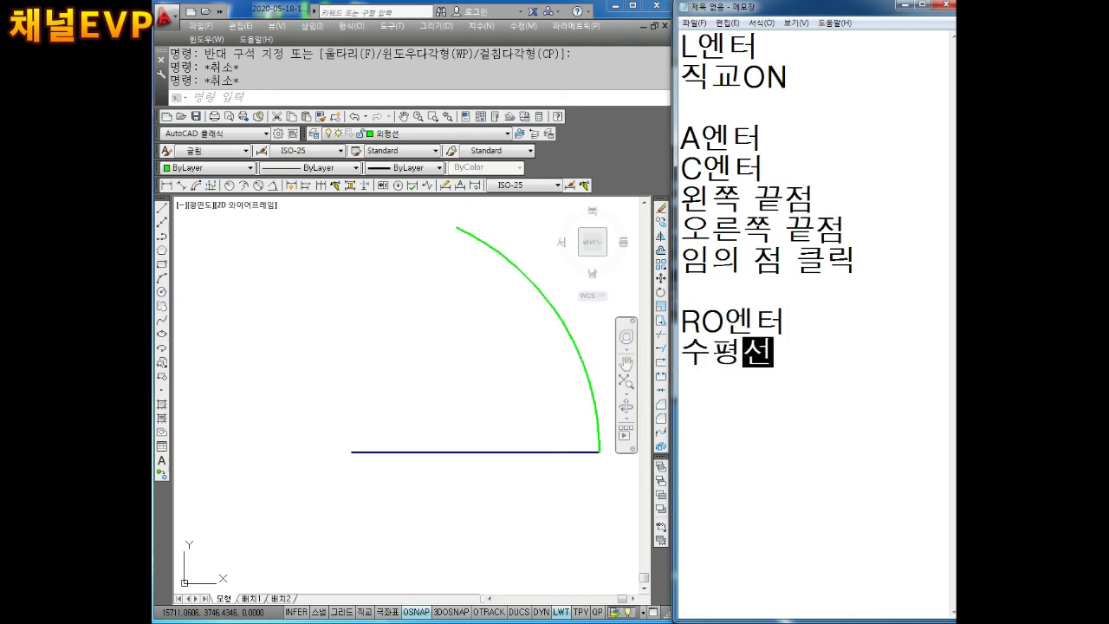
{"action": "type", "text": " ㄴ크"}
{"action": "key", "text": "BackSpace"}
{"action": "key", "text": "BackSpace"}
{"action": "type", "text": "클ㅣㄱ"}
{"action": "key", "text": "Return"}
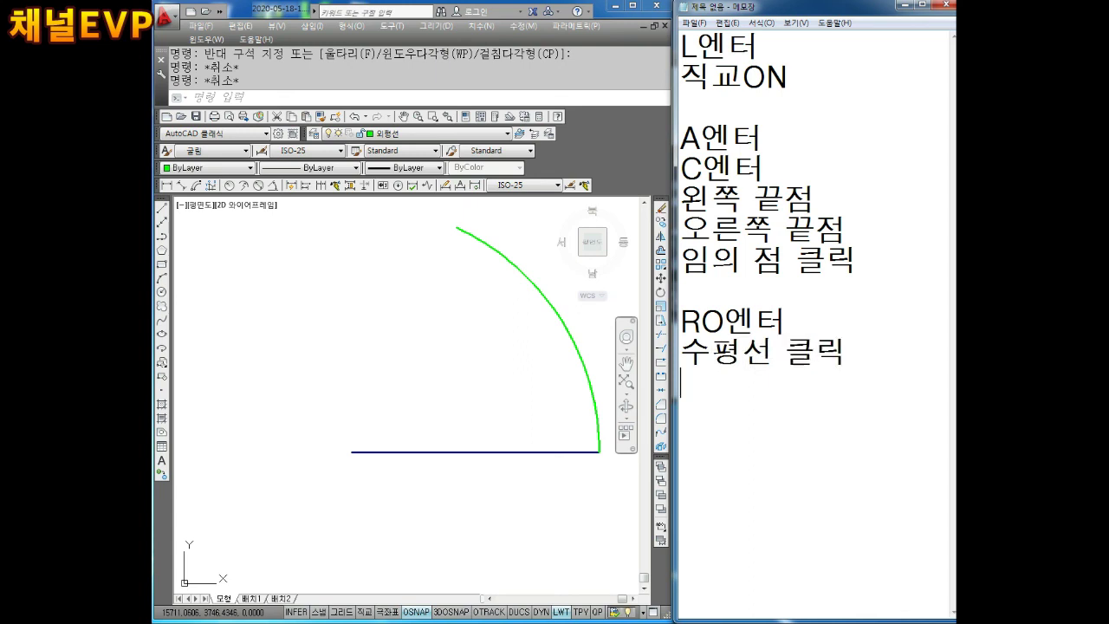
{"action": "type", "text": "ㅇㅔㄴㅌㅓ"}
{"action": "key", "text": "Return"}
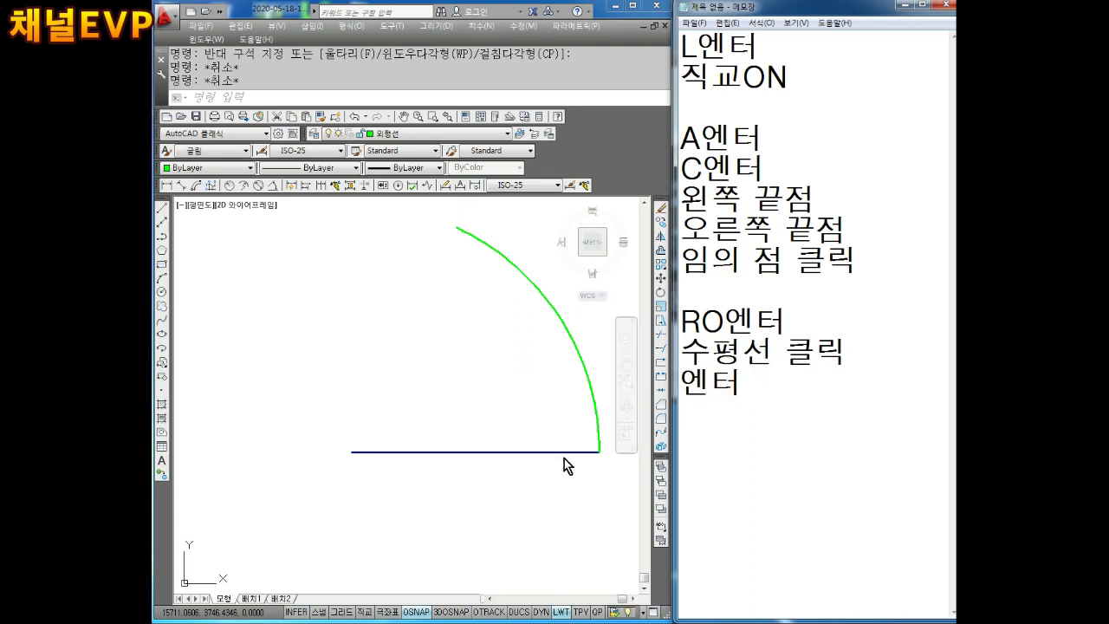
{"action": "left_click", "coordinate": [570, 466]}
Start ROTATE and select the horizontal base line.
{"action": "type", "text": "ro"}
{"action": "key", "text": "Return"}
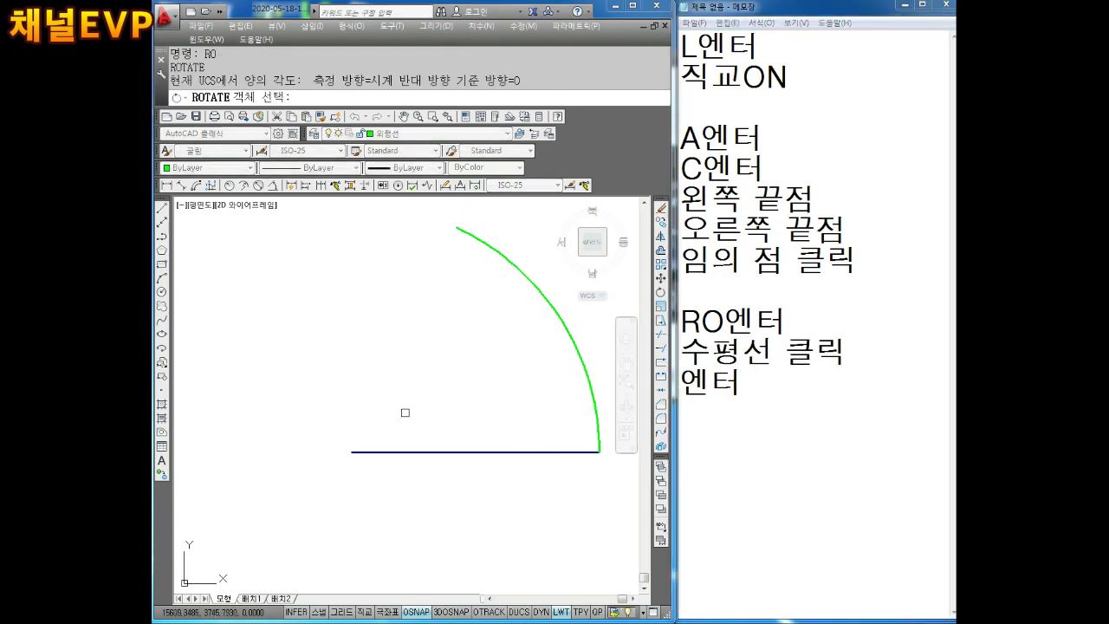
{"action": "left_click", "coordinate": [387, 456]}
{"action": "key", "text": "Return"}
Note '중심점 클릭' and set the line's left endpoint as the rotation base.
{"action": "left_click", "coordinate": [738, 418]}
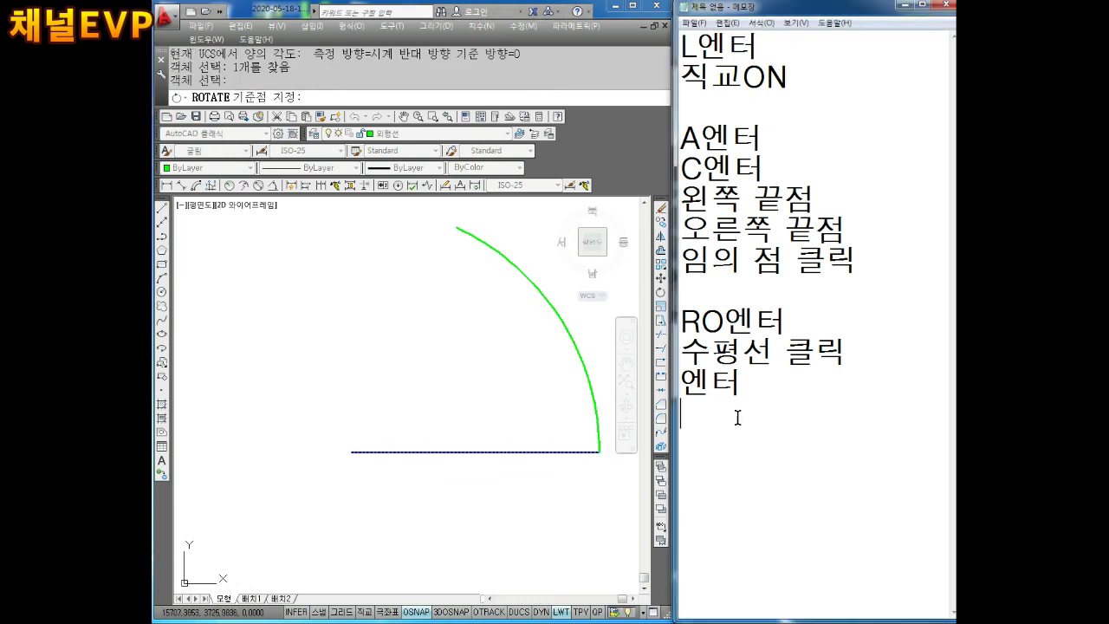
{"action": "type", "text": "중심"}
{"action": "type", "text": "점 클릭"}
{"action": "key", "text": "Return"}
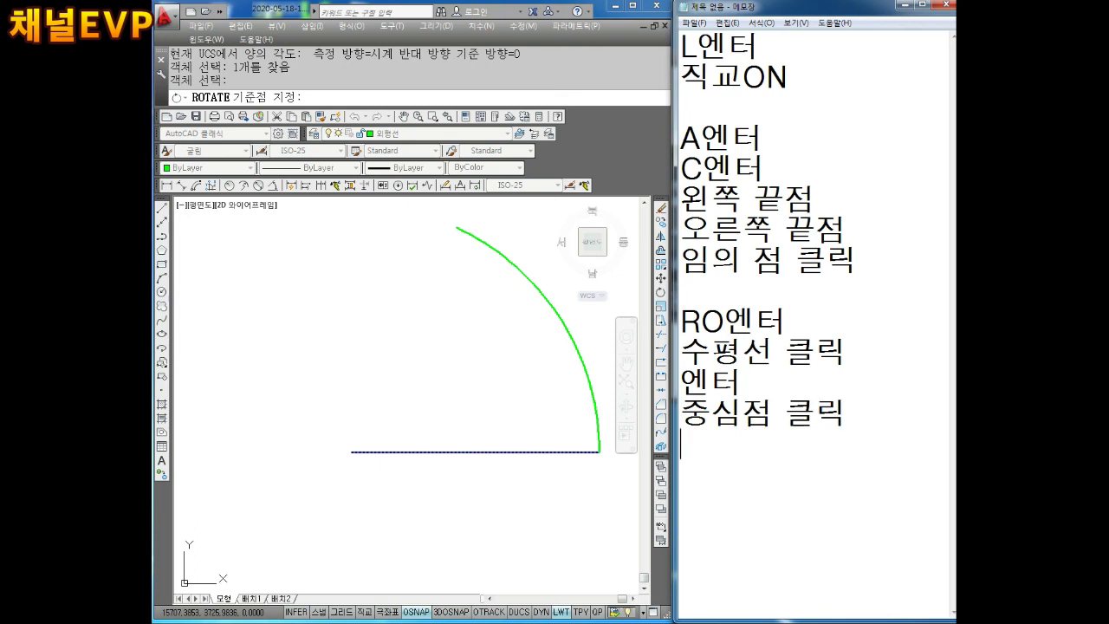
{"action": "left_click", "coordinate": [364, 425]}
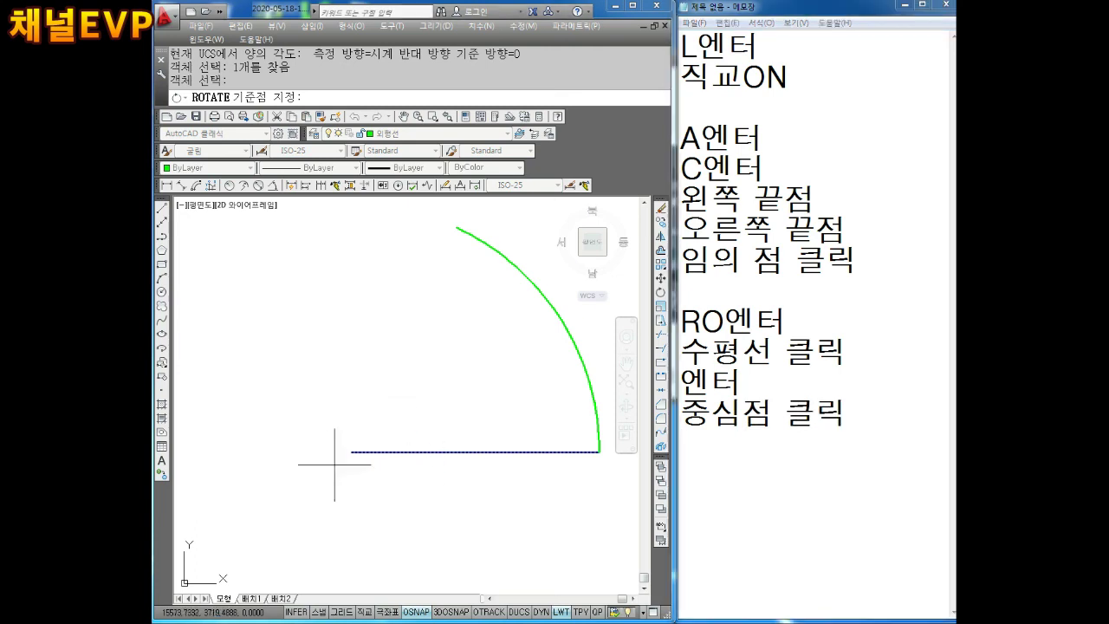
{"action": "left_click", "coordinate": [352, 451]}
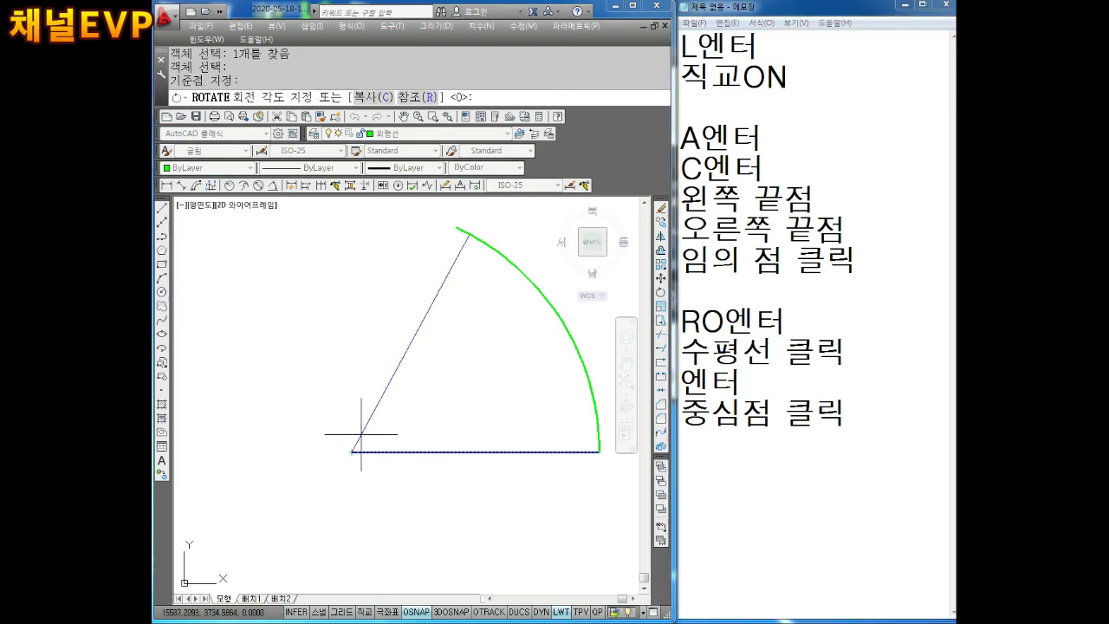
Add the notes 'C엔터' and '45엔터' in Notepad.
{"action": "left_click", "coordinate": [709, 414]}
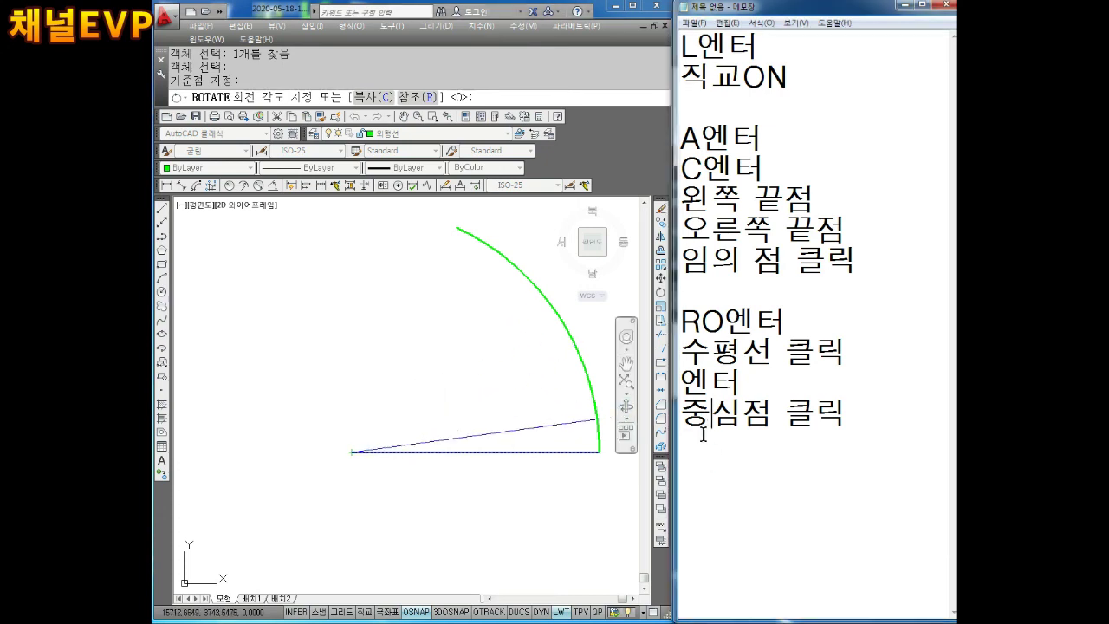
{"action": "type", "text": "ㅊ"}
{"action": "key", "text": "BackSpace"}
{"action": "type", "text": "C엔ㅇ터"}
{"action": "key", "text": "BackSpace"}
{"action": "key", "text": "BackSpace"}
{"action": "key", "text": "BackSpace"}
{"action": "type", "text": "터"}
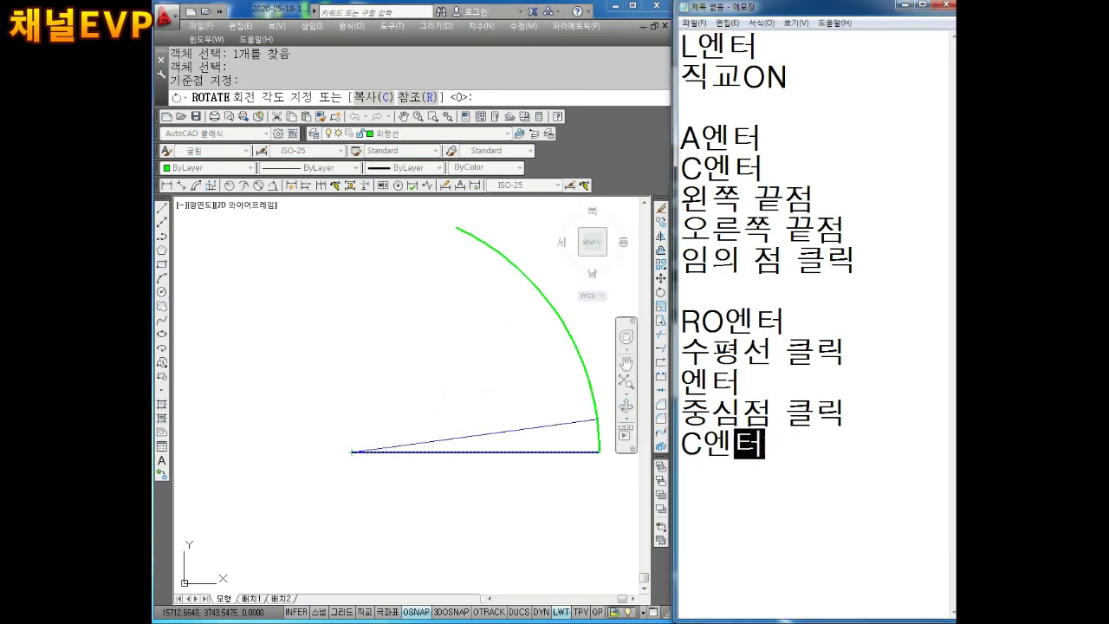
{"action": "key", "text": "Return"}
{"action": "type", "text": "엔"}
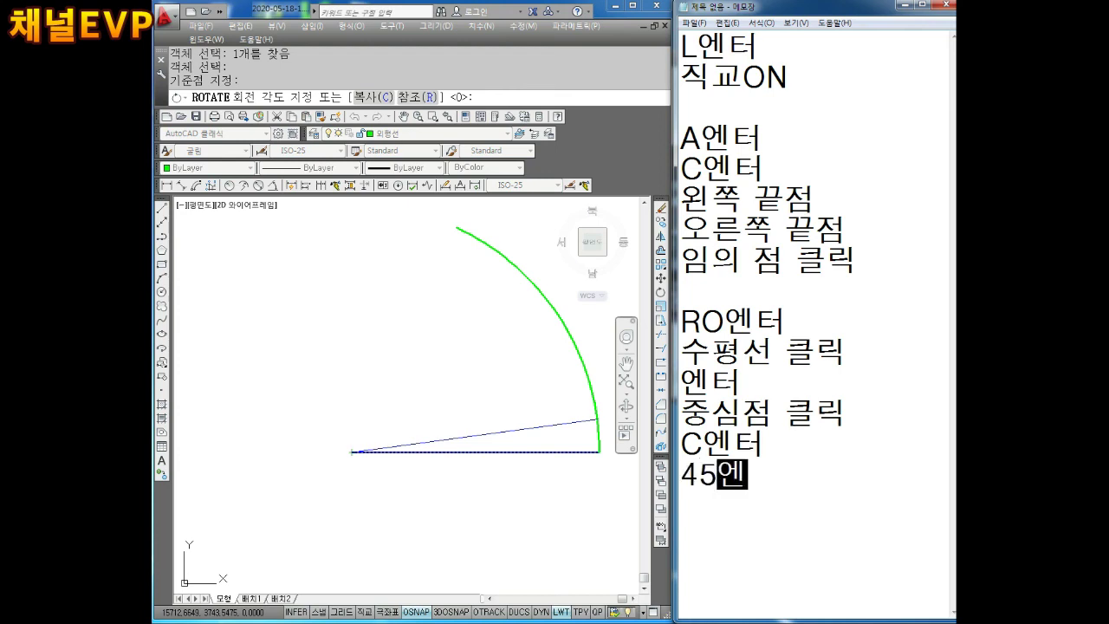
{"action": "type", "text": "터"}
{"action": "key", "text": "Return"}
Use the Copy option to create the 45° rotated copy of the line.
{"action": "left_click", "coordinate": [471, 364]}
{"action": "type", "text": "C"}
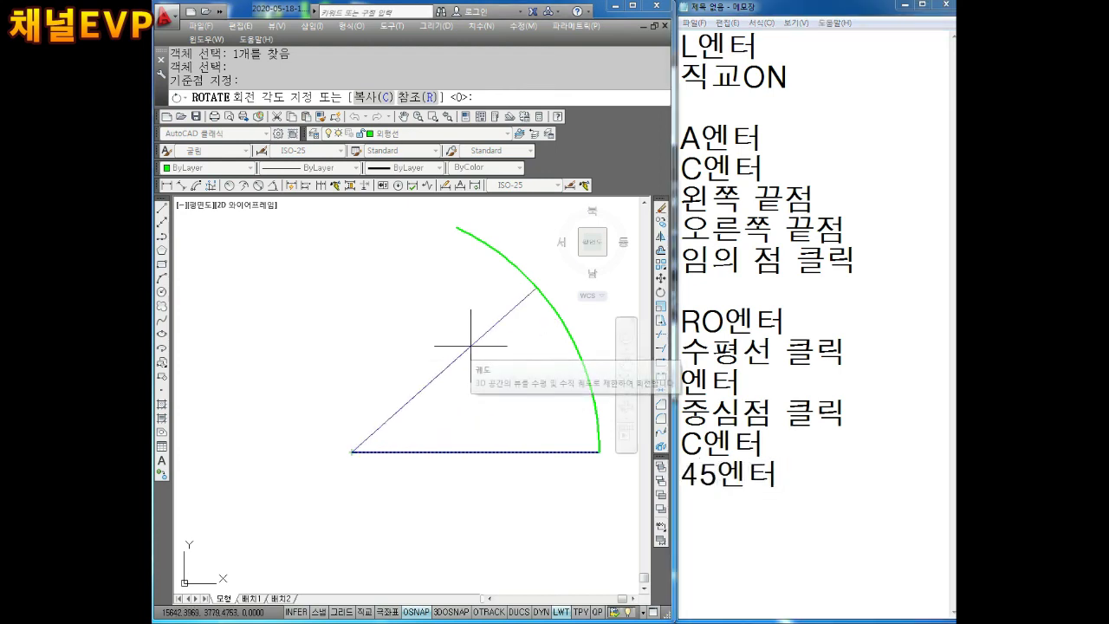
{"action": "key", "text": "Return"}
{"action": "key", "text": "Return"}
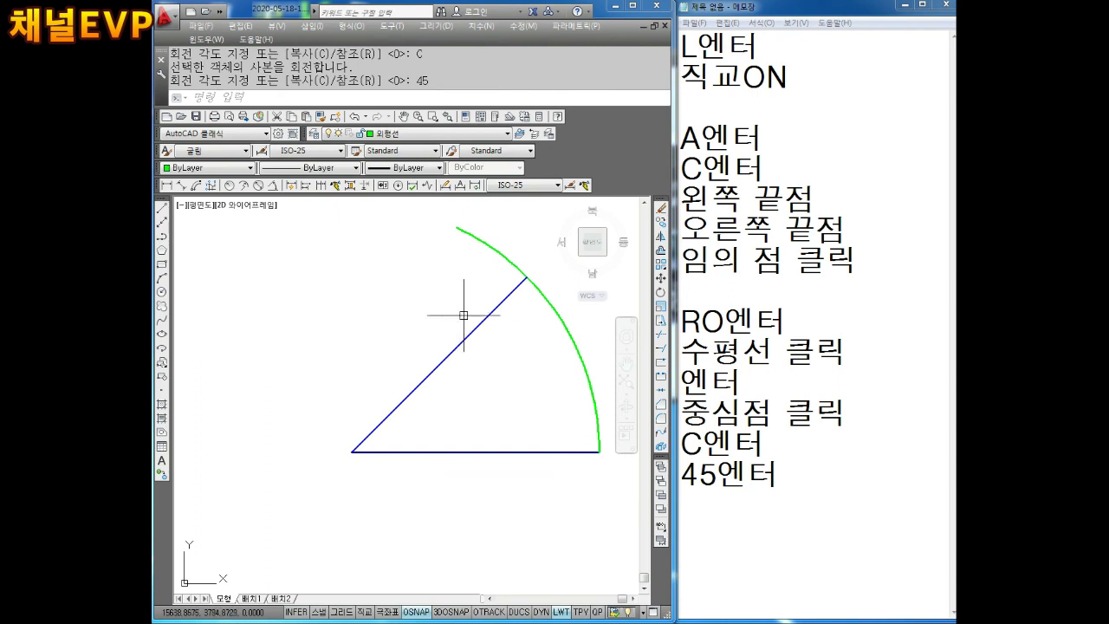
{"action": "key", "text": "Escape"}
{"action": "key", "text": "Escape"}
{"action": "key", "text": "Escape"}
Trim off the arc portion beyond the slanted line.
{"action": "middle_click", "coordinate": [411, 375]}
{"action": "scroll", "coordinate": [410, 374], "scroll_direction": "down", "scroll_amount": 2}
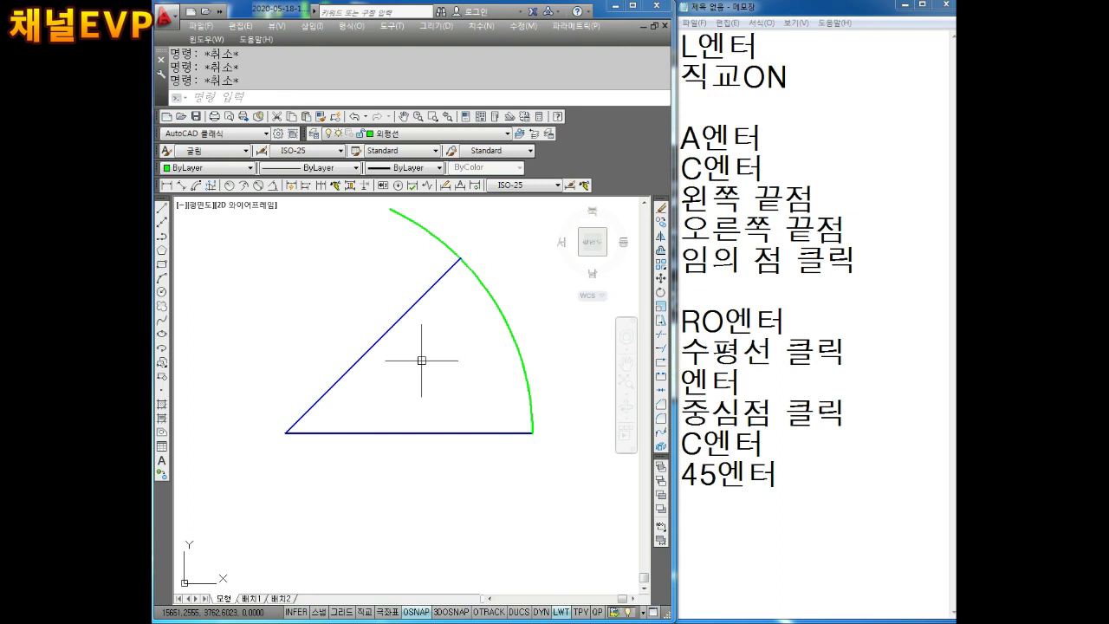
{"action": "middle_click_drag", "start_coordinate": [381, 371], "coordinate": [387, 377]}
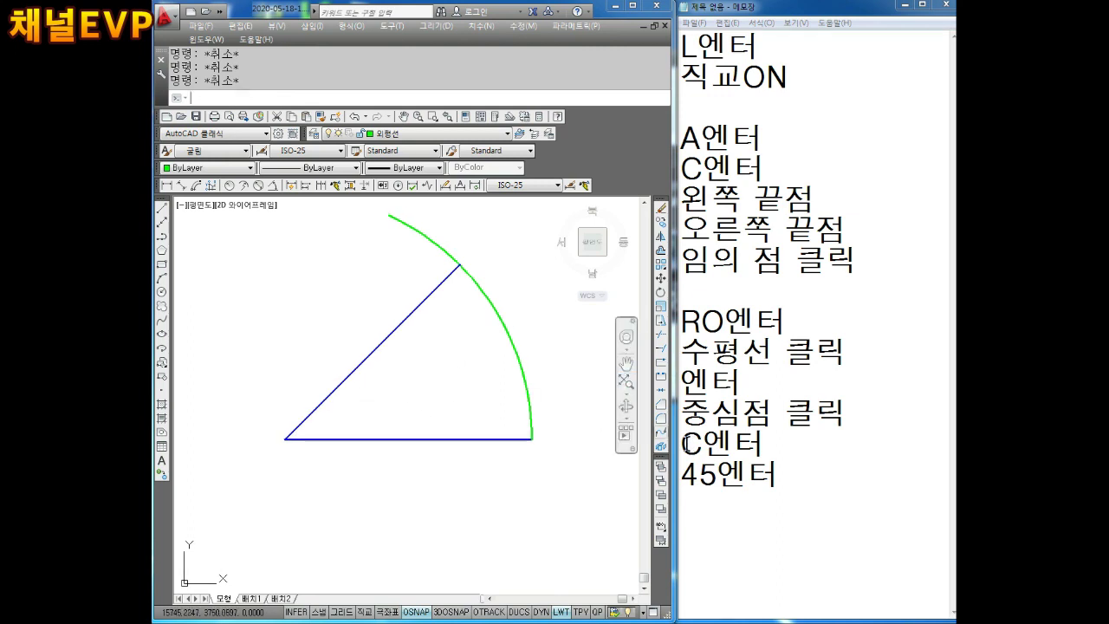
{"action": "type", "text": "TR"}
{"action": "key", "text": "Escape"}
{"action": "key", "text": "Escape"}
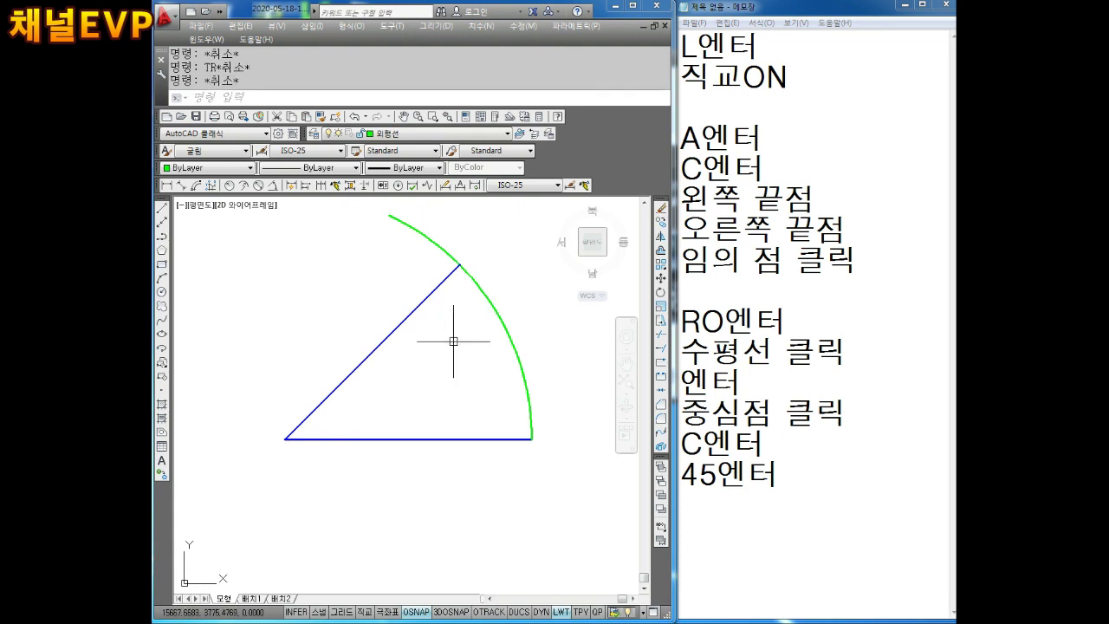
{"action": "type", "text": "tr"}
{"action": "key", "text": "Return"}
{"action": "key", "text": "Return"}
{"action": "left_click", "coordinate": [426, 233]}
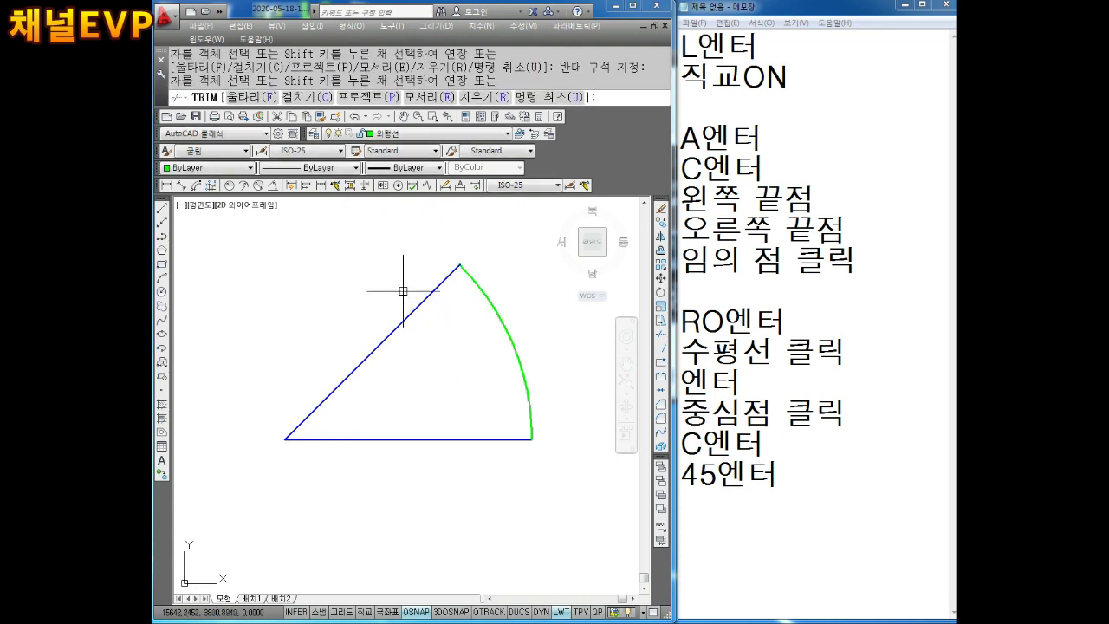
{"action": "key", "text": "Escape"}
{"action": "key", "text": "Escape"}
Set both straight lines back to ByLayer green and zoom in on the sector.
{"action": "middle_click_drag", "start_coordinate": [453, 352], "coordinate": [460, 339]}
{"action": "left_click", "coordinate": [408, 310]}
{"action": "left_click", "coordinate": [314, 463]}
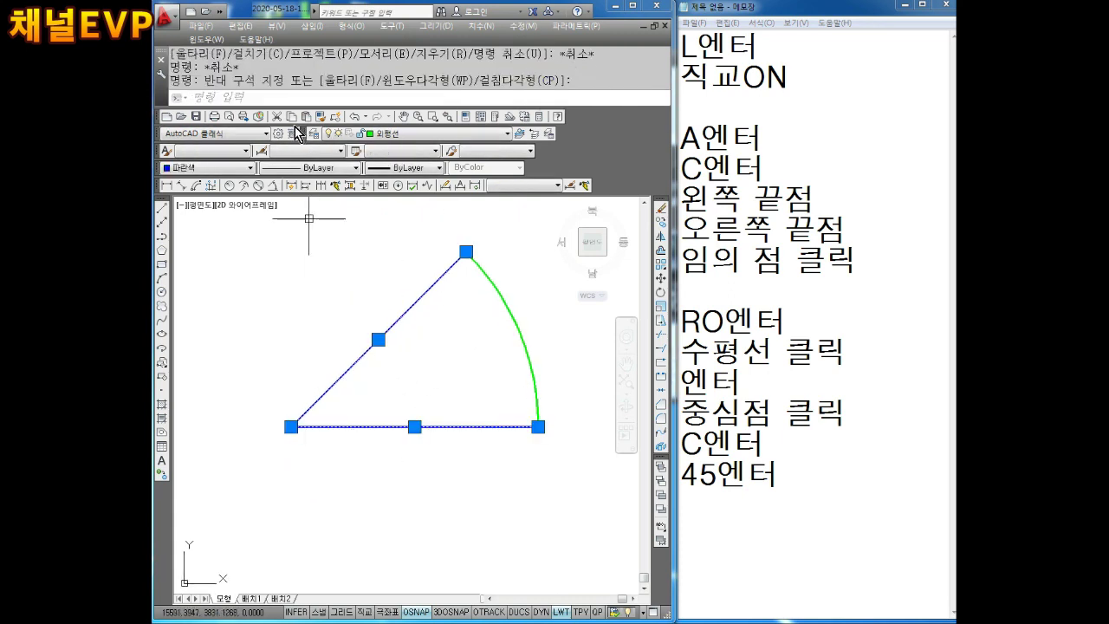
{"action": "left_click", "coordinate": [206, 172]}
{"action": "left_click", "coordinate": [193, 177]}
{"action": "key", "text": "Escape"}
{"action": "key", "text": "Escape"}
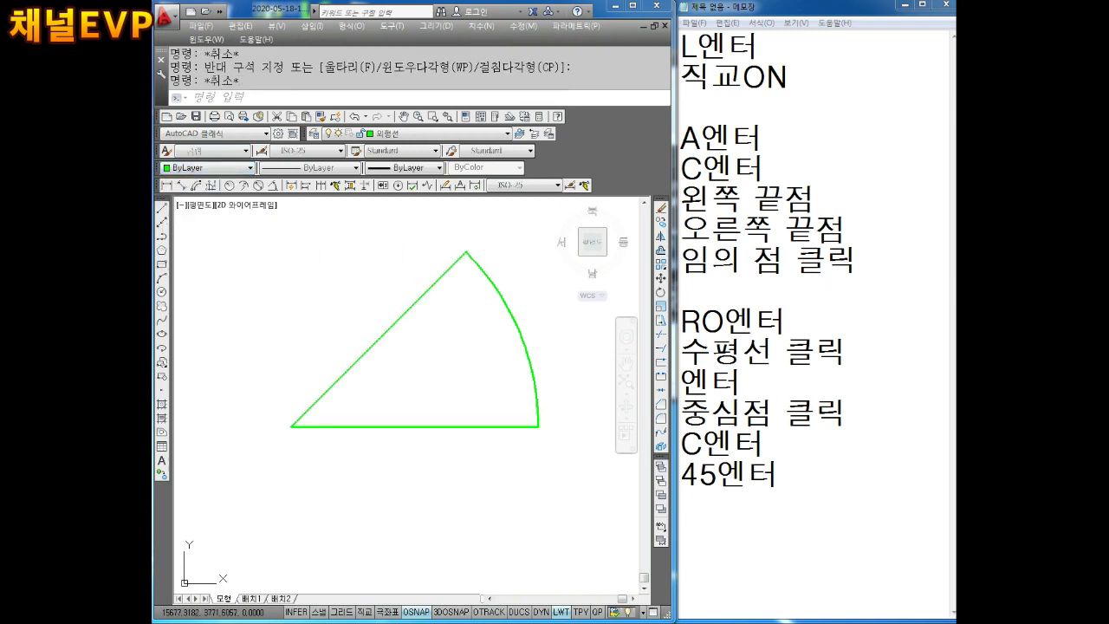
{"action": "middle_click_drag", "start_coordinate": [488, 356], "coordinate": [493, 367]}
{"action": "scroll", "coordinate": [495, 359], "scroll_direction": "up", "scroll_amount": 1}
{"action": "scroll", "coordinate": [502, 396], "scroll_direction": "up", "scroll_amount": 1}
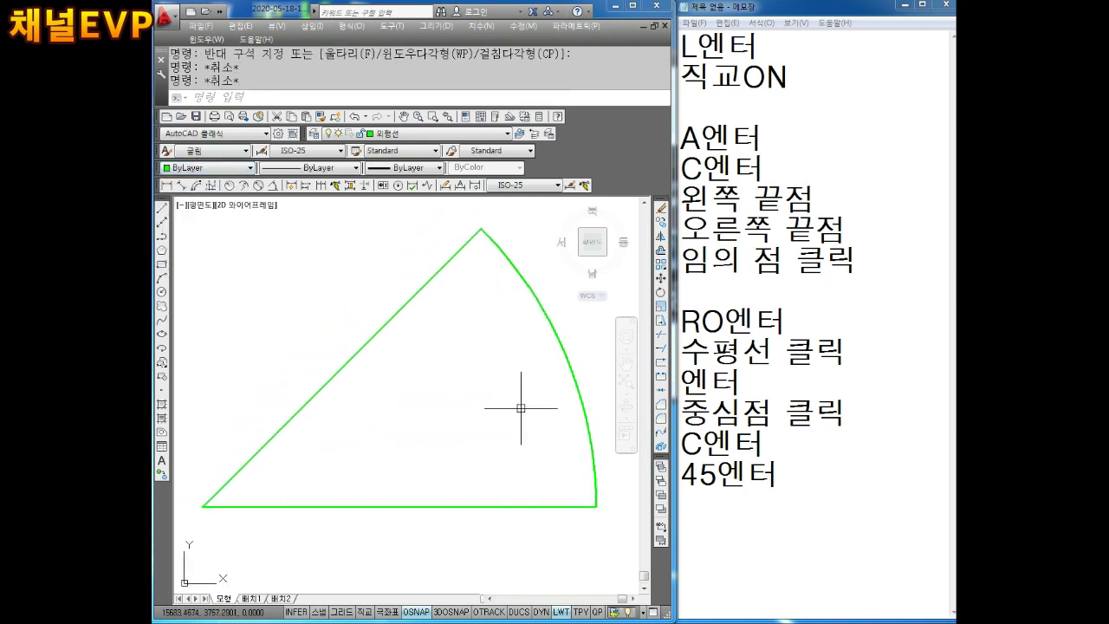
{"action": "key", "text": "Escape"}
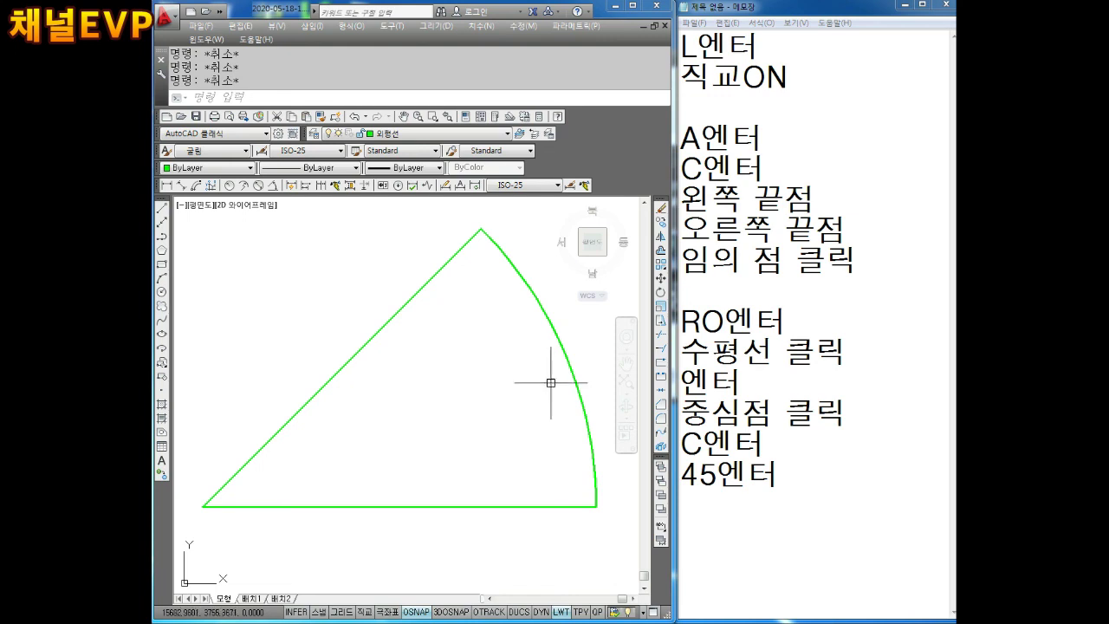
Append the notes 'O엔터' and '12.5엔터' at the end of Notepad.
{"action": "left_click", "coordinate": [744, 552]}
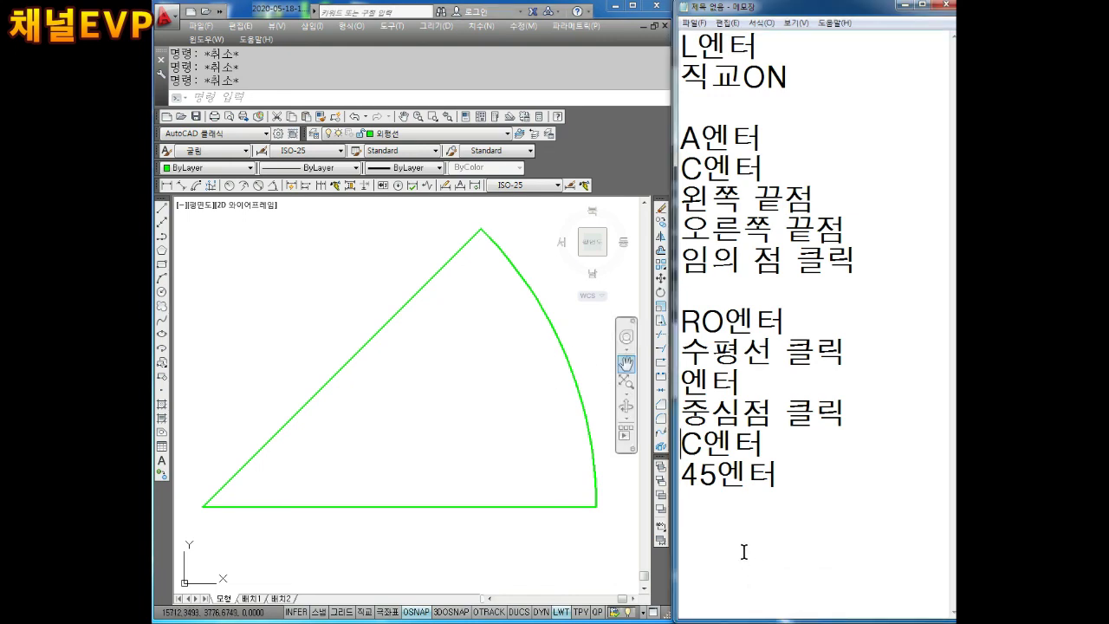
{"action": "type", "text": "ㅔ"}
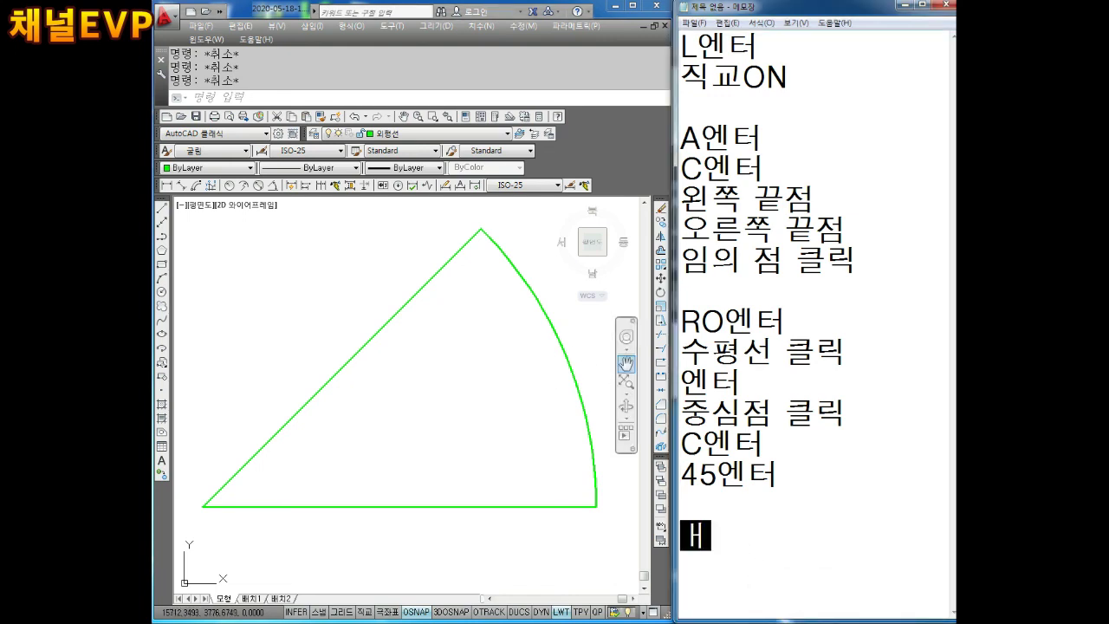
{"action": "key", "text": "BackSpace"}
{"action": "type", "text": "ㅇㅐ ㅔ"}
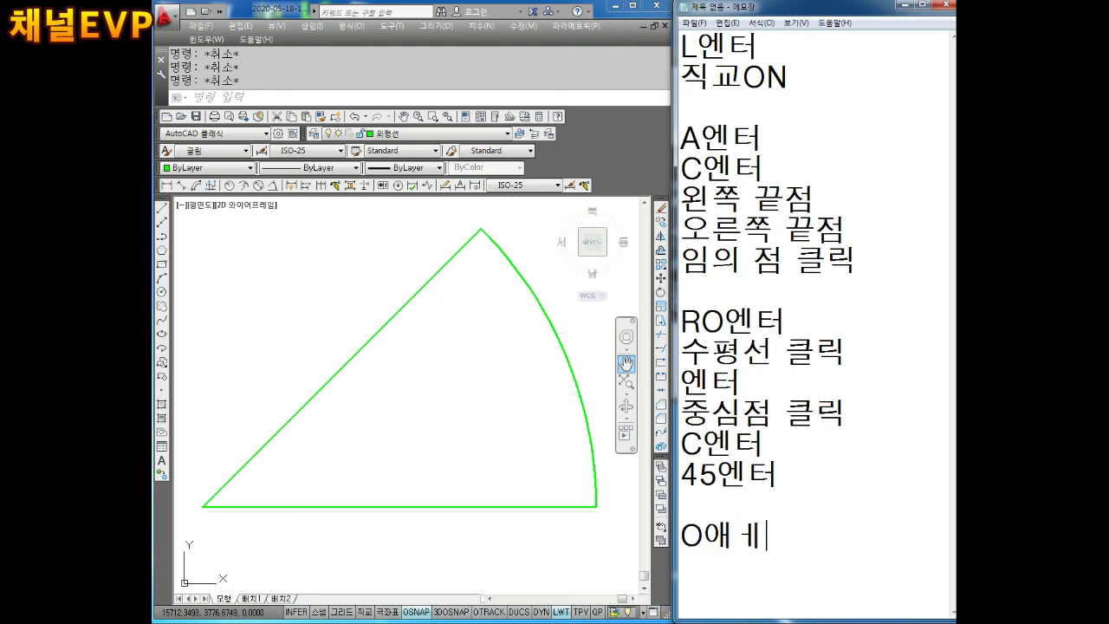
{"action": "type", "text": "엔터"}
{"action": "key", "text": "Return"}
{"action": "type", "text": "12.5"}
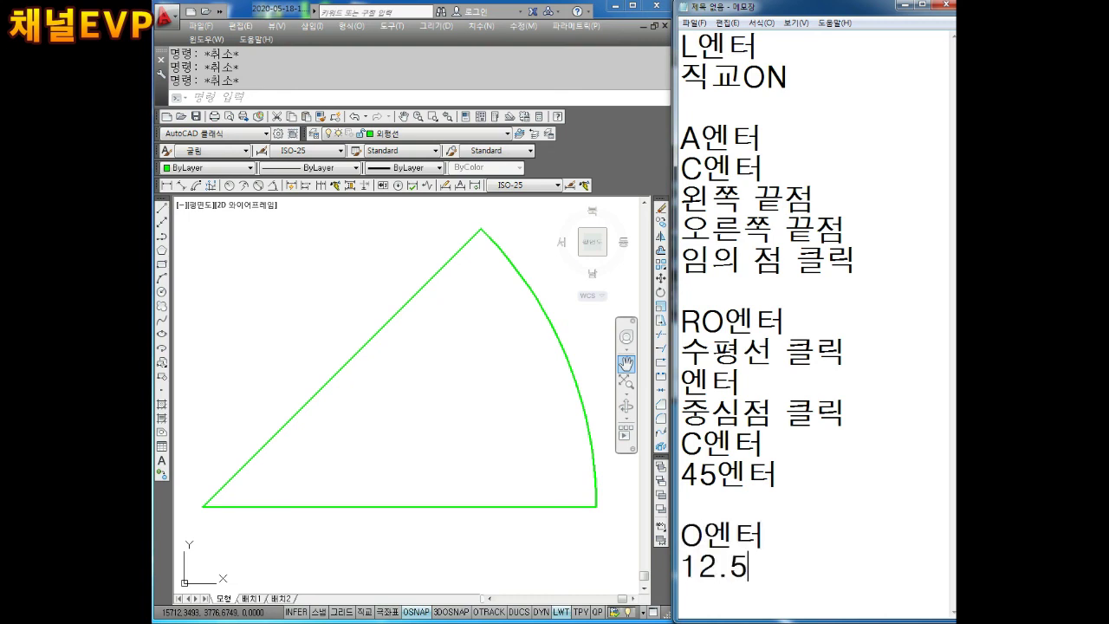
{"action": "type", "text": "엔터"}
{"action": "key", "text": "Return"}
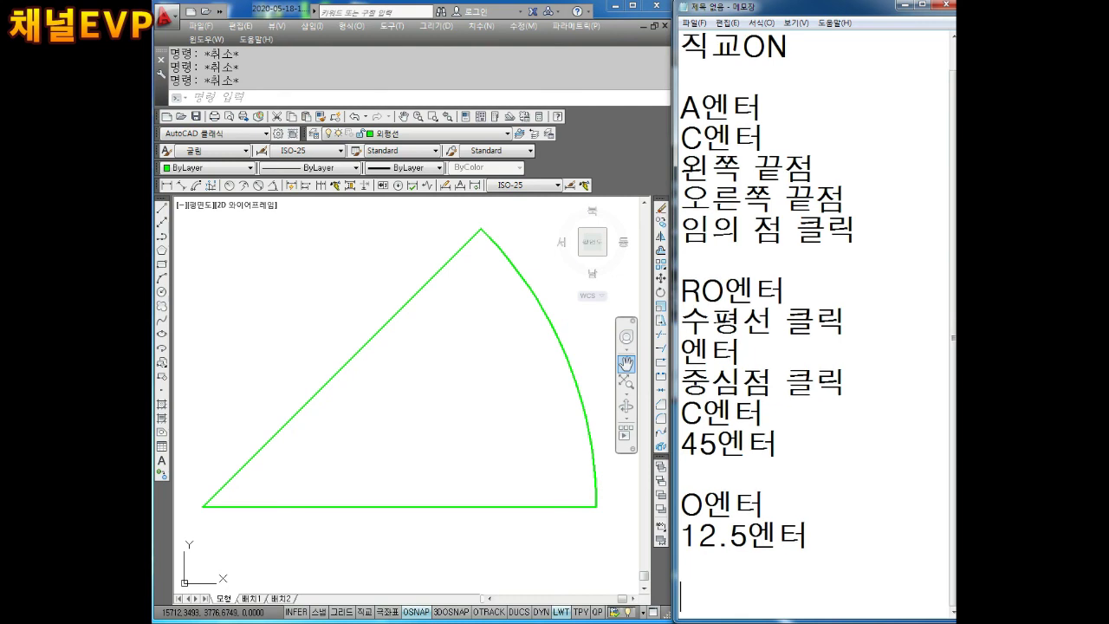
{"action": "left_click", "coordinate": [473, 406]}
Begin offsetting the sector's arc at 1.5, then cancel the wrong distance.
{"action": "middle_click_drag", "start_coordinate": [474, 406], "coordinate": [452, 419]}
{"action": "key", "text": "o"}
{"action": "key", "text": "Return"}
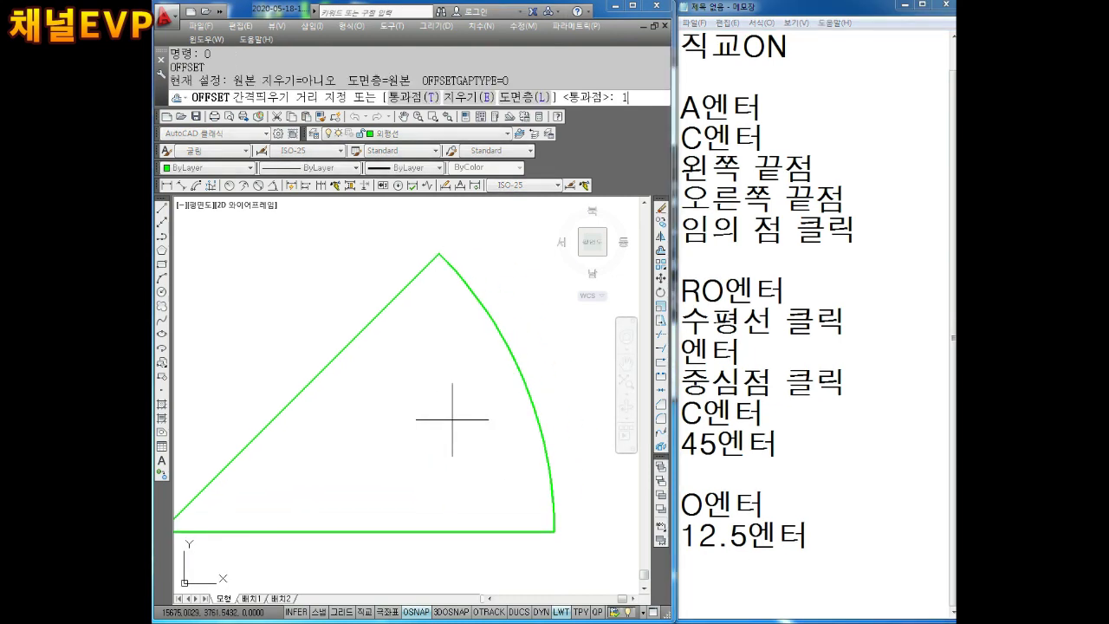
{"action": "type", "text": "1.5"}
{"action": "key", "text": "Return"}
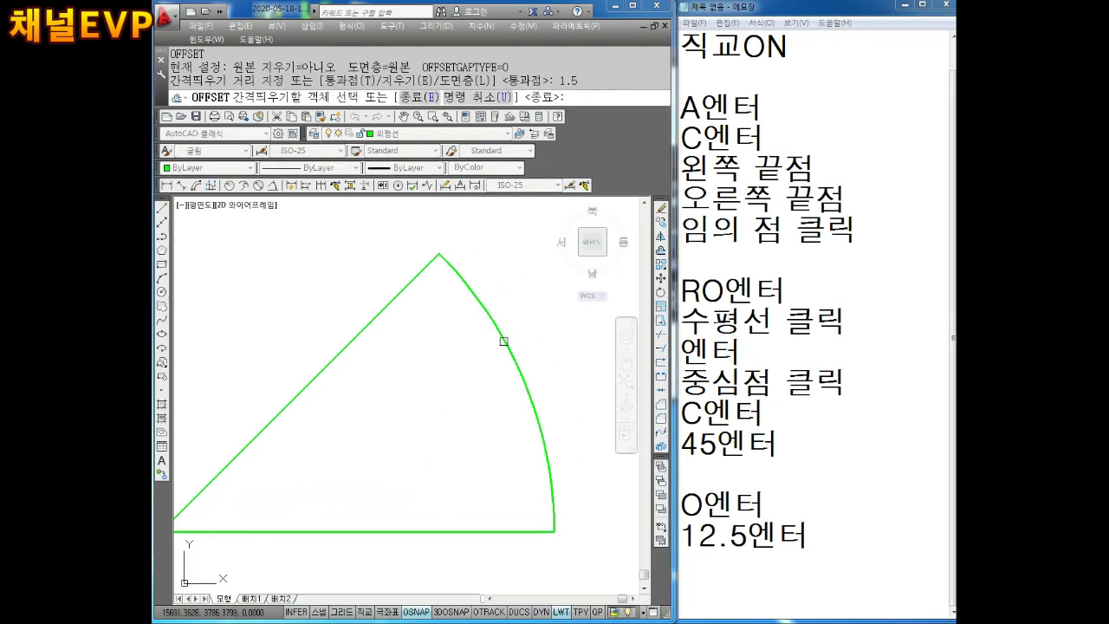
{"action": "left_click", "coordinate": [504, 341]}
{"action": "key", "text": "Escape"}
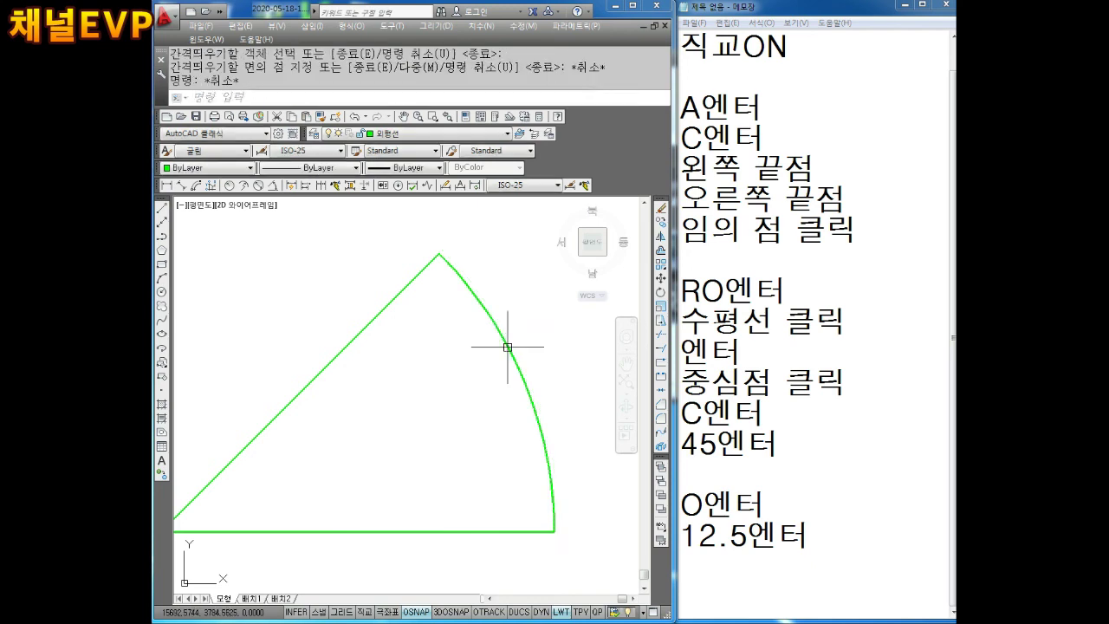
Offset the sector's arc 12.5 outward and 12.5 inward.
{"action": "key", "text": "o"}
{"action": "key", "text": "Return"}
{"action": "type", "text": "5"}
{"action": "key", "text": "Return"}
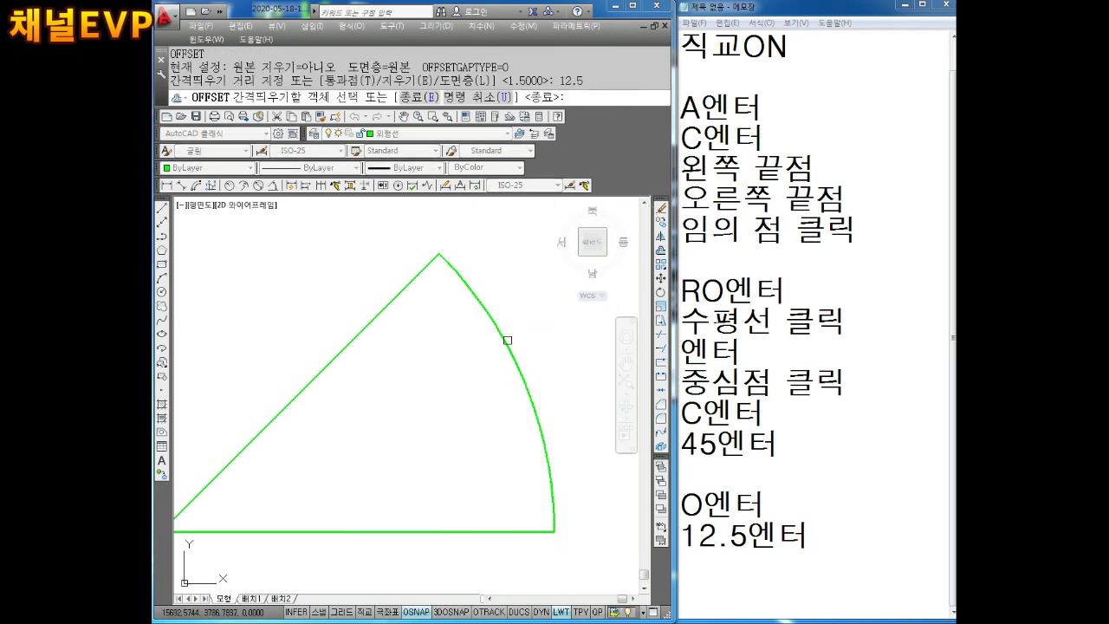
{"action": "left_click", "coordinate": [508, 341]}
{"action": "left_click", "coordinate": [528, 319]}
{"action": "left_click", "coordinate": [499, 329]}
{"action": "left_click", "coordinate": [414, 355]}
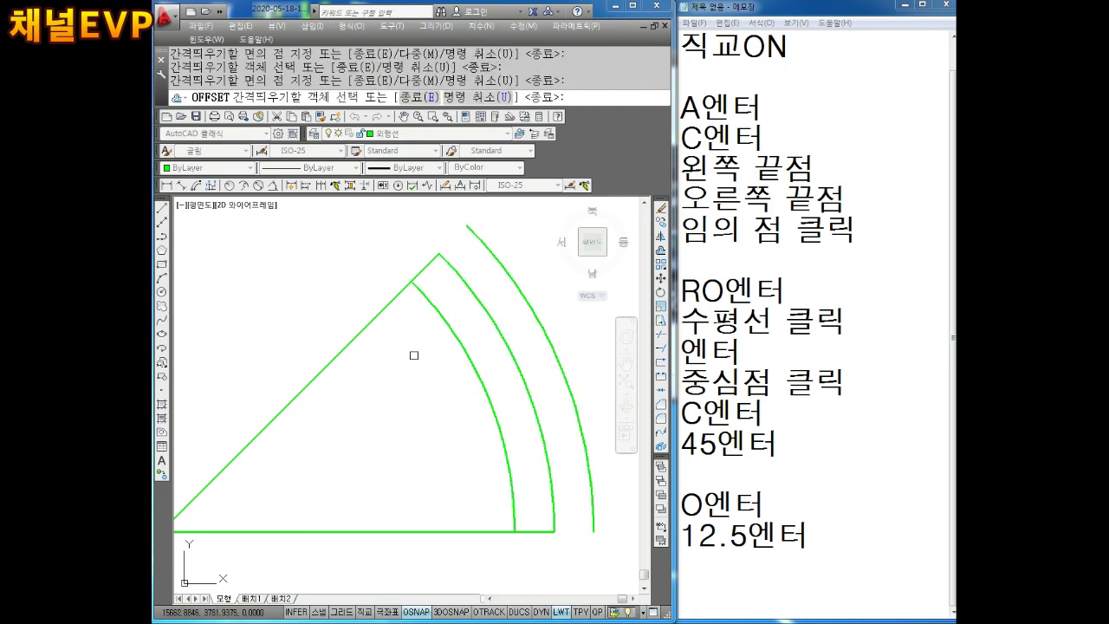
{"action": "middle_click_drag", "start_coordinate": [445, 354], "coordinate": [424, 343]}
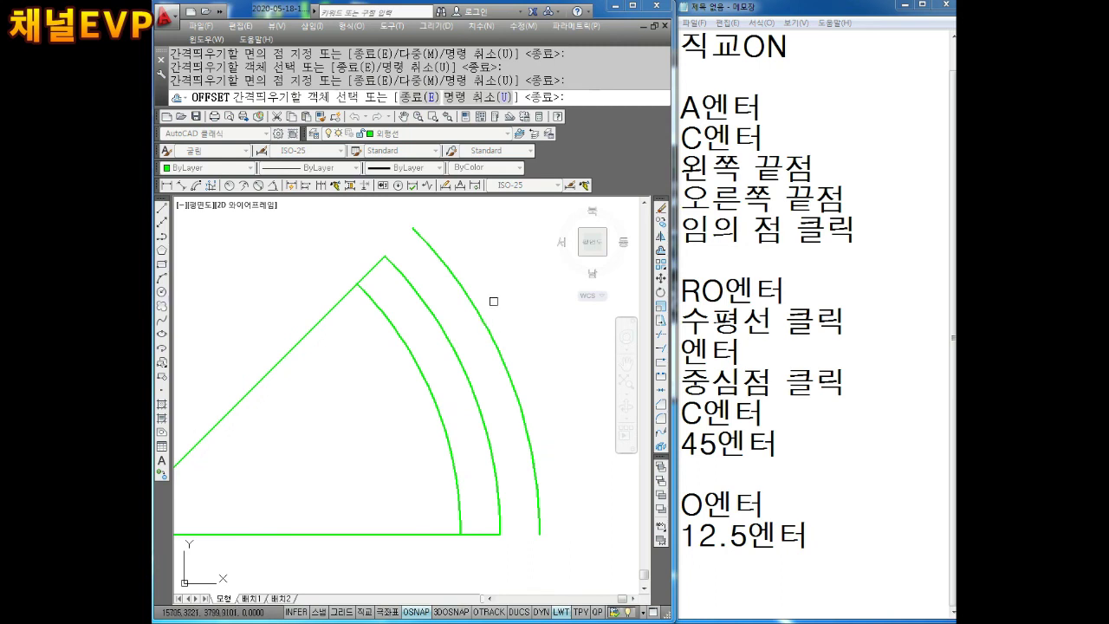
{"action": "key", "text": "Escape"}
{"action": "left_click", "coordinate": [479, 312]}
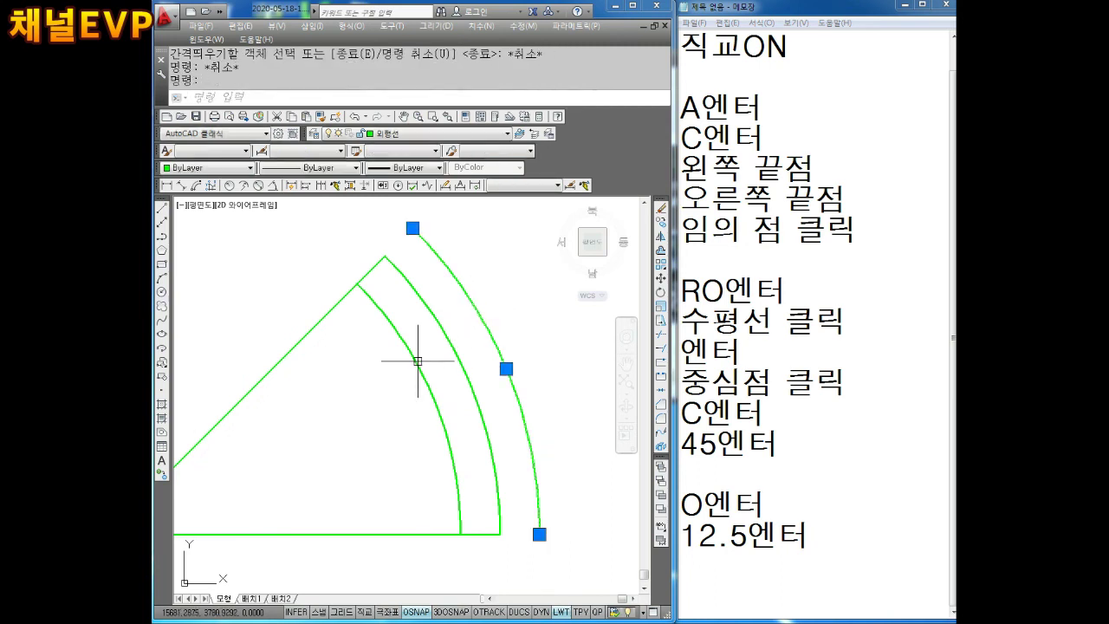
Make both offset arcs blue.
{"action": "left_click", "coordinate": [415, 362]}
{"action": "left_click", "coordinate": [220, 168]}
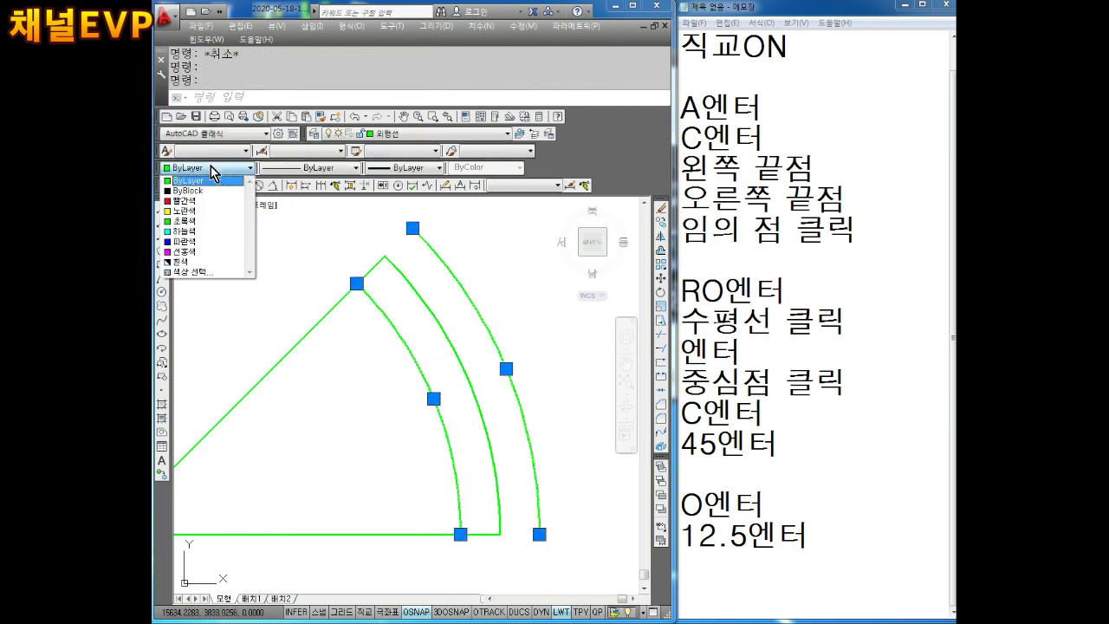
{"action": "left_click", "coordinate": [208, 241]}
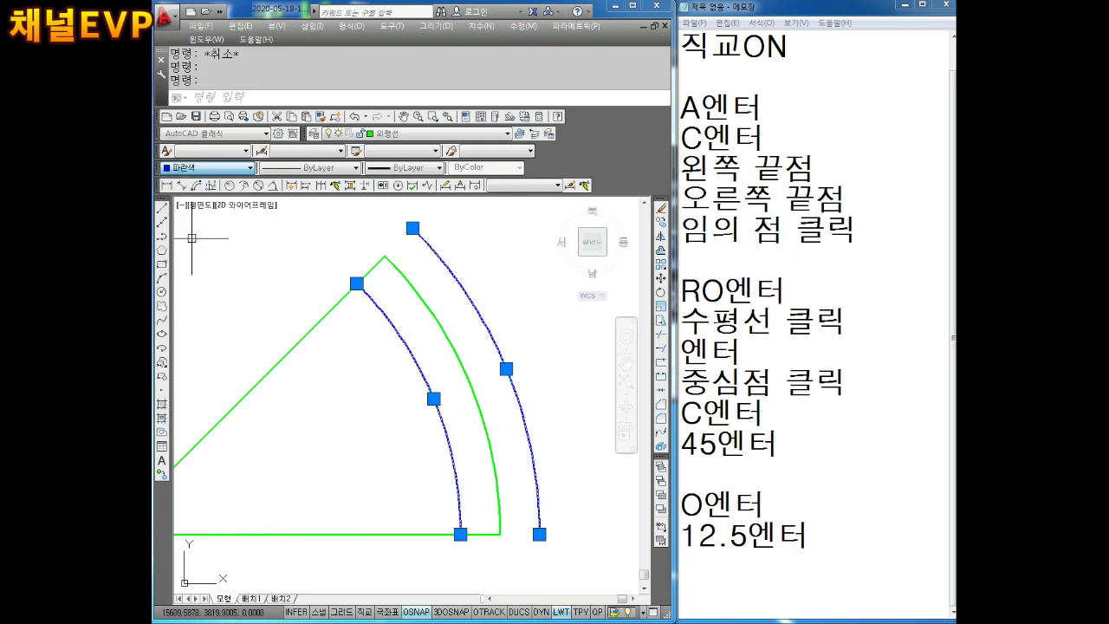
{"action": "key", "text": "Escape"}
Offset the outer blue arc 12.5 further out and the inner one 12.5 further in.
{"action": "type", "text": "o"}
{"action": "key", "text": "Return"}
{"action": "type", "text": "12."}
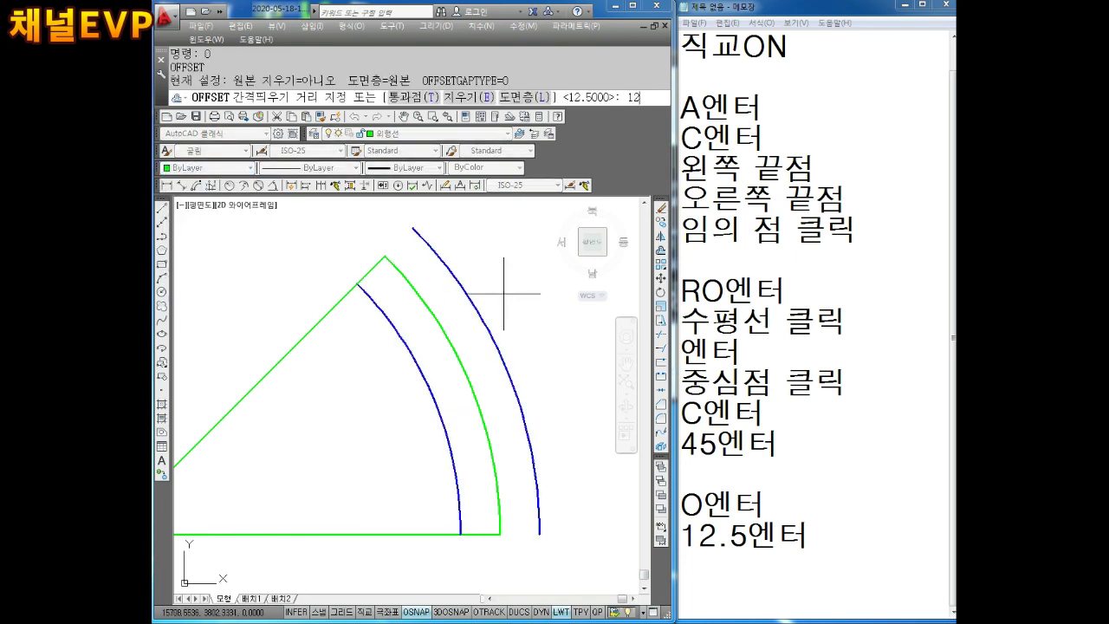
{"action": "type", "text": "5"}
{"action": "key", "text": "Return"}
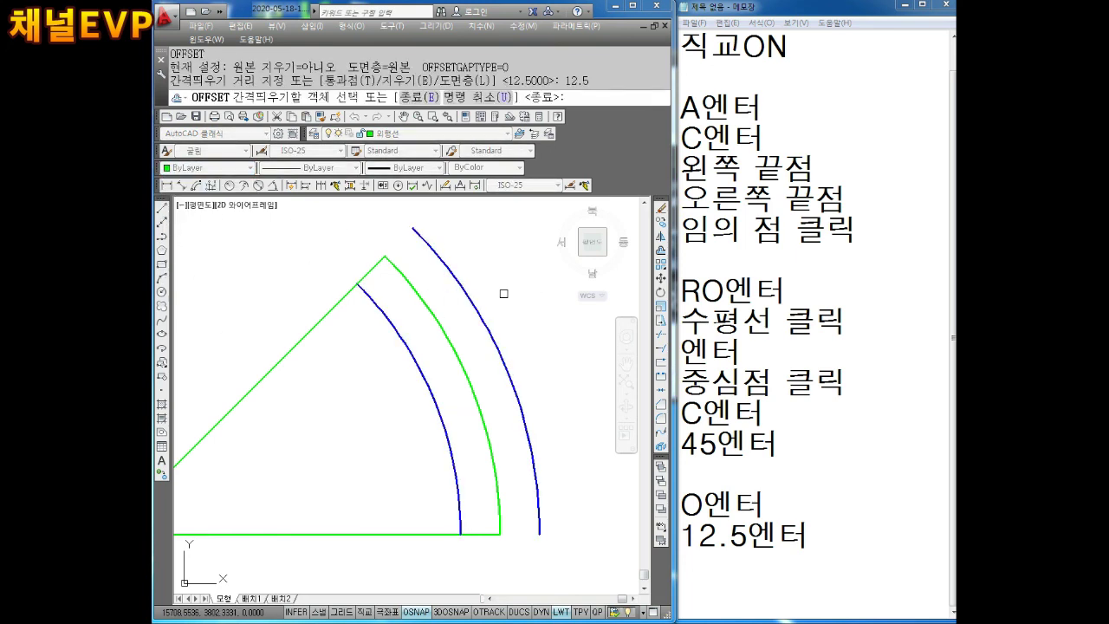
{"action": "left_click", "coordinate": [491, 322]}
{"action": "left_click", "coordinate": [532, 298]}
{"action": "left_click", "coordinate": [428, 366]}
{"action": "left_click", "coordinate": [422, 376]}
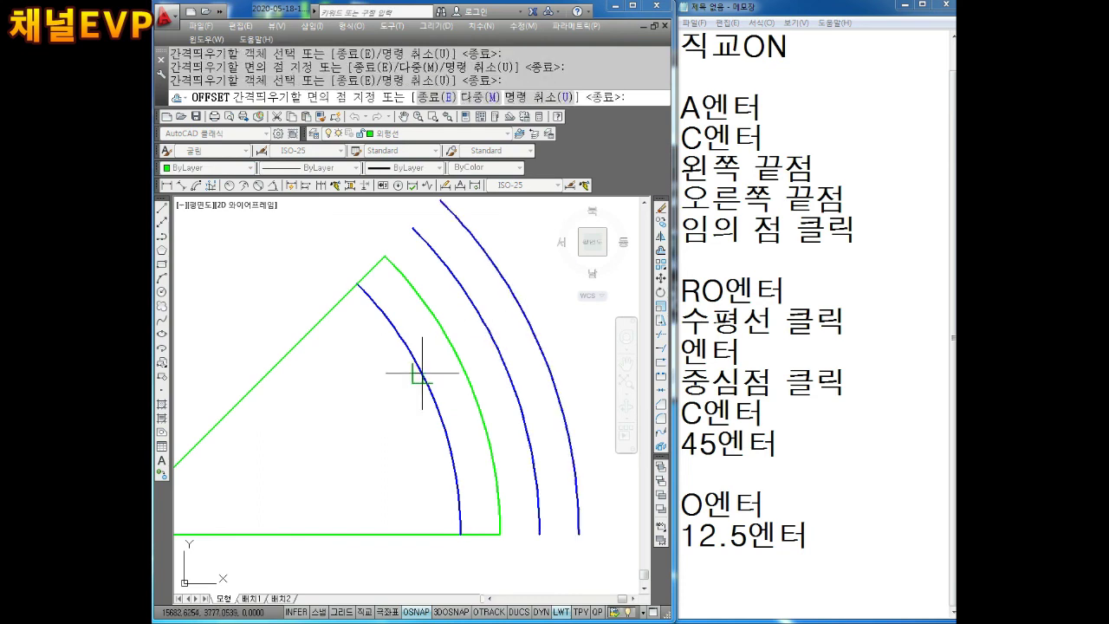
{"action": "key", "text": "Escape"}
{"action": "scroll", "coordinate": [361, 425], "scroll_direction": "down", "scroll_amount": 2}
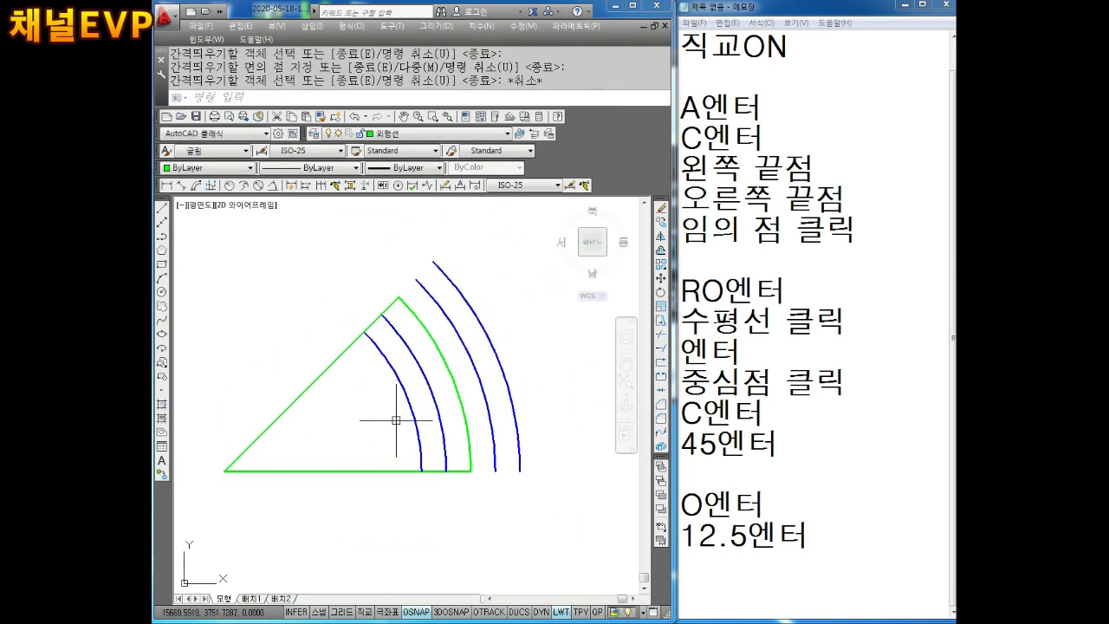
{"action": "mouse_move", "coordinate": [383, 433]}
{"action": "middle_mouse_down"}
{"action": "mouse_move", "coordinate": [406, 438]}
{"action": "mouse_move", "coordinate": [426, 407]}
{"action": "middle_mouse_up"}
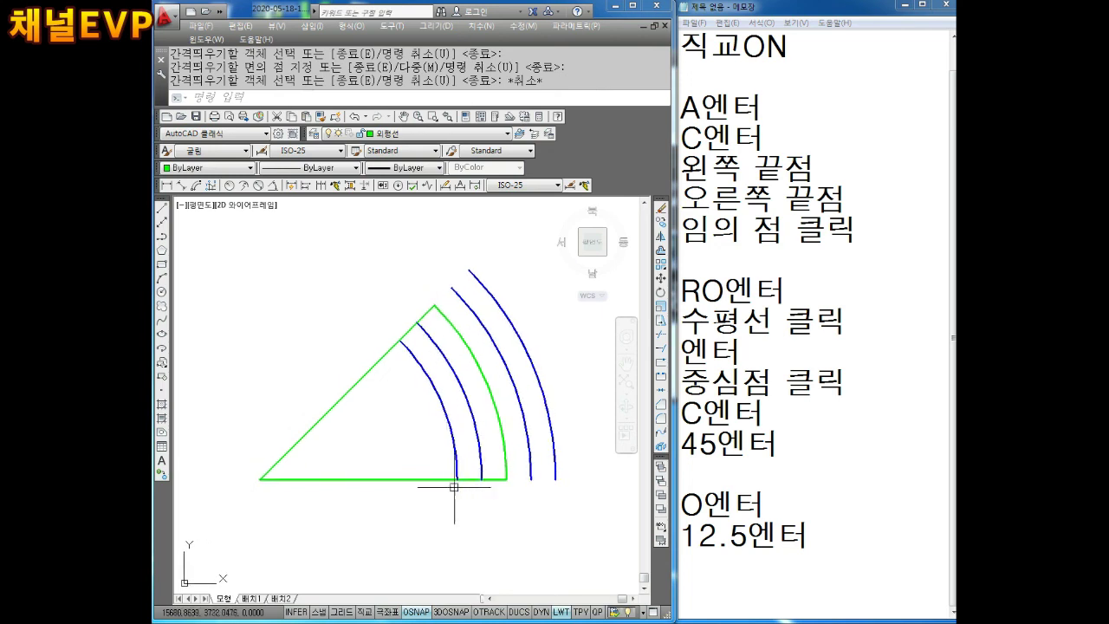
{"action": "middle_click_drag", "start_coordinate": [471, 458], "coordinate": [471, 438]}
{"action": "key", "text": "Escape"}
{"action": "key", "text": "Escape"}
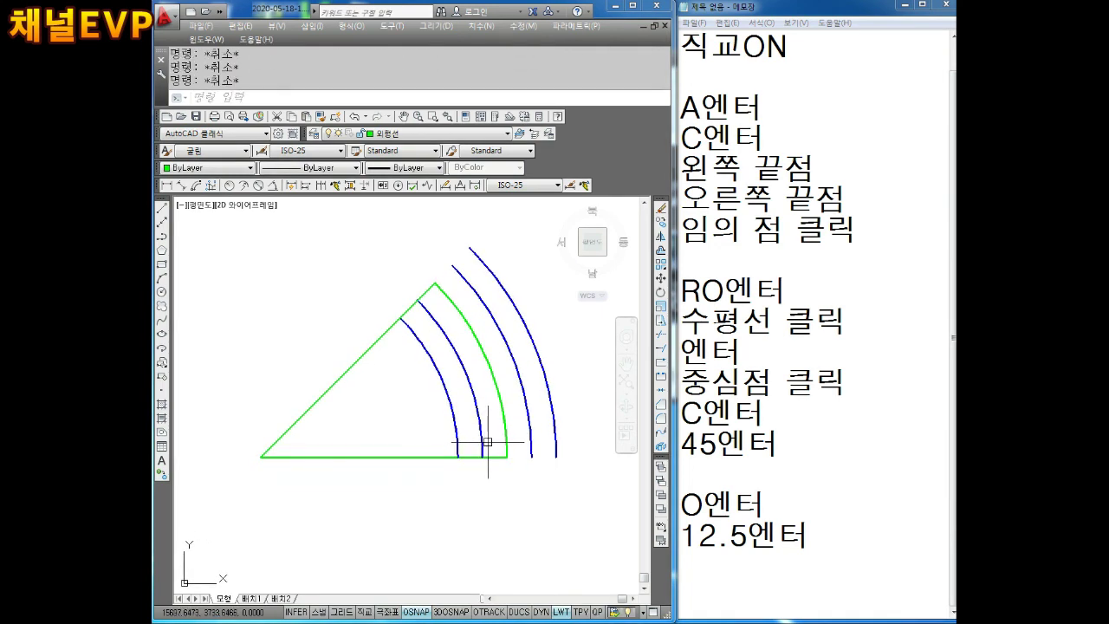
{"action": "type", "text": "O"}
{"action": "key", "text": "Return"}
Draw concentric circles of radius 12.5 and 25 at the top vertex.
{"action": "scroll", "coordinate": [434, 286], "scroll_direction": "up", "scroll_amount": 1}
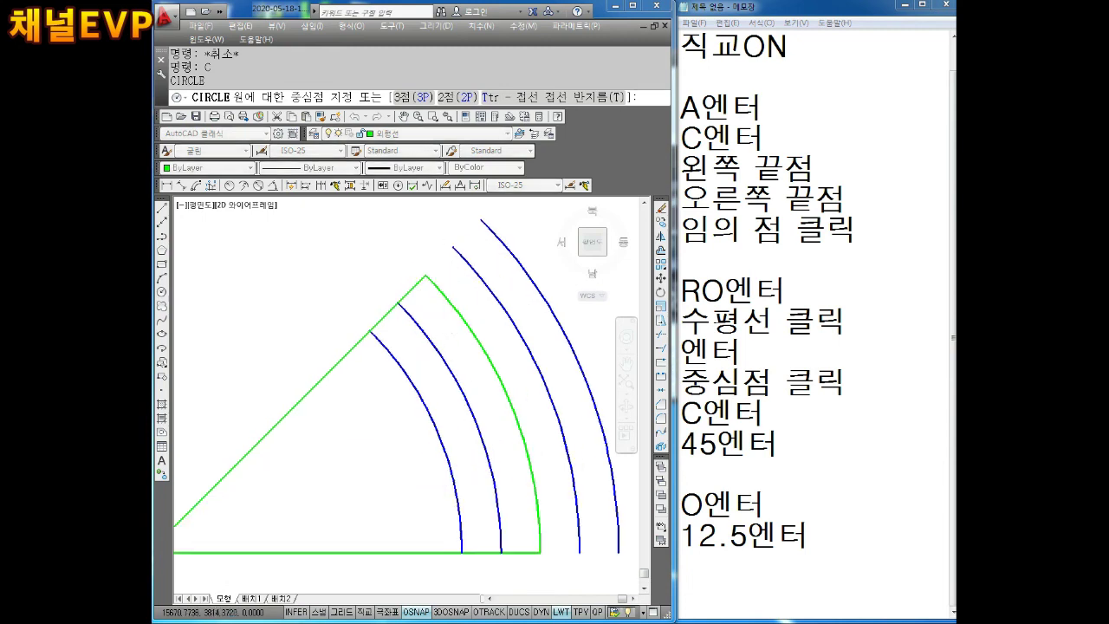
{"action": "scroll", "coordinate": [418, 319], "scroll_direction": "up", "scroll_amount": 1}
{"action": "left_click", "coordinate": [418, 317]}
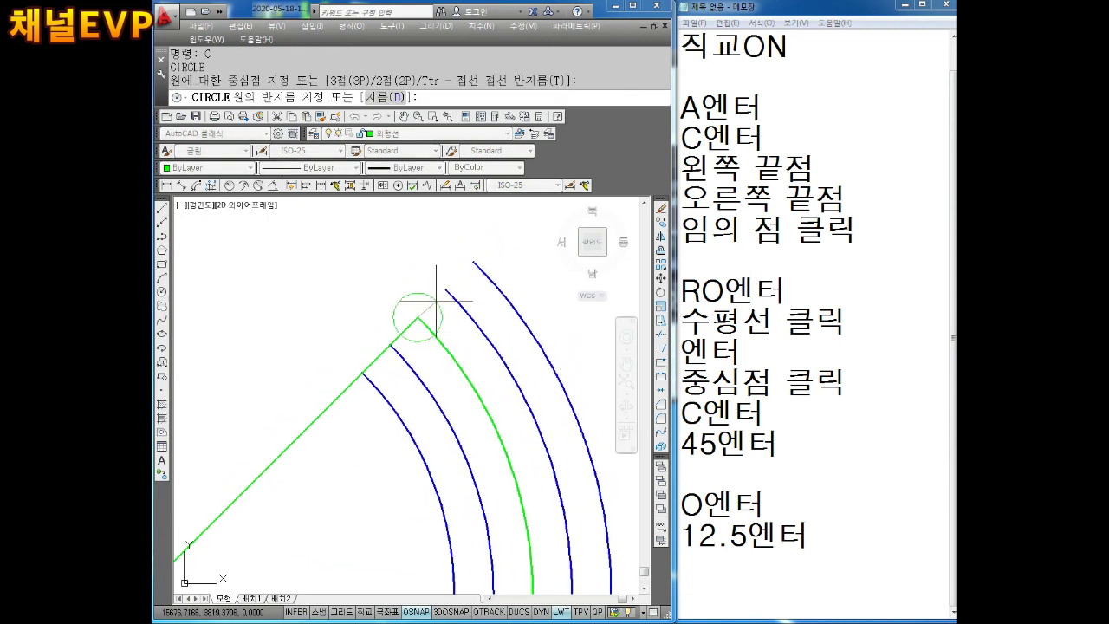
{"action": "left_click", "coordinate": [391, 345]}
{"action": "key", "text": "Return"}
{"action": "left_click", "coordinate": [418, 318]}
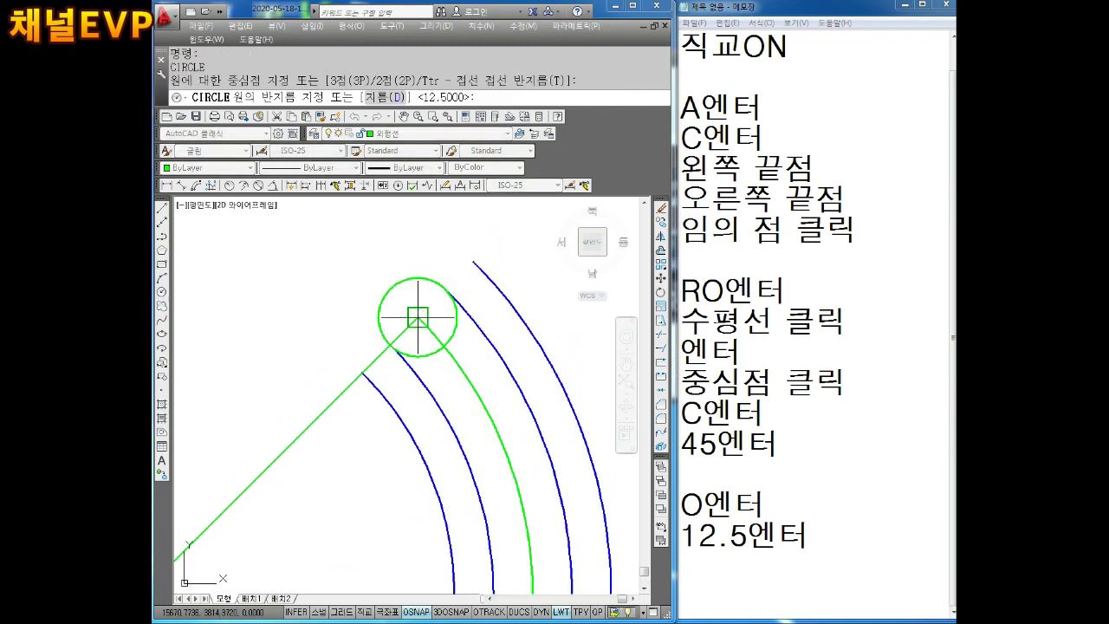
{"action": "left_click", "coordinate": [462, 253]}
{"action": "key", "text": "Escape"}
Draw matching 12.5 and 25 radius circles at the horizontal line's right end.
{"action": "middle_click_drag", "start_coordinate": [492, 563], "coordinate": [446, 448]}
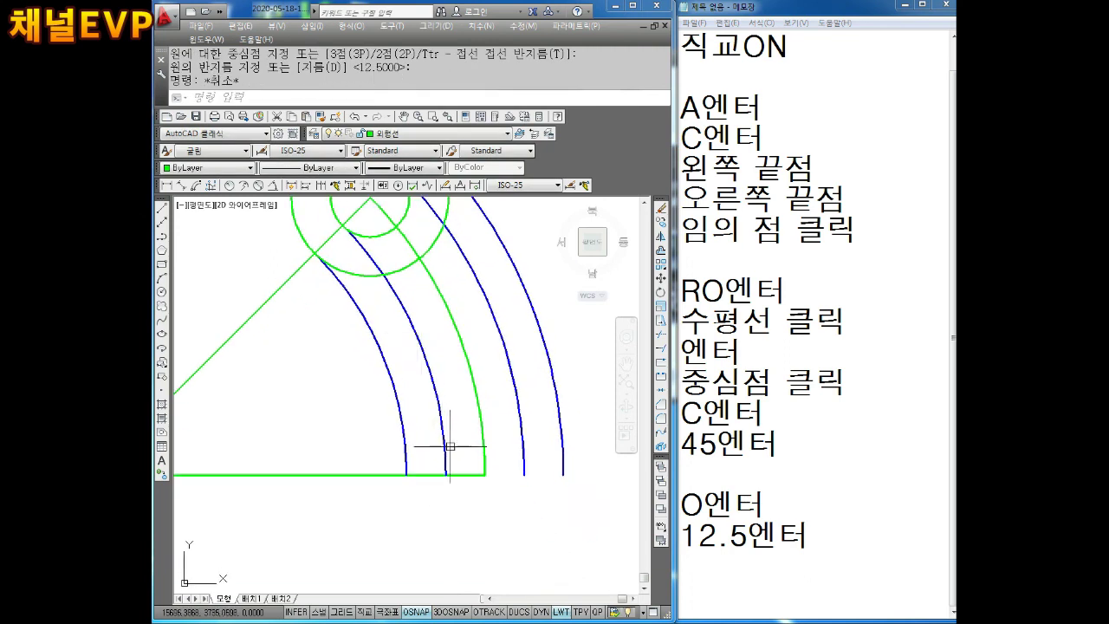
{"action": "type", "text": "c"}
{"action": "key", "text": "Return"}
{"action": "left_click", "coordinate": [484, 475]}
{"action": "left_click", "coordinate": [524, 475]}
{"action": "key", "text": "Return"}
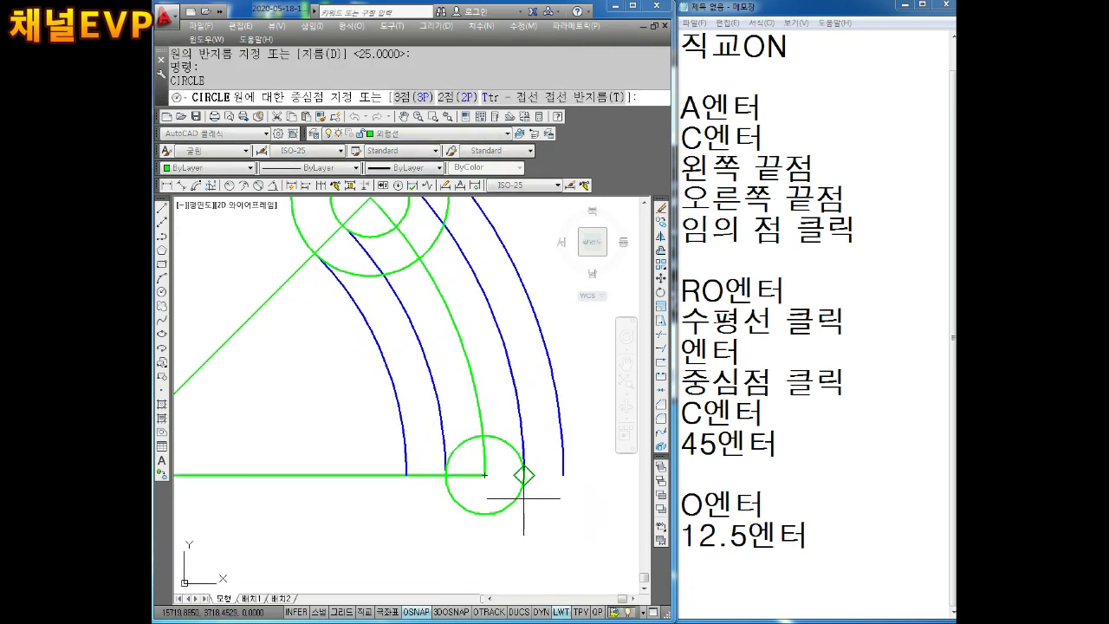
{"action": "left_click", "coordinate": [485, 475]}
{"action": "left_click", "coordinate": [563, 475]}
{"action": "key", "text": "Escape"}
{"action": "key", "text": "Escape"}
{"action": "key", "text": "Escape"}
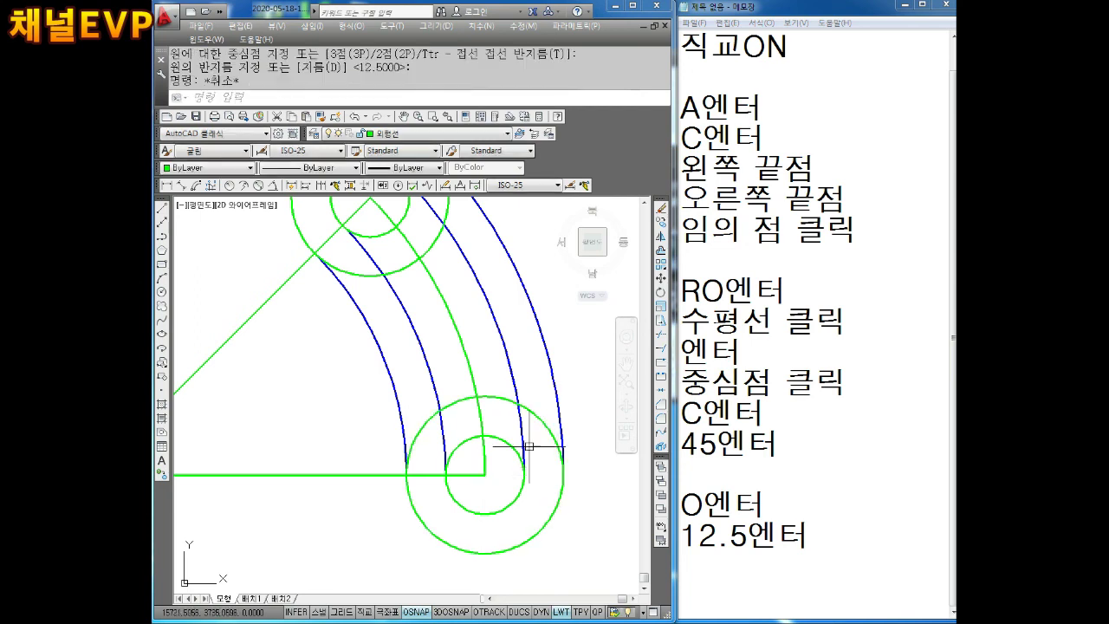
{"action": "middle_click_drag", "start_coordinate": [486, 378], "coordinate": [500, 441]}
{"action": "type", "text": "TR"}
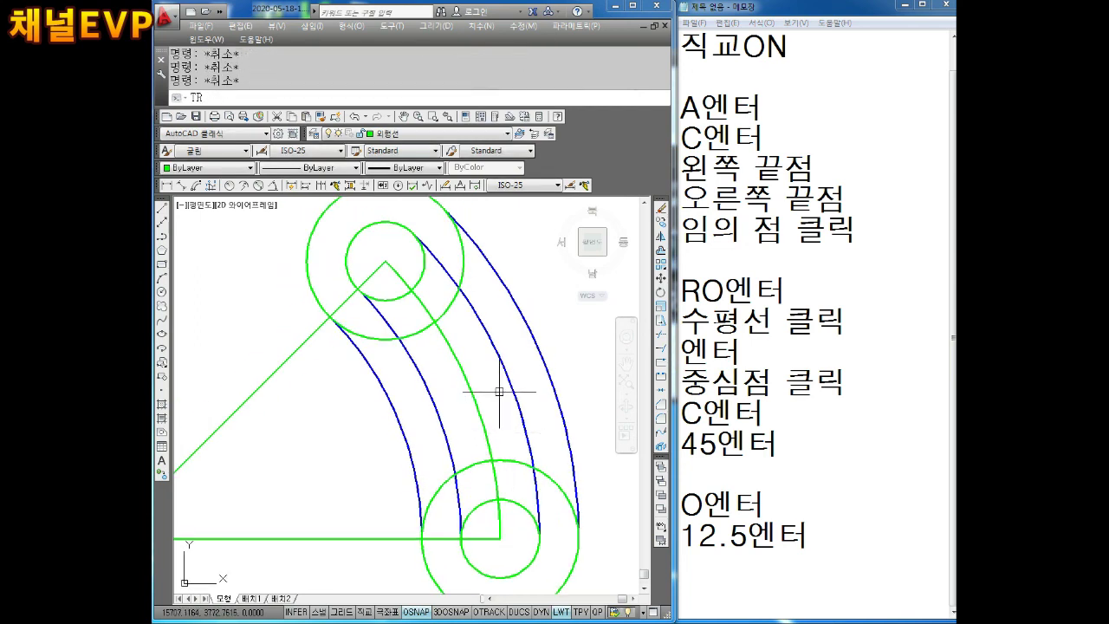
{"action": "key", "text": "Return"}
{"action": "key", "text": "Return"}
Trim the circles and arc pieces into rounded slot ends.
{"action": "left_click", "coordinate": [458, 282]}
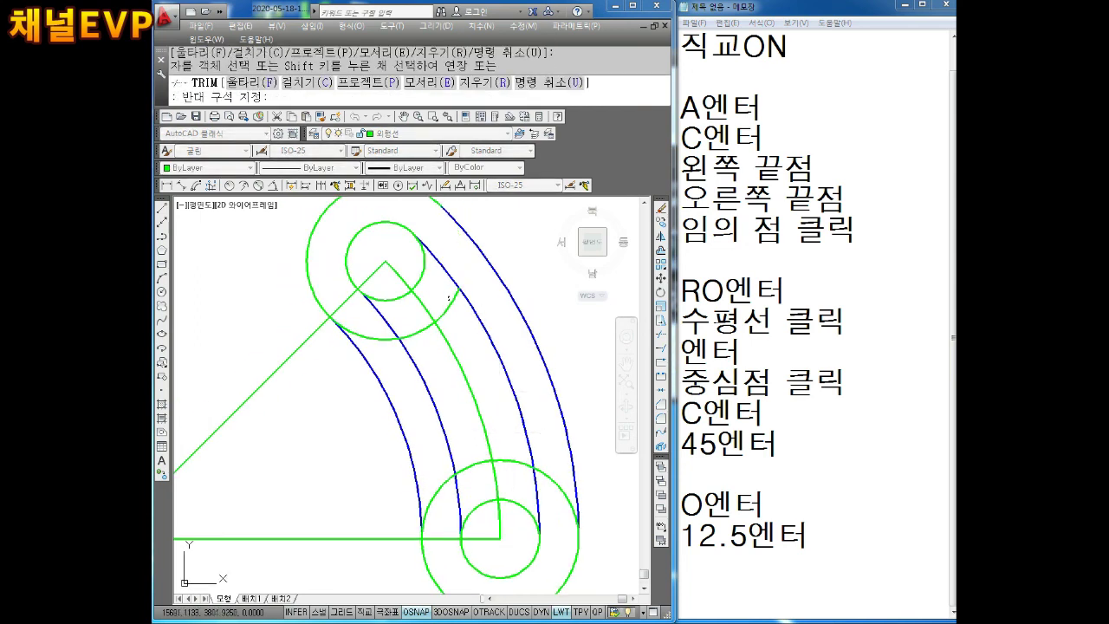
{"action": "left_click", "coordinate": [425, 330]}
{"action": "left_click", "coordinate": [380, 343]}
{"action": "left_click", "coordinate": [376, 338]}
{"action": "middle_click_drag", "start_coordinate": [455, 535], "coordinate": [454, 425]}
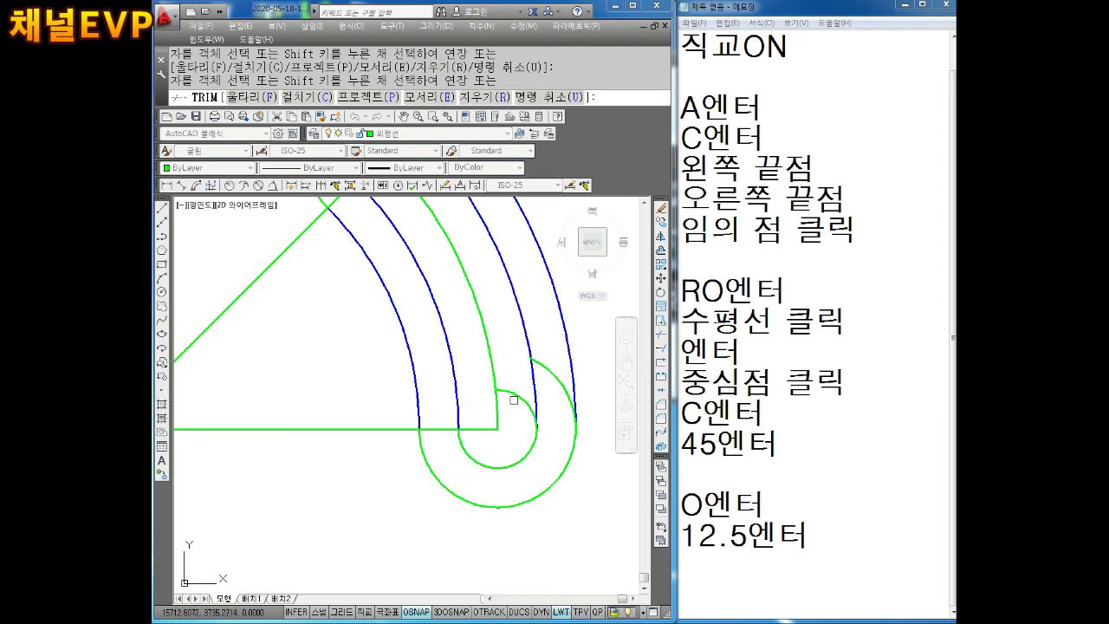
{"action": "left_click", "coordinate": [507, 390]}
{"action": "left_click", "coordinate": [551, 371]}
{"action": "scroll", "coordinate": [551, 371], "scroll_direction": "down", "scroll_amount": 3}
{"action": "key", "text": "Escape"}
Set the colour of all arcs, circles and lines to ByLayer.
{"action": "left_click", "coordinate": [490, 265]}
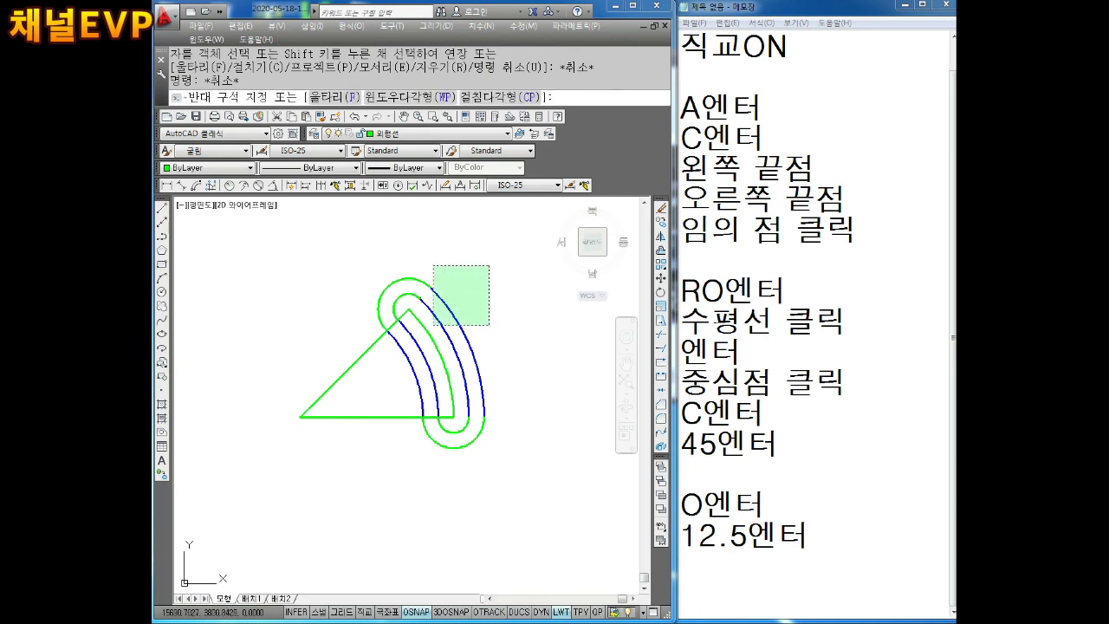
{"action": "left_click", "coordinate": [336, 456]}
{"action": "left_click", "coordinate": [223, 167]}
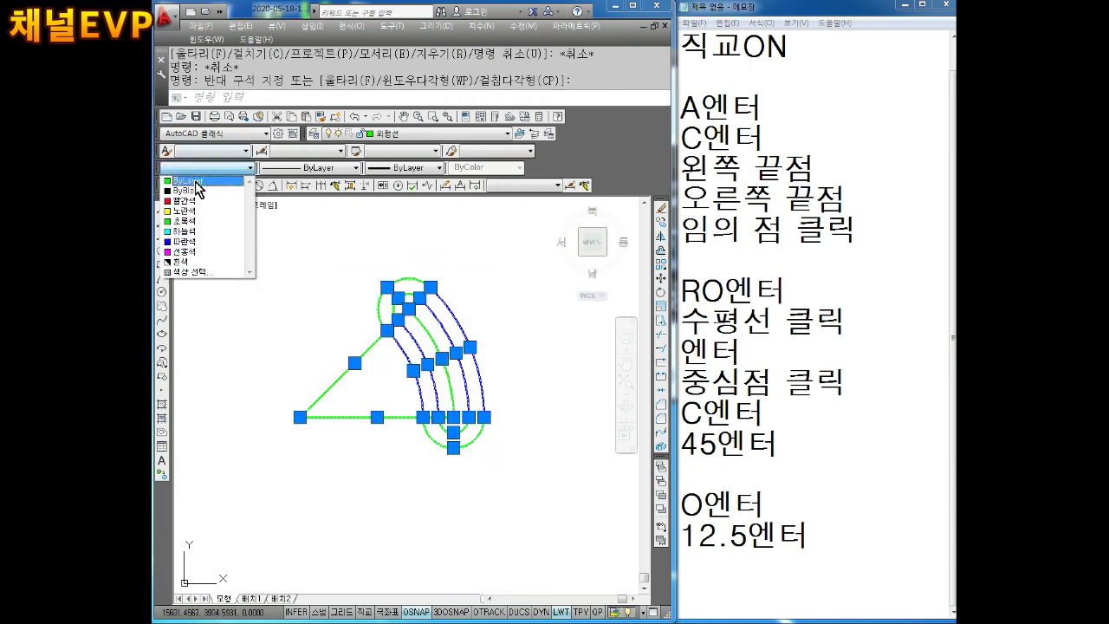
{"action": "left_click", "coordinate": [204, 177]}
{"action": "key", "text": "Escape"}
{"action": "scroll", "coordinate": [471, 363], "scroll_direction": "up", "scroll_amount": 2}
{"action": "scroll", "coordinate": [471, 363], "scroll_direction": "up", "scroll_amount": 1}
{"action": "key", "text": "Escape"}
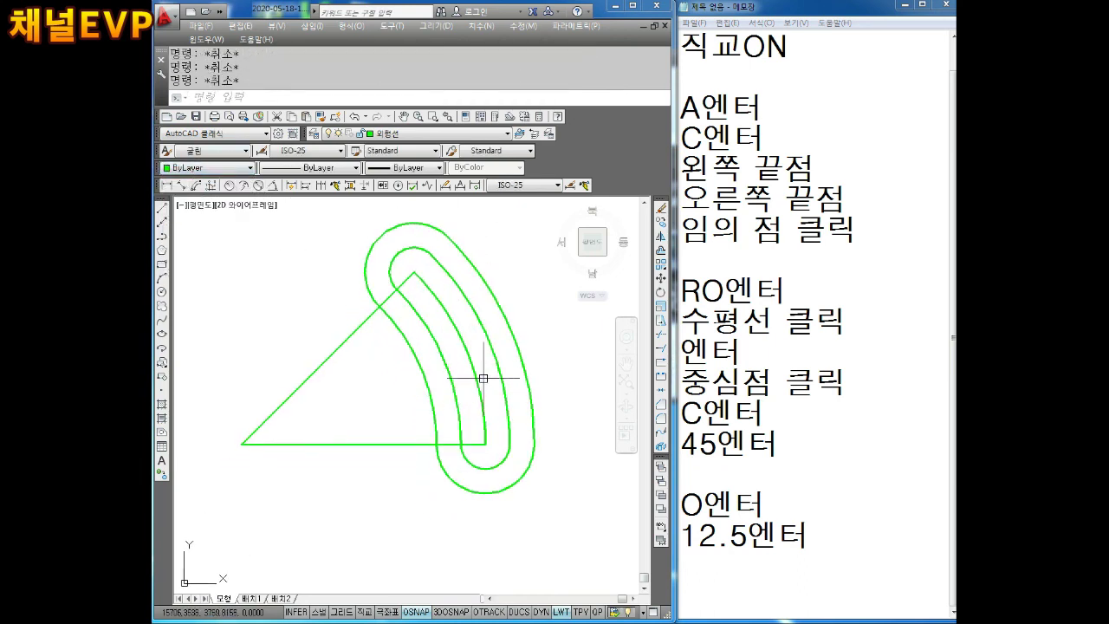
{"action": "scroll", "coordinate": [501, 451], "scroll_direction": "down", "scroll_amount": 1}
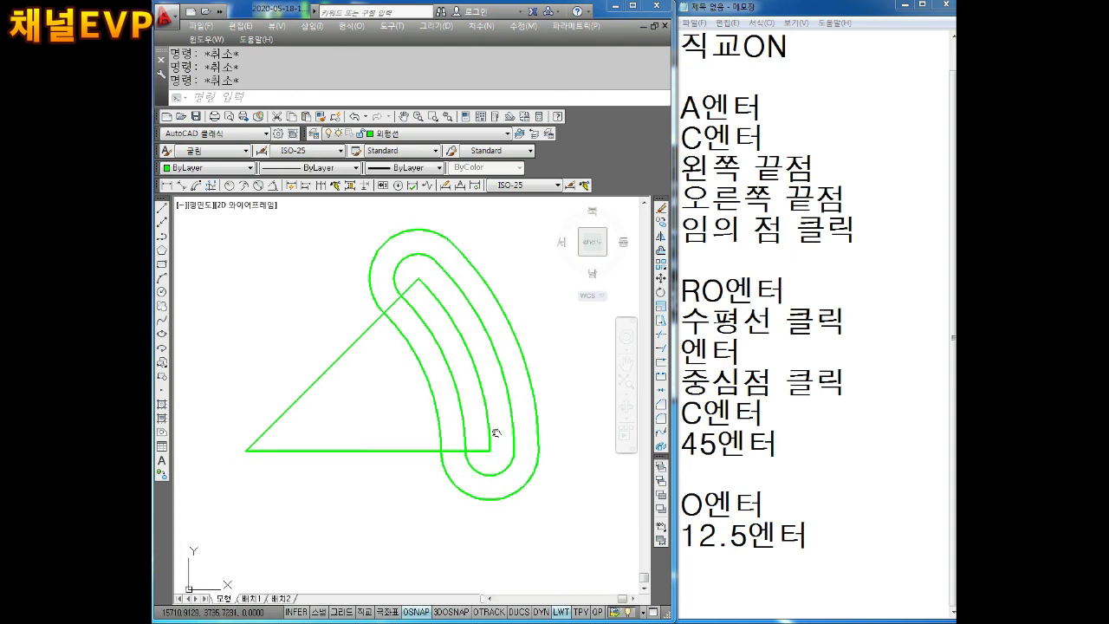
{"action": "scroll", "coordinate": [499, 430], "scroll_direction": "up", "scroll_amount": 1}
{"action": "middle_click_drag", "start_coordinate": [297, 493], "coordinate": [376, 460]}
Draw a radius 12.5 circle and a diameter 12.5 circle at the triangle's left vertex.
{"action": "type", "text": "c"}
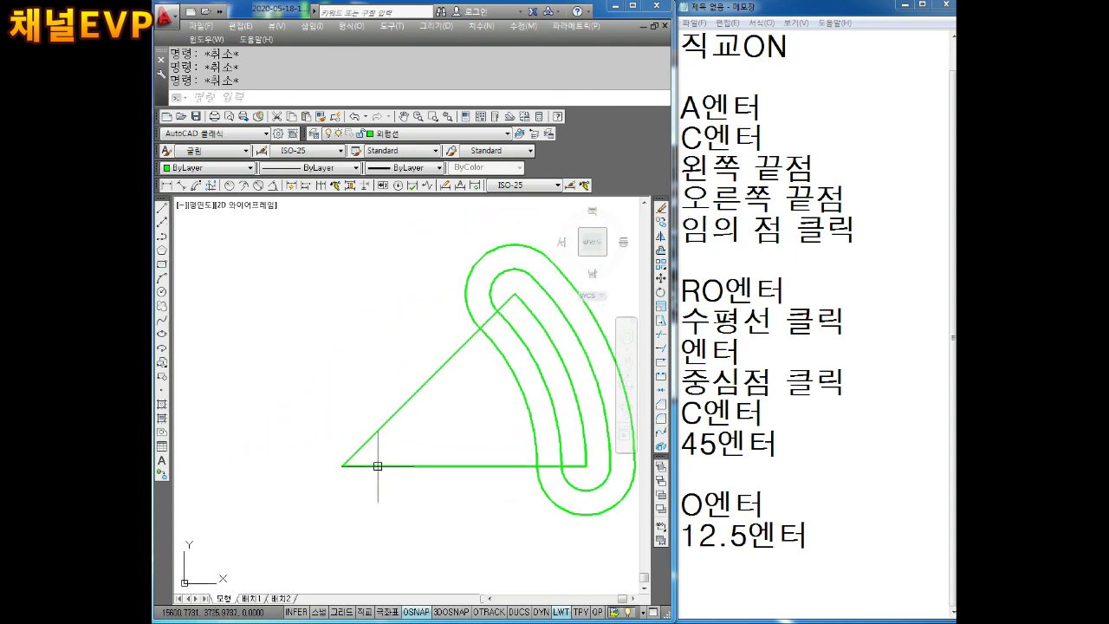
{"action": "key", "text": "Return"}
{"action": "left_click", "coordinate": [342, 465]}
{"action": "type", "text": "12."}
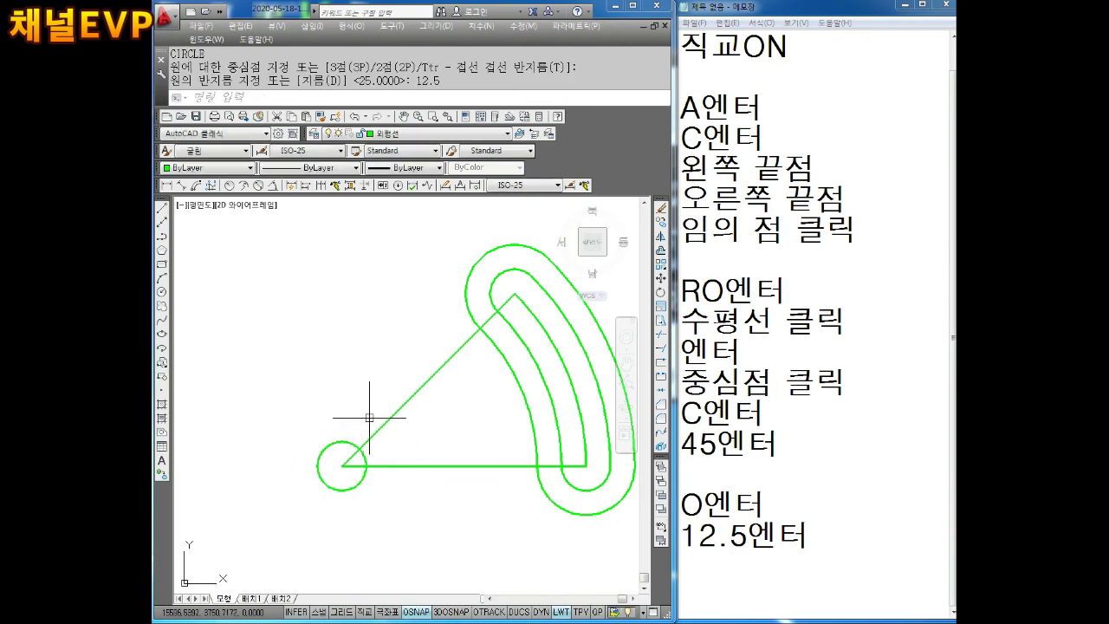
{"action": "type", "text": "5"}
{"action": "scroll", "coordinate": [343, 463], "scroll_direction": "up", "scroll_amount": 3}
{"action": "key", "text": "Return"}
{"action": "type", "text": "d"}
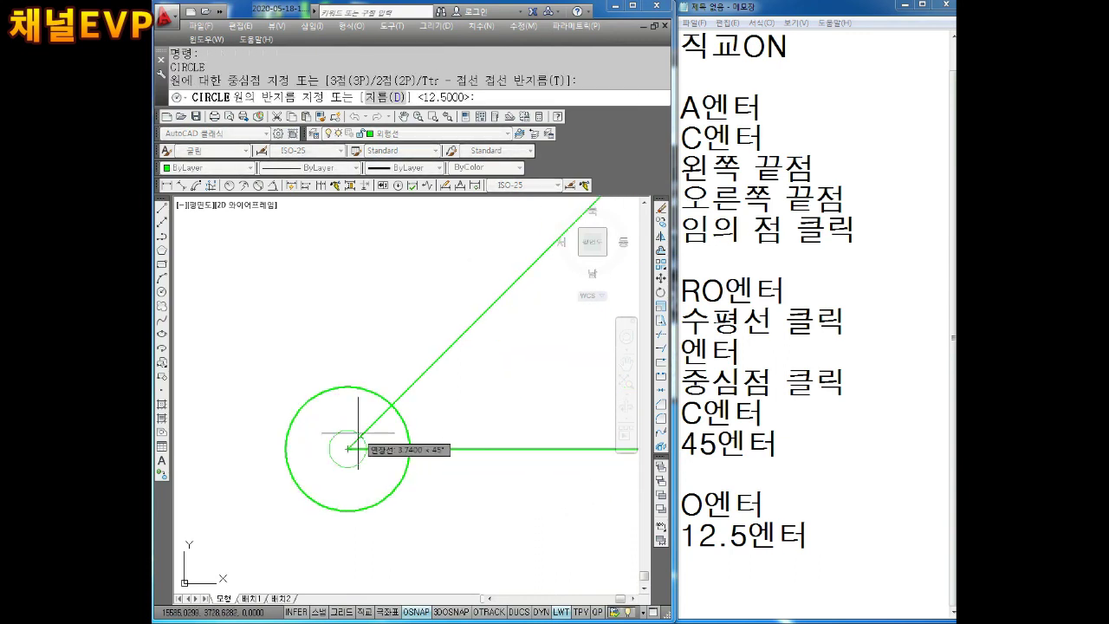
{"action": "key", "text": "Return"}
{"action": "type", "text": "2.5"}
{"action": "key", "text": "Return"}
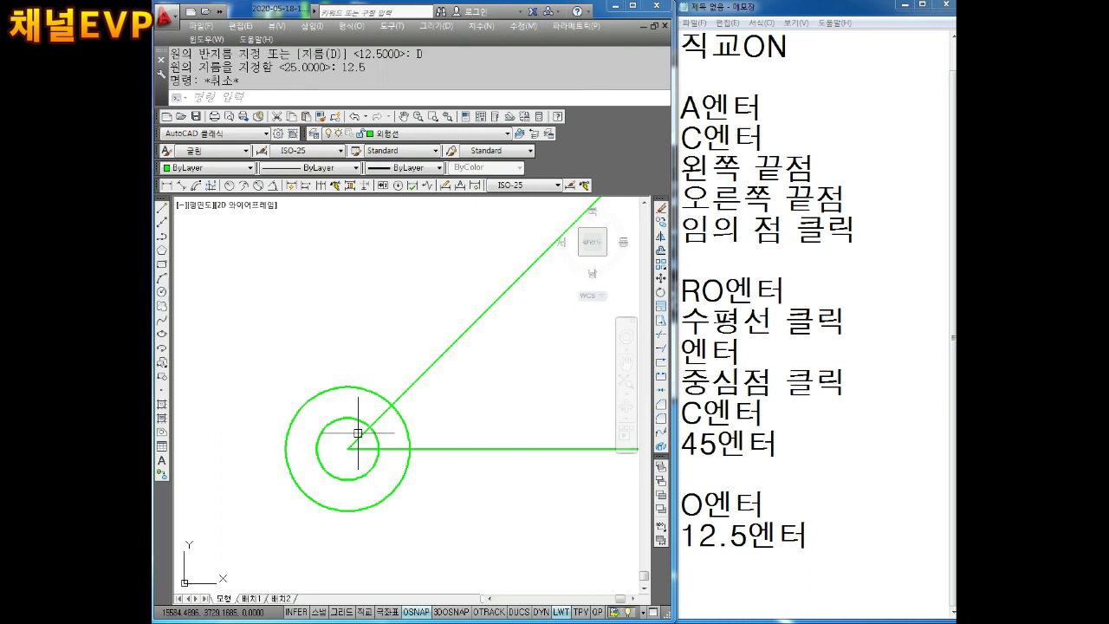
{"action": "key", "text": "Escape"}
{"action": "key", "text": "Escape"}
{"action": "scroll", "coordinate": [344, 490], "scroll_direction": "down", "scroll_amount": 3}
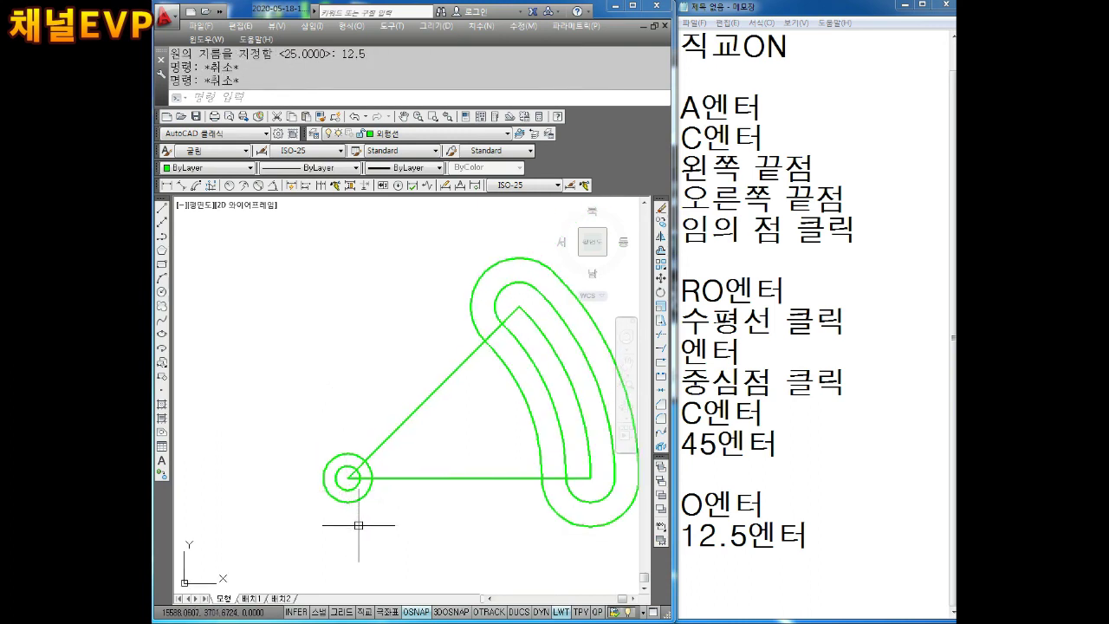
{"action": "scroll", "coordinate": [353, 488], "scroll_direction": "up", "scroll_amount": 4}
{"action": "key", "text": "Escape"}
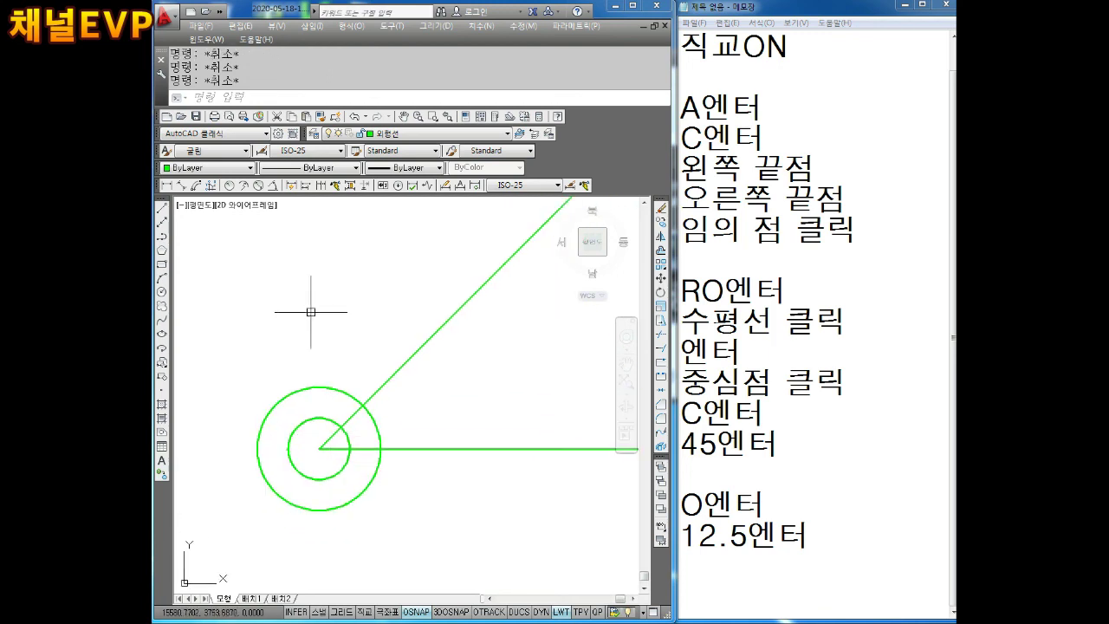
Add ⌀25 and ⌀12.5 check dimensions, then delete the ⌀25 one and select ⌀12.5.
{"action": "left_click", "coordinate": [259, 186]}
{"action": "left_click", "coordinate": [268, 410]}
{"action": "left_click", "coordinate": [241, 386]}
{"action": "key", "text": "Return"}
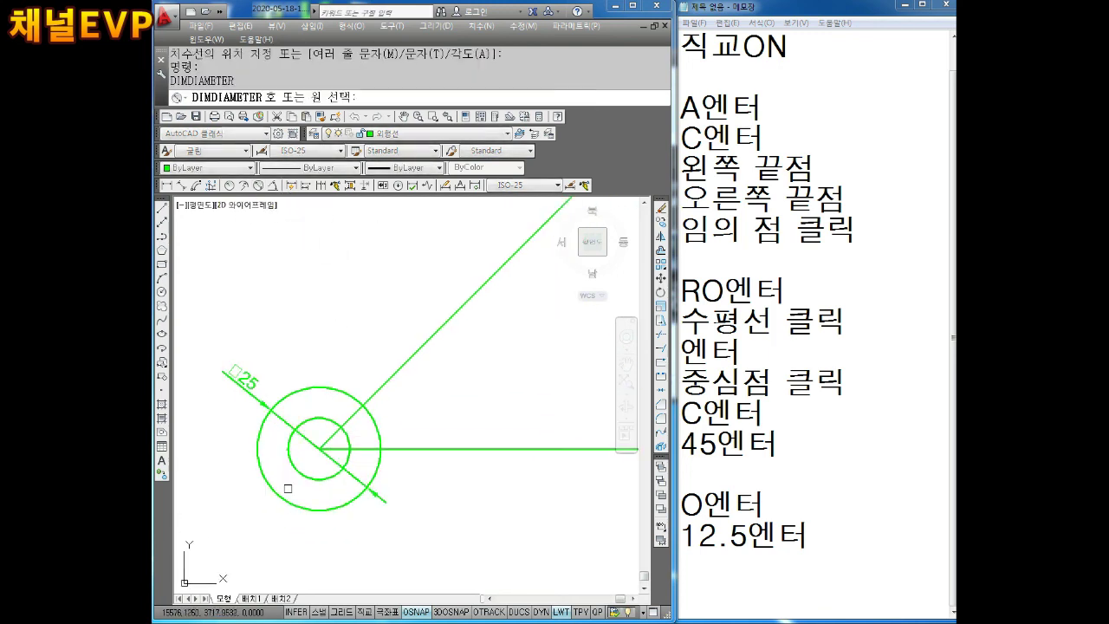
{"action": "left_click", "coordinate": [315, 478]}
{"action": "left_click", "coordinate": [257, 452]}
{"action": "key", "text": "Escape"}
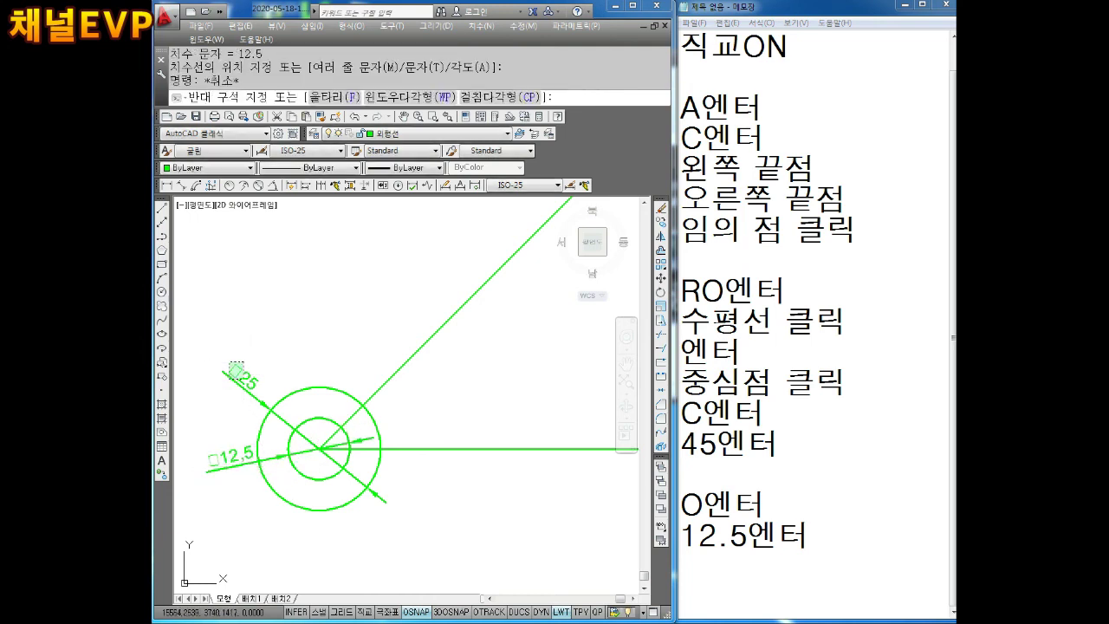
{"action": "left_click", "coordinate": [260, 400]}
{"action": "left_click", "coordinate": [215, 400]}
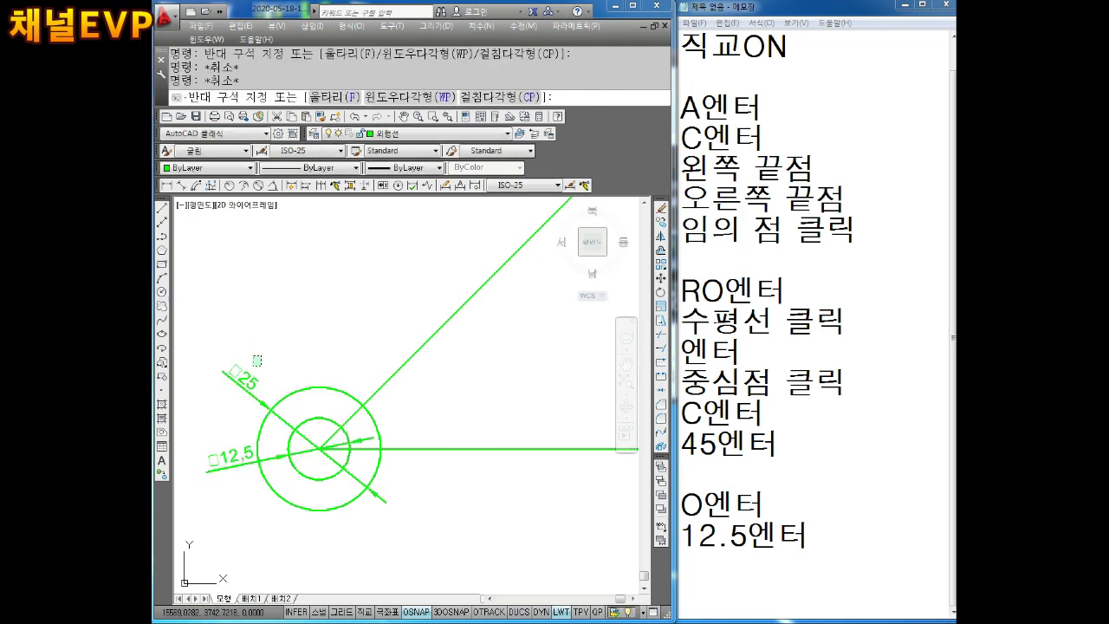
{"action": "key", "text": "Delete"}
{"action": "left_click", "coordinate": [266, 399]}
{"action": "left_click", "coordinate": [201, 473]}
Delete the ⌀12.5 dimension and trim away the long diagonal line.
{"action": "key", "text": "Delete"}
{"action": "scroll", "coordinate": [364, 451], "scroll_direction": "down", "scroll_amount": 3}
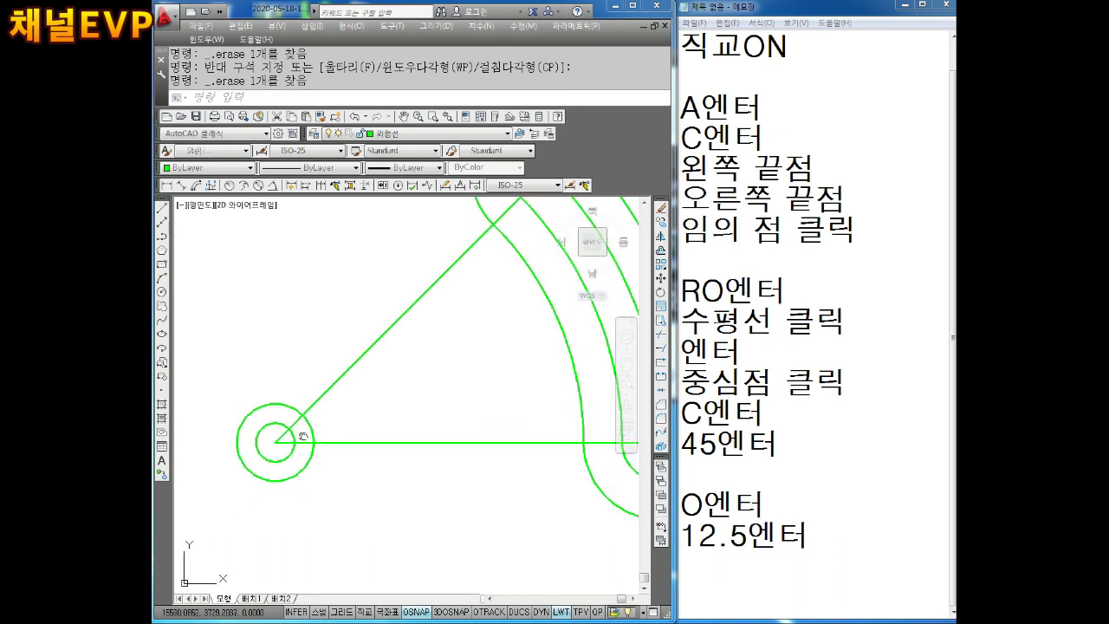
{"action": "key", "text": "Escape"}
{"action": "key", "text": "Escape"}
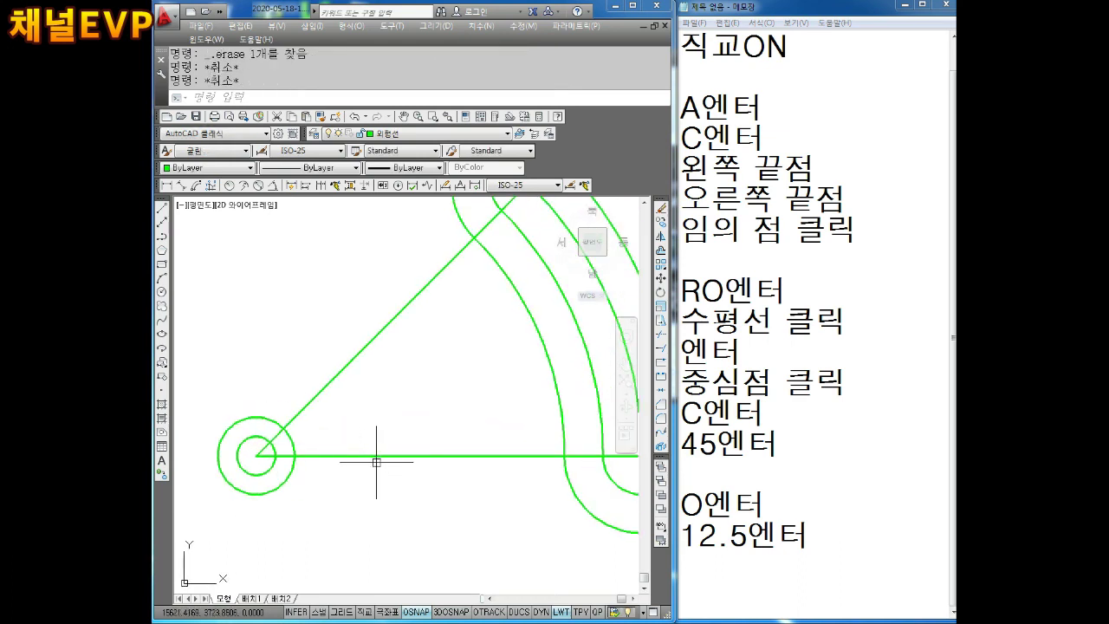
{"action": "middle_click_drag", "start_coordinate": [391, 423], "coordinate": [374, 472]}
{"action": "key", "text": "Escape"}
{"action": "key", "text": "Return"}
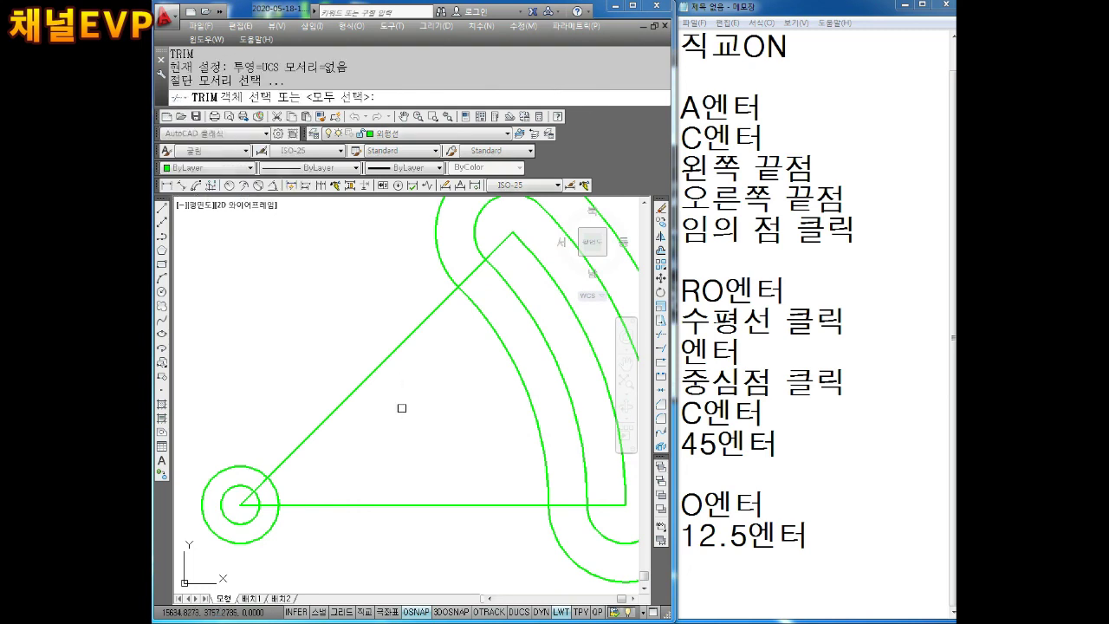
{"action": "key", "text": "Return"}
{"action": "left_click", "coordinate": [372, 372]}
{"action": "key", "text": "Escape"}
{"action": "key", "text": "Escape"}
{"action": "scroll", "coordinate": [380, 355], "scroll_direction": "down", "scroll_amount": 2}
{"action": "scroll", "coordinate": [426, 330], "scroll_direction": "up", "scroll_amount": 2}
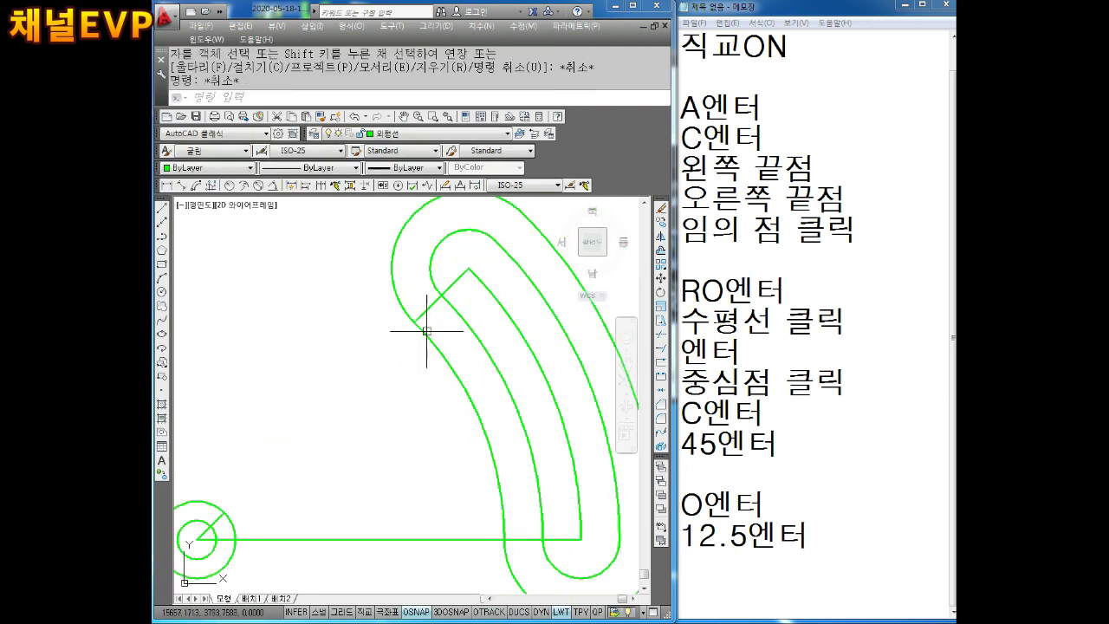
{"action": "left_click", "coordinate": [422, 312]}
{"action": "key", "text": "Escape"}
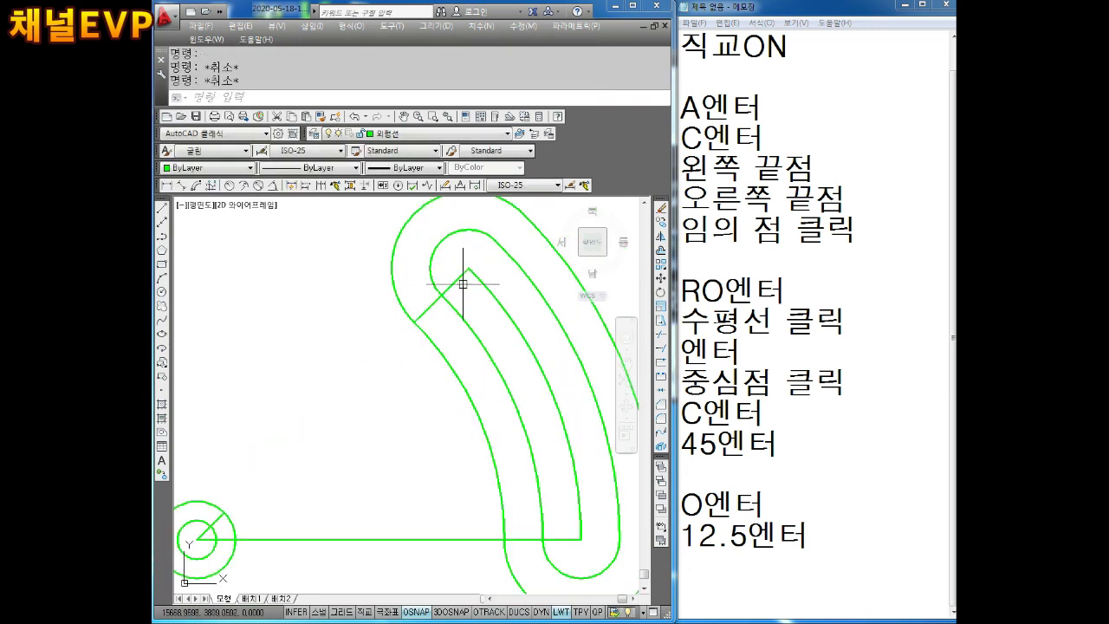
Extend the short diagonal line to the slot's outer arc.
{"action": "type", "text": "ex"}
{"action": "key", "text": "Return"}
{"action": "middle_click_drag", "start_coordinate": [462, 286], "coordinate": [430, 325]}
{"action": "left_click", "coordinate": [480, 251]}
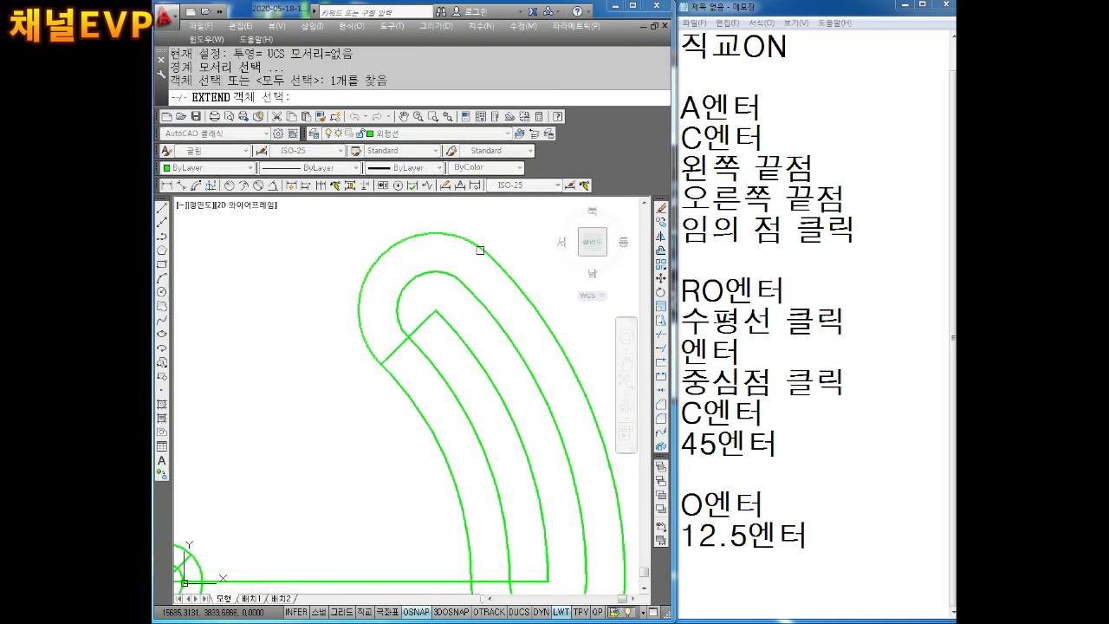
{"action": "key", "text": "Return"}
{"action": "left_click", "coordinate": [433, 315]}
{"action": "key", "text": "Escape"}
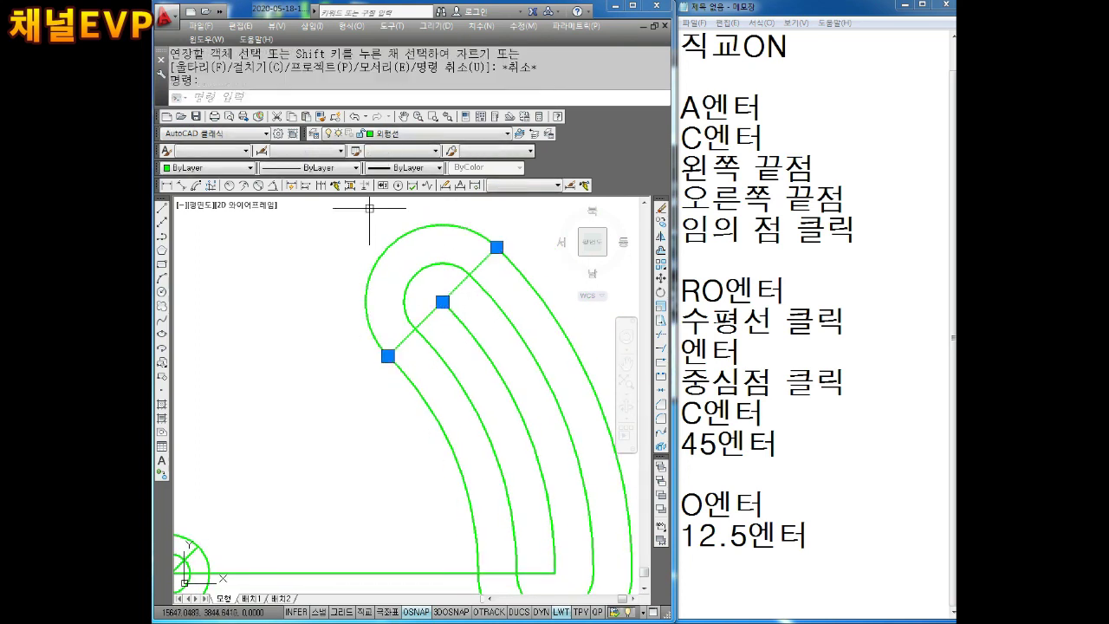
Move the short diagonal line onto the red dashed centreline layer.
{"action": "left_click", "coordinate": [384, 141]}
{"action": "left_click", "coordinate": [425, 151]}
{"action": "key", "text": "Escape"}
{"action": "key", "text": "Escape"}
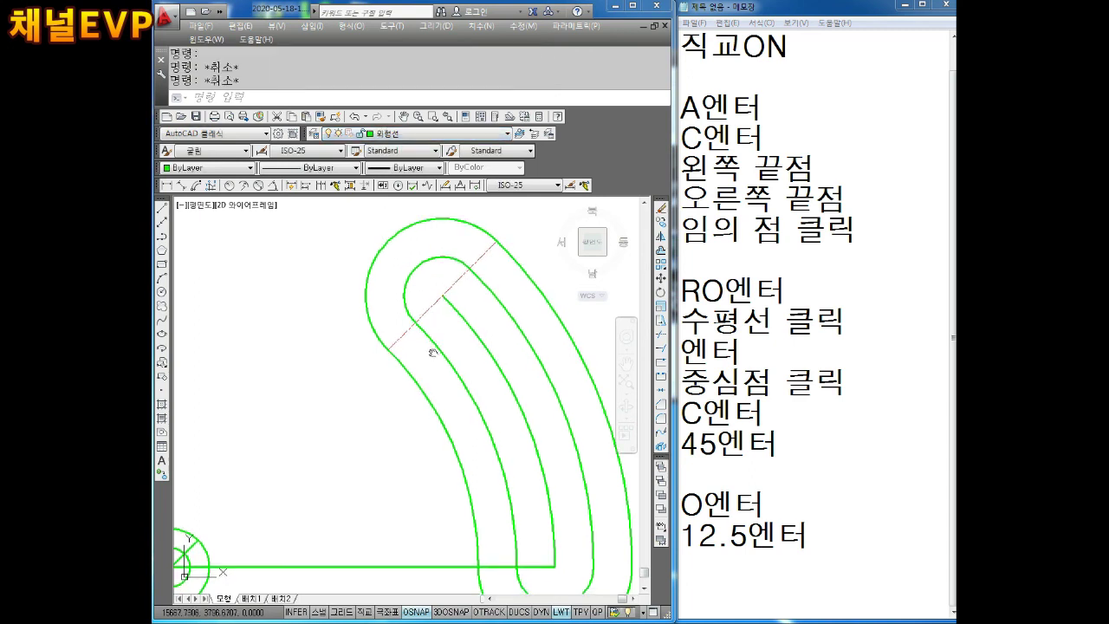
{"action": "middle_click_drag", "start_coordinate": [436, 332], "coordinate": [439, 298]}
{"action": "scroll", "coordinate": [439, 298], "scroll_direction": "down", "scroll_amount": 2}
{"action": "left_click", "coordinate": [396, 376]}
Move the horizontal line onto the centreline layer.
{"action": "left_click", "coordinate": [337, 464]}
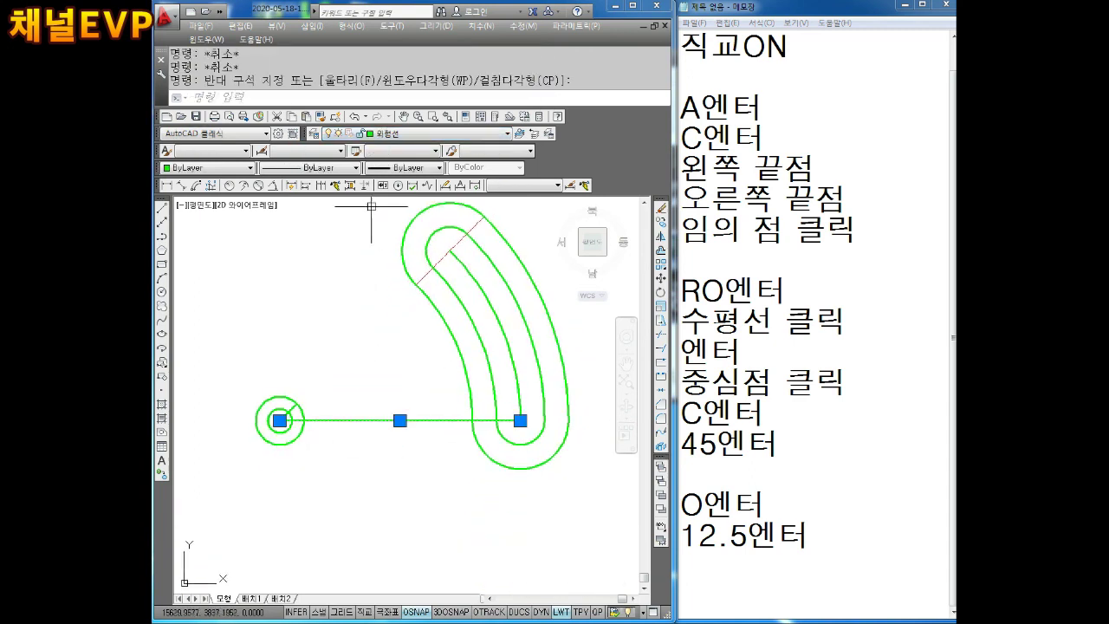
{"action": "left_click", "coordinate": [408, 133]}
{"action": "left_click", "coordinate": [425, 151]}
{"action": "key", "text": "Escape"}
{"action": "key", "text": "Escape"}
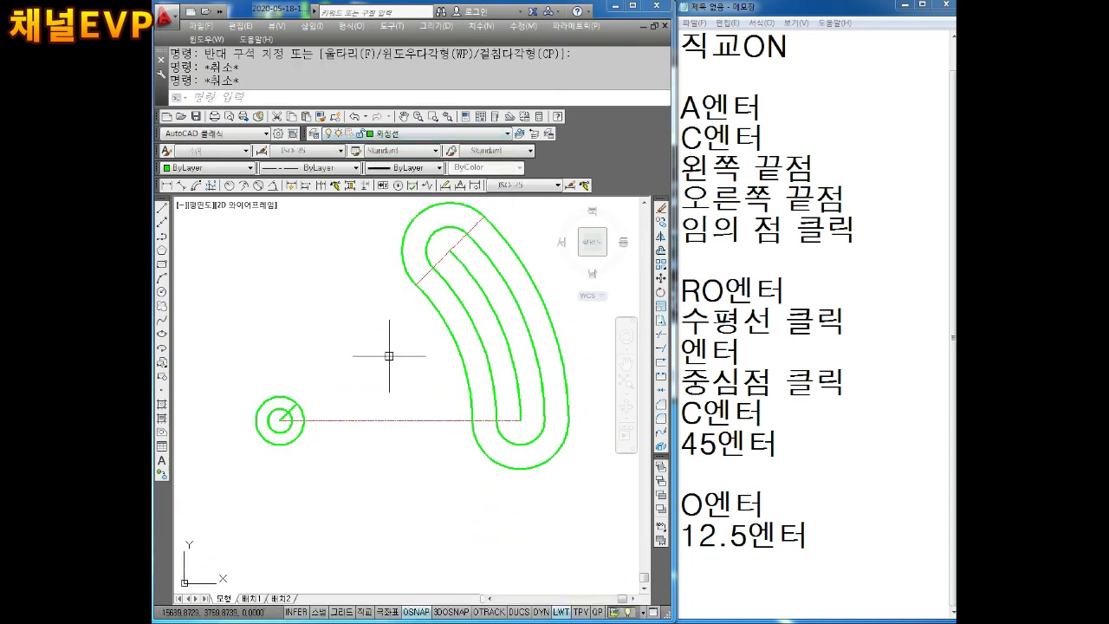
{"action": "mouse_move", "coordinate": [385, 359]}
{"action": "middle_mouse_down"}
{"action": "mouse_move", "coordinate": [424, 344]}
{"action": "mouse_move", "coordinate": [416, 384]}
{"action": "middle_mouse_up"}
{"action": "scroll", "coordinate": [346, 426], "scroll_direction": "up", "scroll_amount": 2}
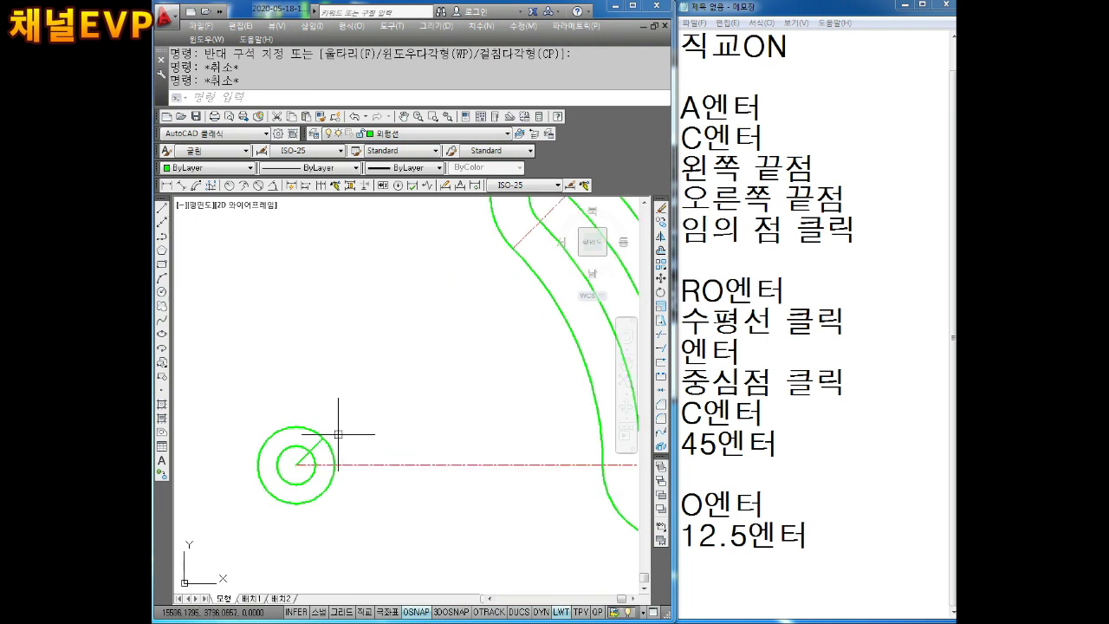
{"action": "key", "text": "Escape"}
{"action": "scroll", "coordinate": [335, 441], "scroll_direction": "up", "scroll_amount": 2}
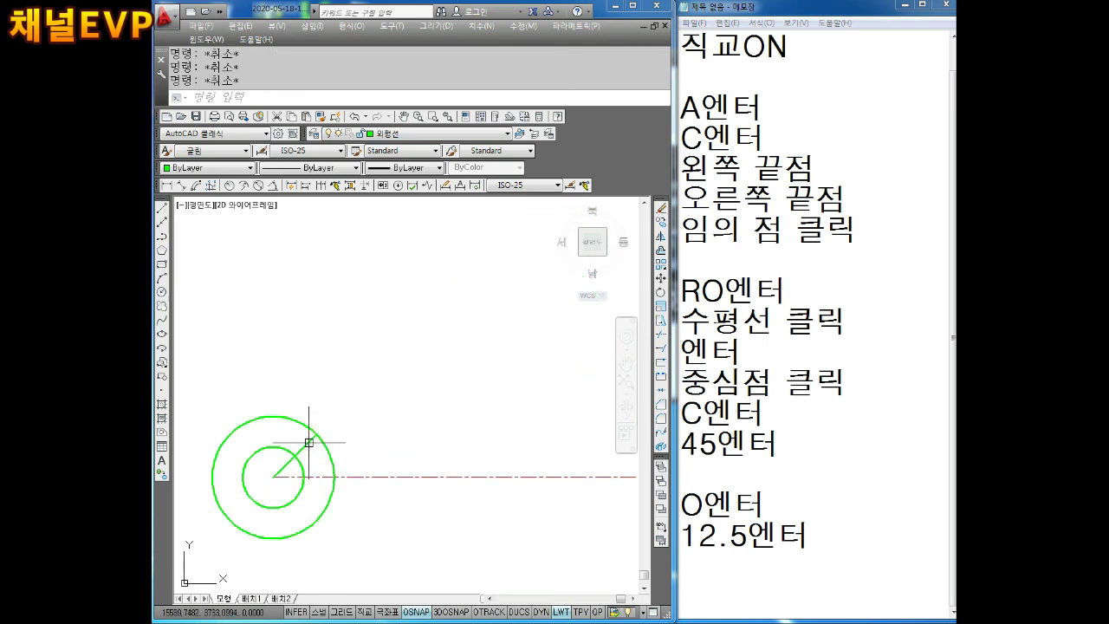
Delete the leftover diagonal line and bring the whole curved slot into view.
{"action": "left_click", "coordinate": [309, 442]}
{"action": "key", "text": "Delete"}
{"action": "scroll", "coordinate": [303, 425], "scroll_direction": "down", "scroll_amount": 2}
{"action": "scroll", "coordinate": [390, 425], "scroll_direction": "down", "scroll_amount": 2}
{"action": "middle_click_drag", "start_coordinate": [421, 416], "coordinate": [418, 372]}
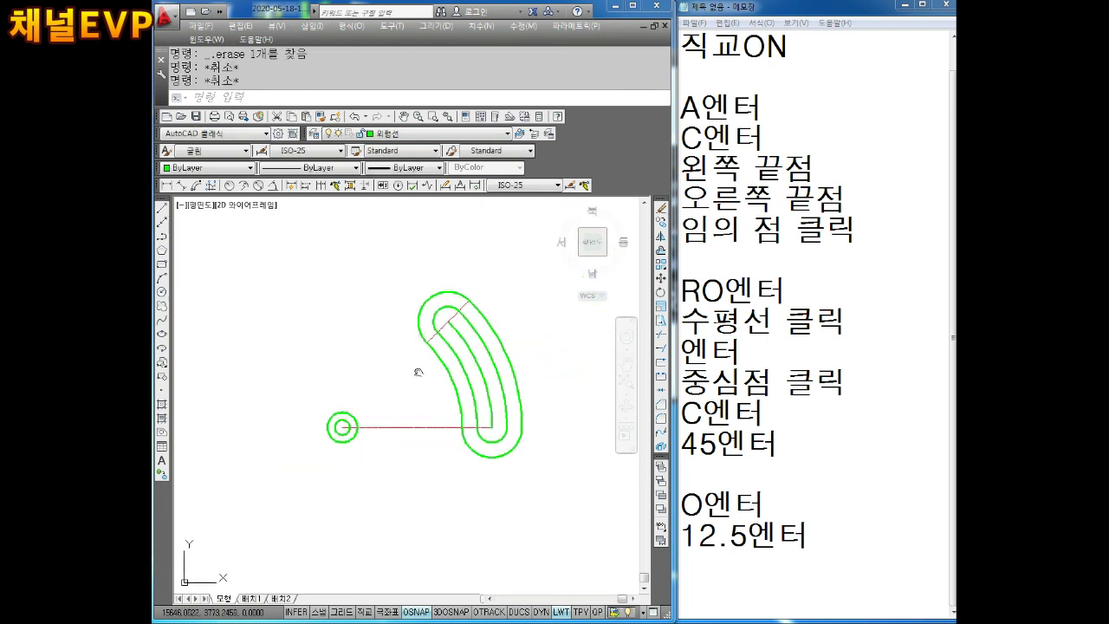
{"action": "scroll", "coordinate": [419, 373], "scroll_direction": "up", "scroll_amount": 2}
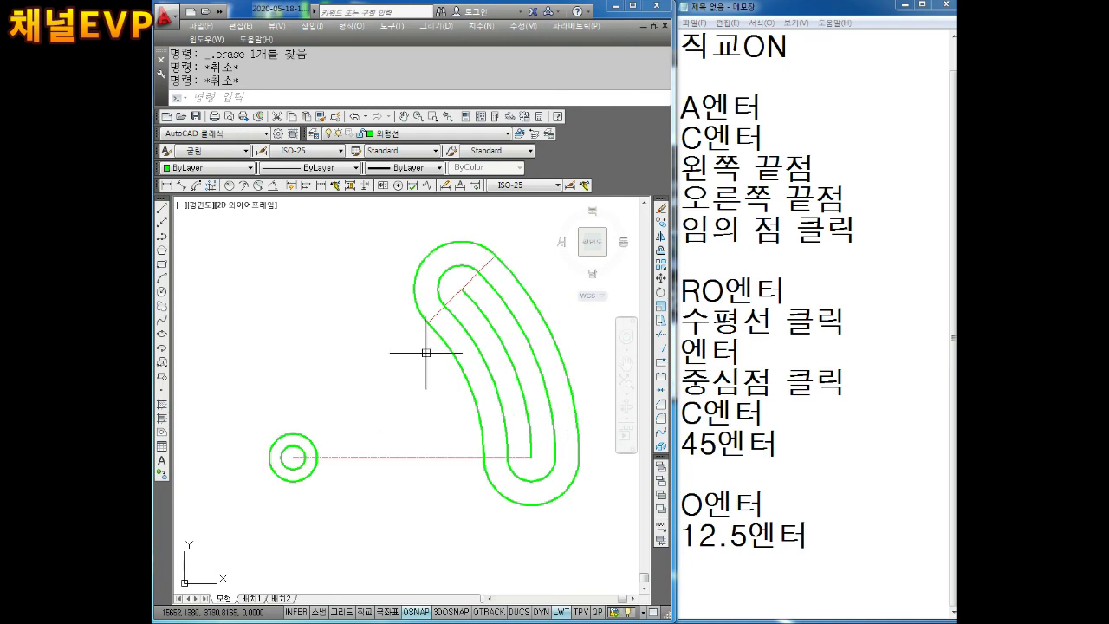
Put the slot's middle arc on the red centreline layer.
{"action": "left_click", "coordinate": [495, 328]}
{"action": "left_click", "coordinate": [390, 133]}
{"action": "left_click", "coordinate": [390, 212]}
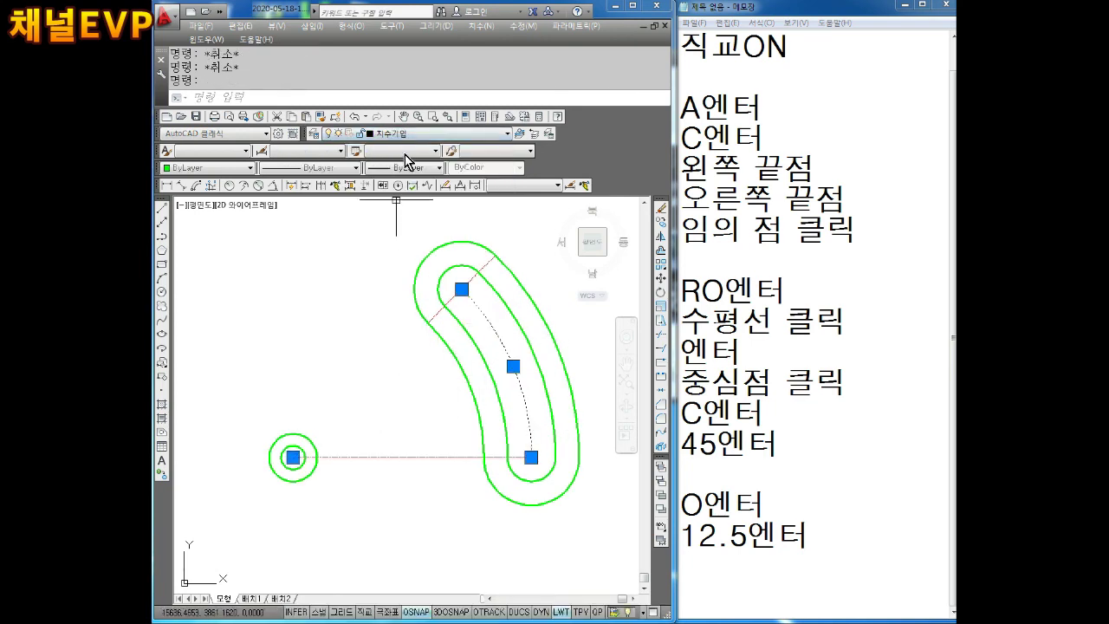
{"action": "left_click", "coordinate": [389, 134]}
{"action": "left_click", "coordinate": [390, 213]}
{"action": "key", "text": "Escape"}
Extend the middle centreline arc to the two boundary lines at the slot's outer edge.
{"action": "type", "text": "ㅍ"}
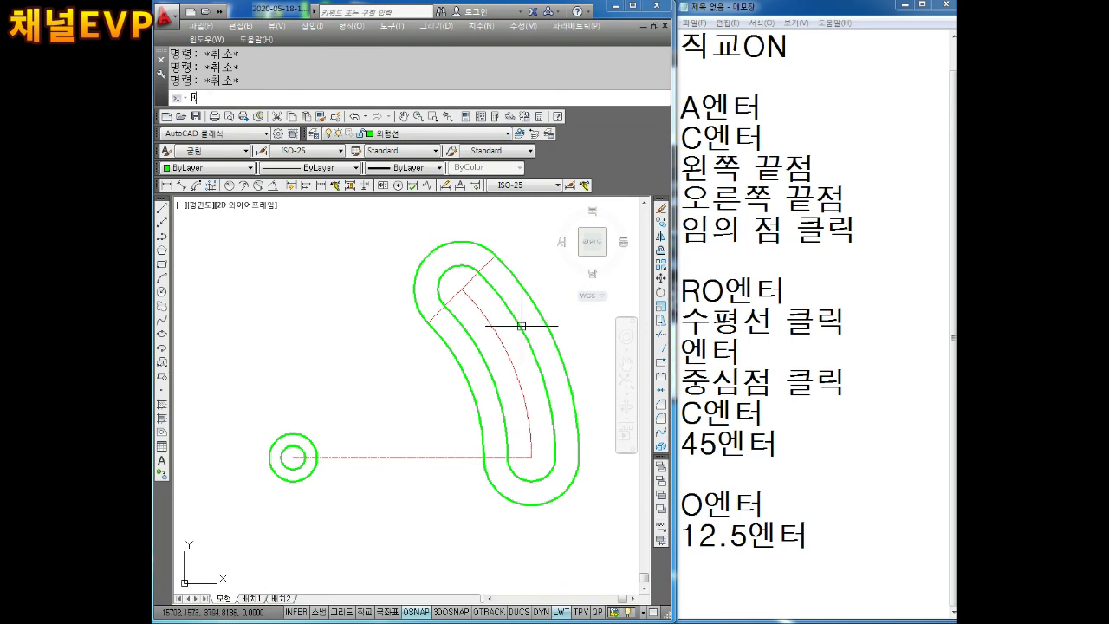
{"action": "key", "text": "Return"}
{"action": "left_click", "coordinate": [538, 441]}
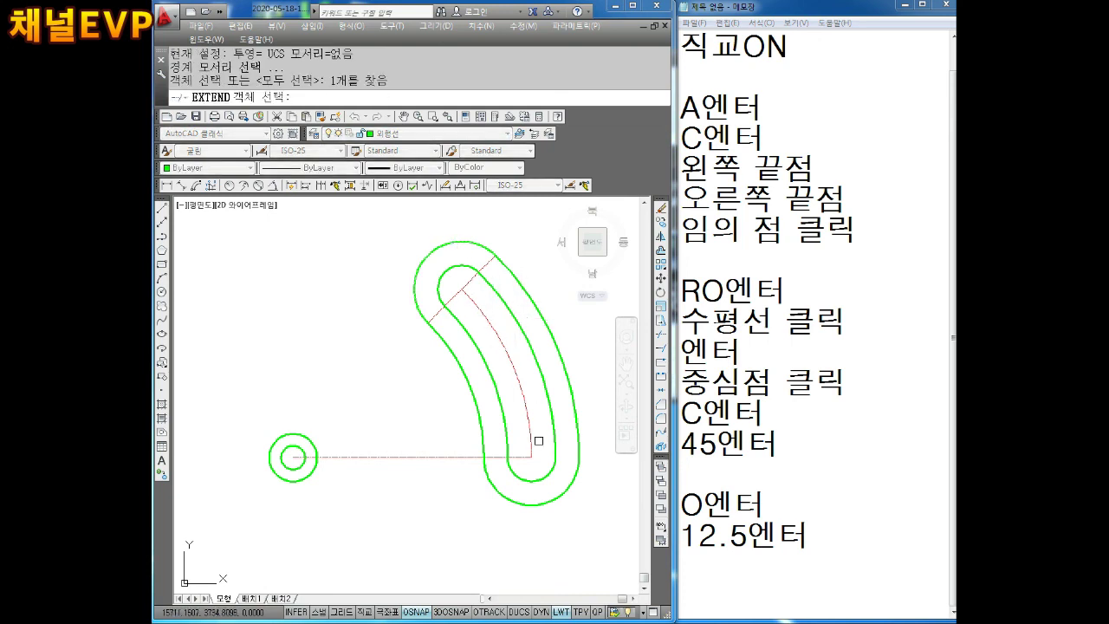
{"action": "left_click", "coordinate": [539, 501]}
{"action": "key", "text": "Return"}
{"action": "left_click", "coordinate": [488, 320]}
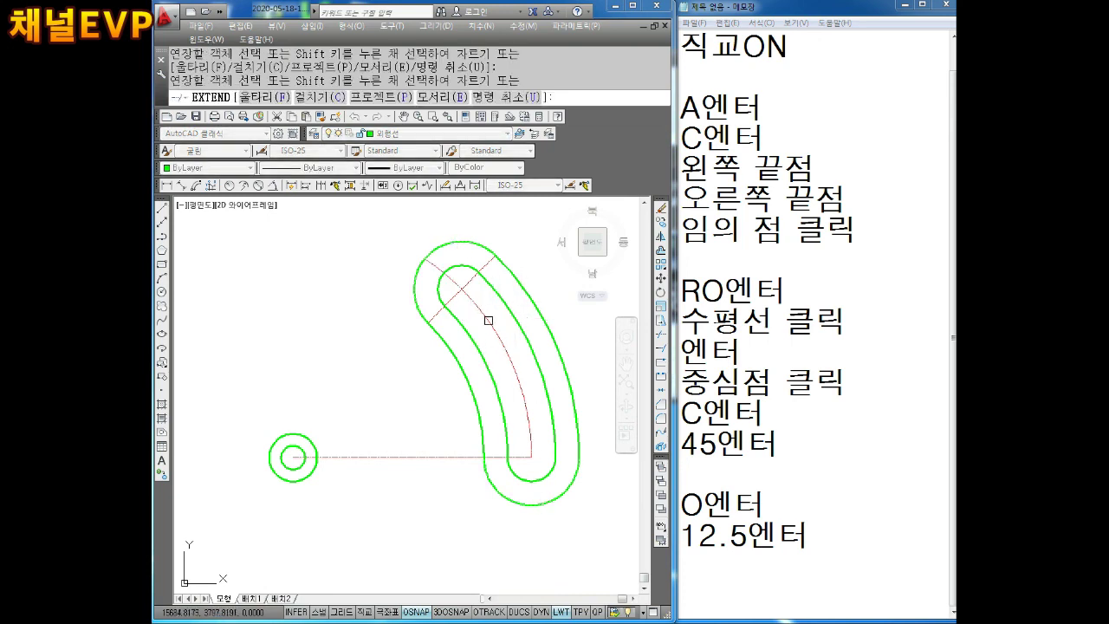
{"action": "left_click", "coordinate": [536, 428]}
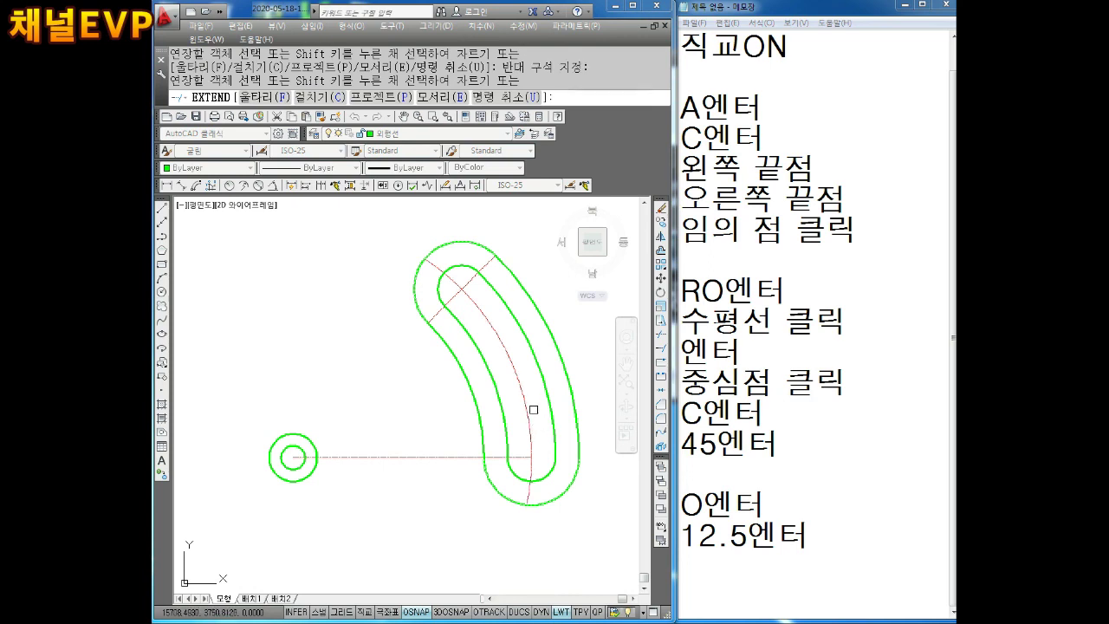
{"action": "key", "text": "Escape"}
{"action": "key", "text": "Escape"}
{"action": "key", "text": "Escape"}
{"action": "key", "text": "Escape"}
Start TRIM, cancel it, and pan the drawing to the right.
{"action": "type", "text": "TR"}
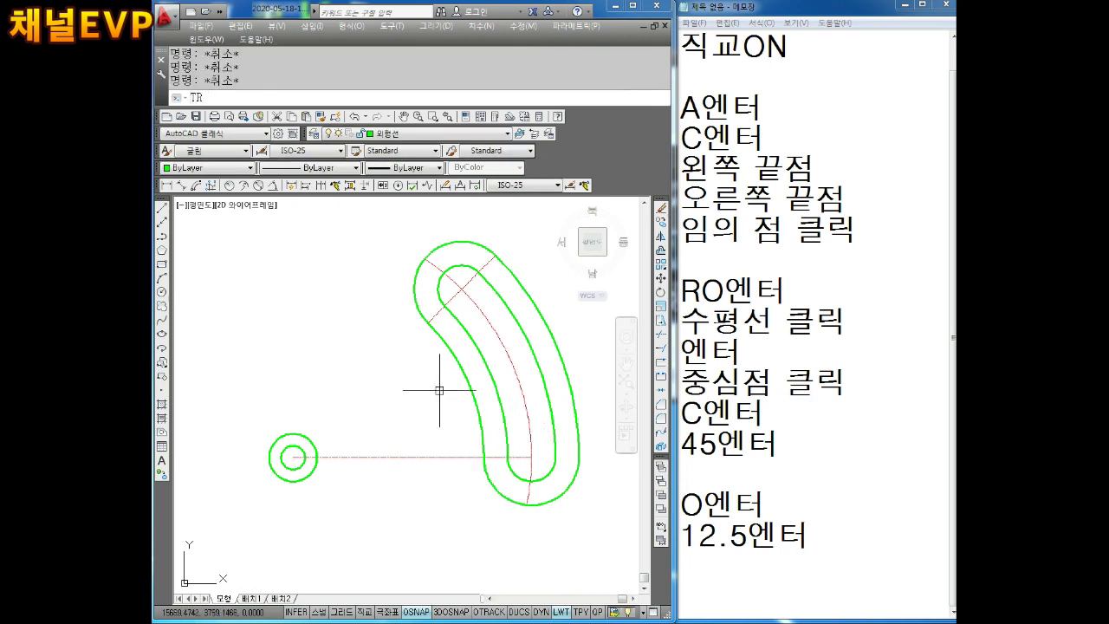
{"action": "key", "text": "Return"}
{"action": "key", "text": "Return"}
{"action": "scroll", "coordinate": [499, 506], "scroll_direction": "up", "scroll_amount": 2}
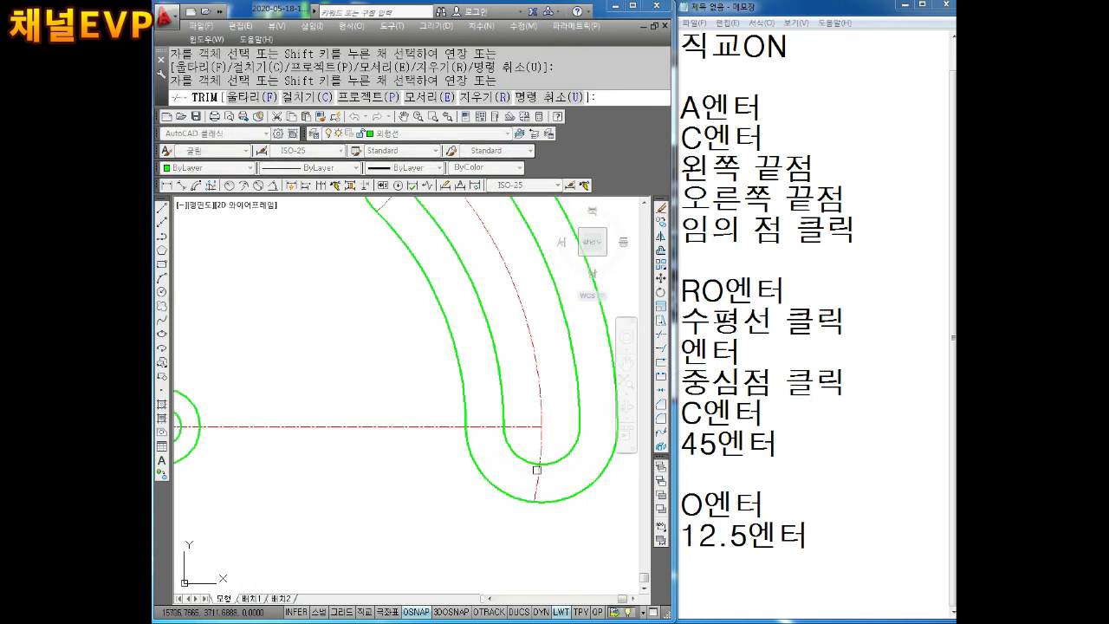
{"action": "key", "text": "Escape"}
{"action": "key", "text": "Escape"}
{"action": "scroll", "coordinate": [528, 484], "scroll_direction": "down", "scroll_amount": 2}
{"action": "scroll", "coordinate": [483, 483], "scroll_direction": "down", "scroll_amount": 1}
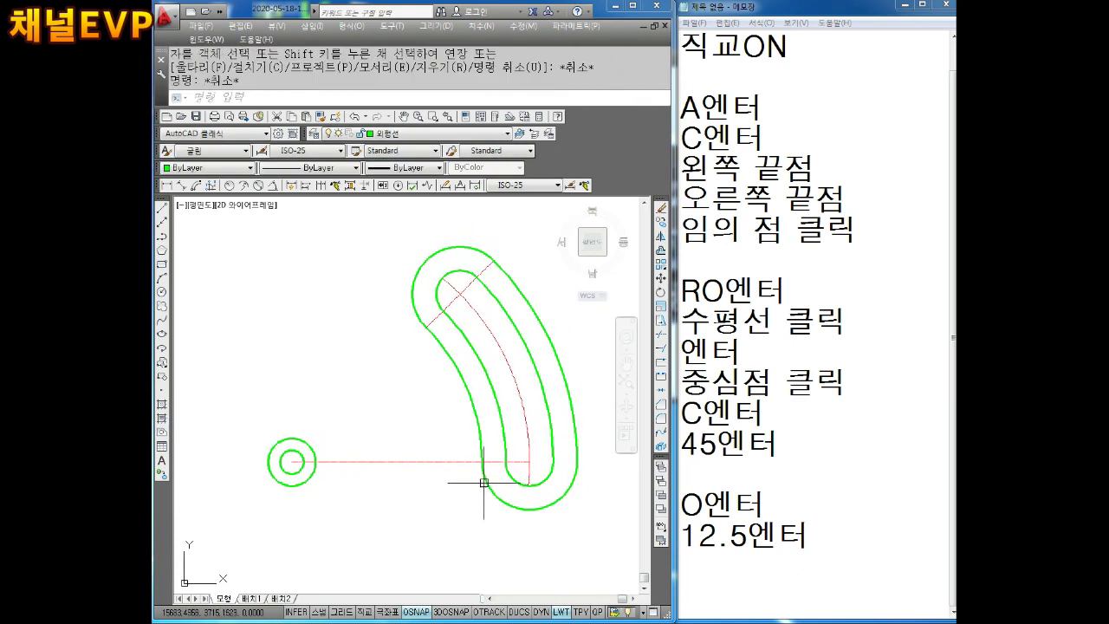
{"action": "middle_click_drag", "start_coordinate": [337, 351], "coordinate": [478, 351]}
Start a tangent-tangent-radius circle with C and the T option.
{"action": "type", "text": "c"}
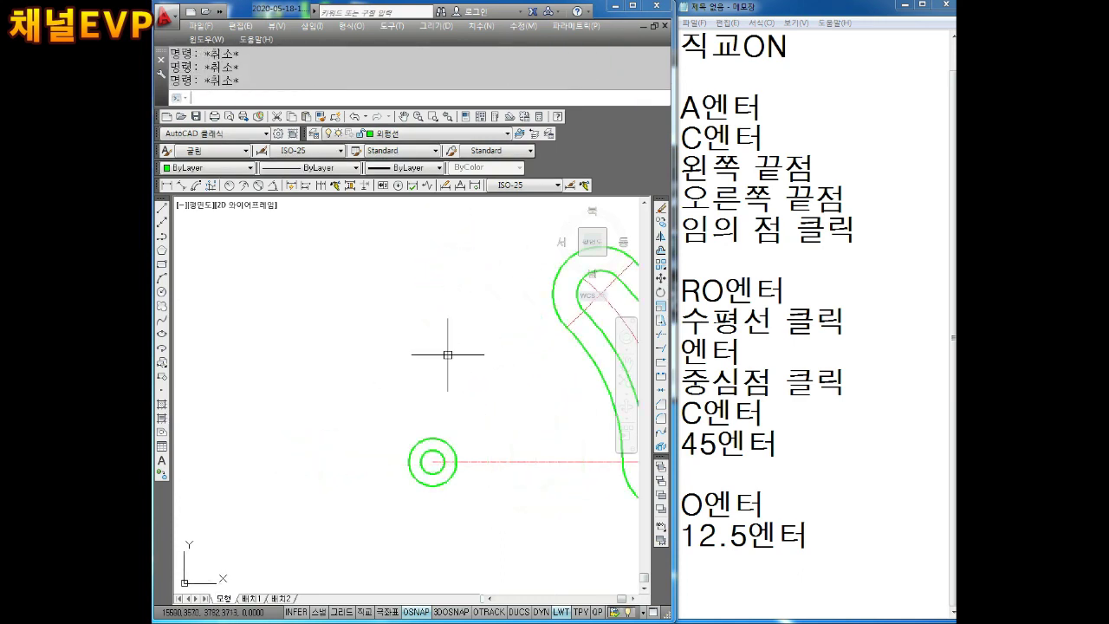
{"action": "key", "text": "Return"}
{"action": "type", "text": "t"}
{"action": "key", "text": "Return"}
Add '엔터' and 'T엔터' lines to the Notepad notes.
{"action": "left_click", "coordinate": [734, 572]}
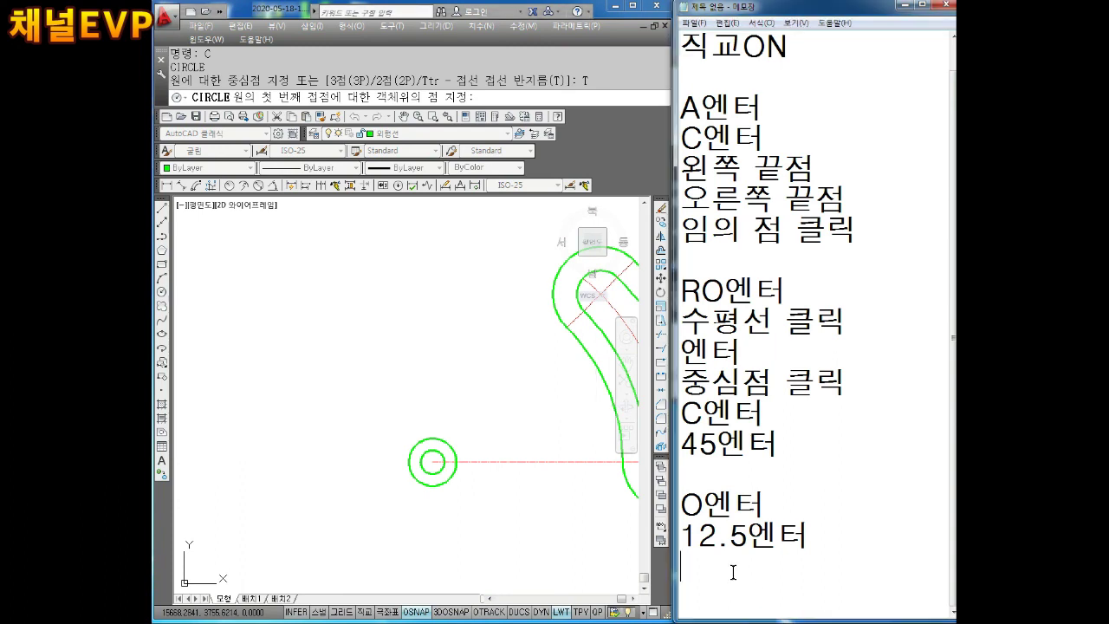
{"action": "type", "text": "ㅊ"}
{"action": "key", "text": "BackSpace"}
{"action": "type", "text": "엔터"}
{"action": "key", "text": "Return"}
{"action": "type", "text": "T엔"}
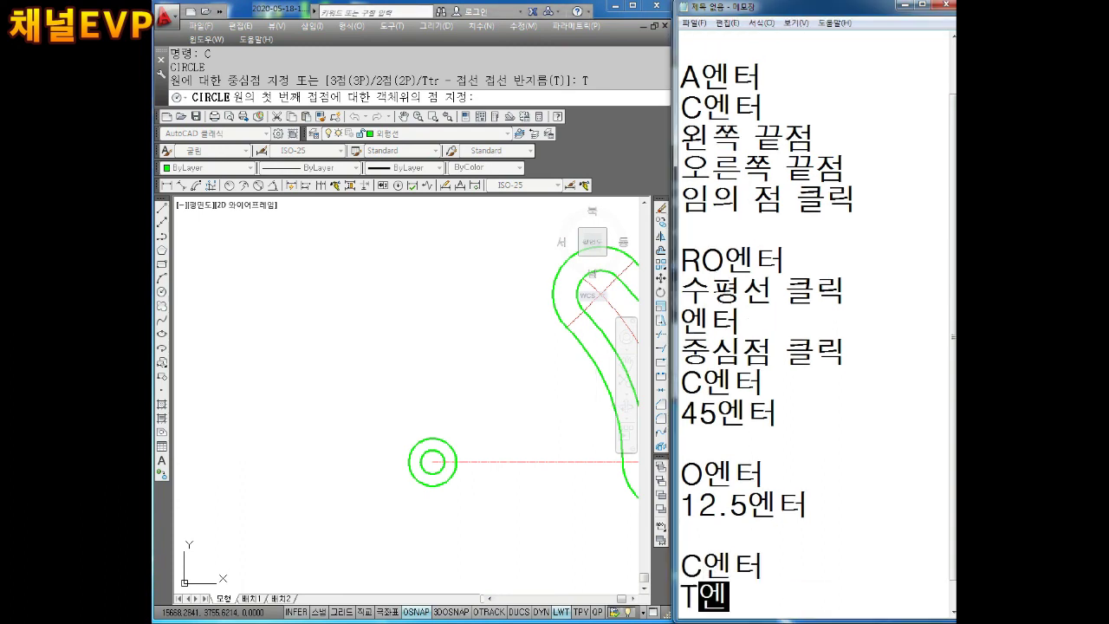
{"action": "type", "text": "터"}
{"action": "key", "text": "Return"}
Draw a radius-125 circle tangent to the pivot's outer circle and the slot's outer outline.
{"action": "middle_click_drag", "start_coordinate": [451, 384], "coordinate": [392, 405]}
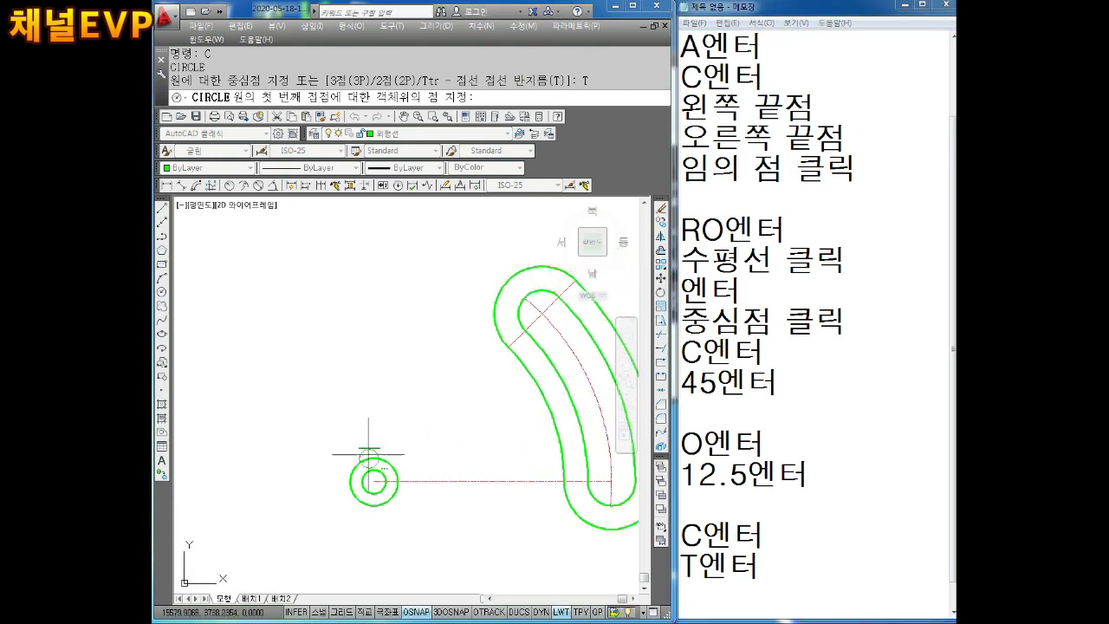
{"action": "left_click", "coordinate": [362, 461]}
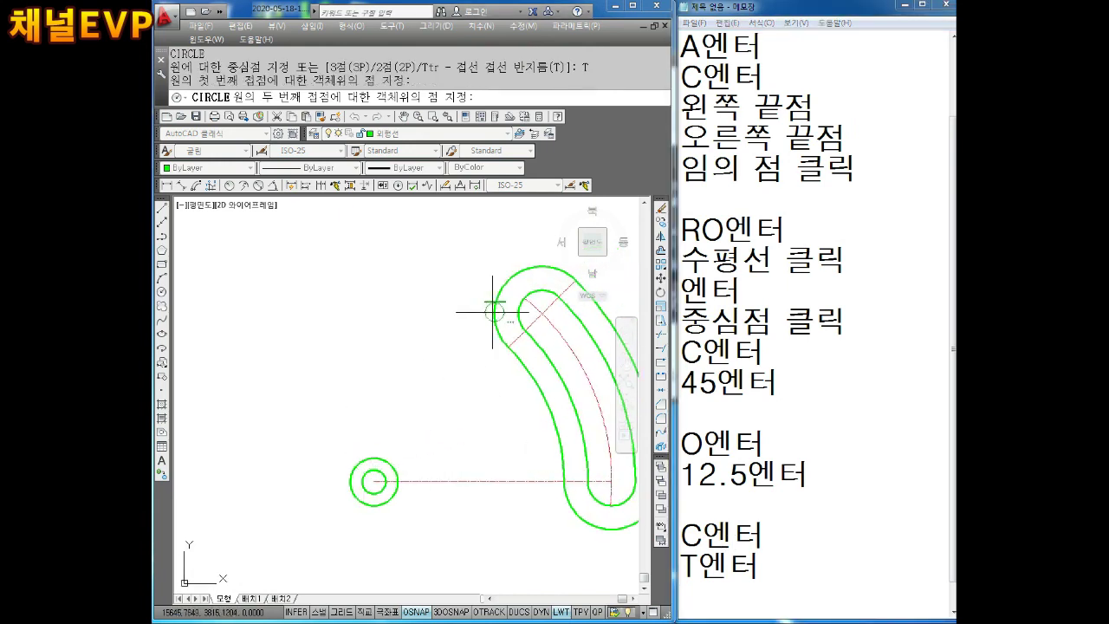
{"action": "left_click", "coordinate": [495, 314]}
{"action": "key", "text": "Return"}
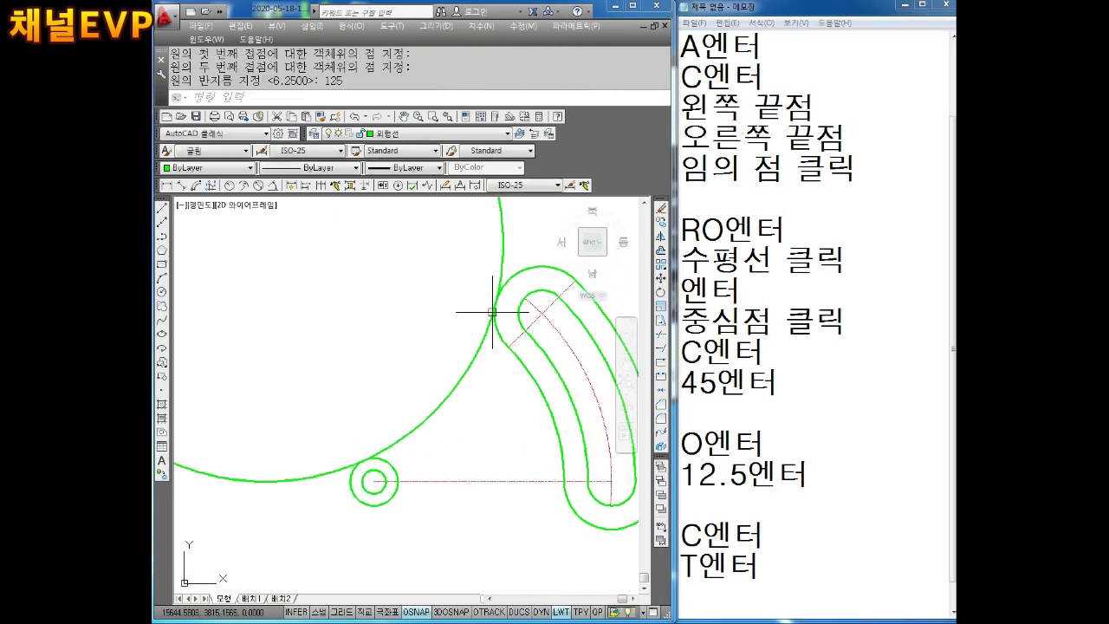
{"action": "scroll", "coordinate": [446, 384], "scroll_direction": "down", "scroll_amount": 2}
{"action": "key", "text": "Escape"}
{"action": "key", "text": "Escape"}
{"action": "middle_click_drag", "start_coordinate": [446, 384], "coordinate": [438, 344]}
Add 'R개의 접점', 'R엔터' and '엔터' to the notes, then start TRIM in the drawing.
{"action": "left_click", "coordinate": [727, 596]}
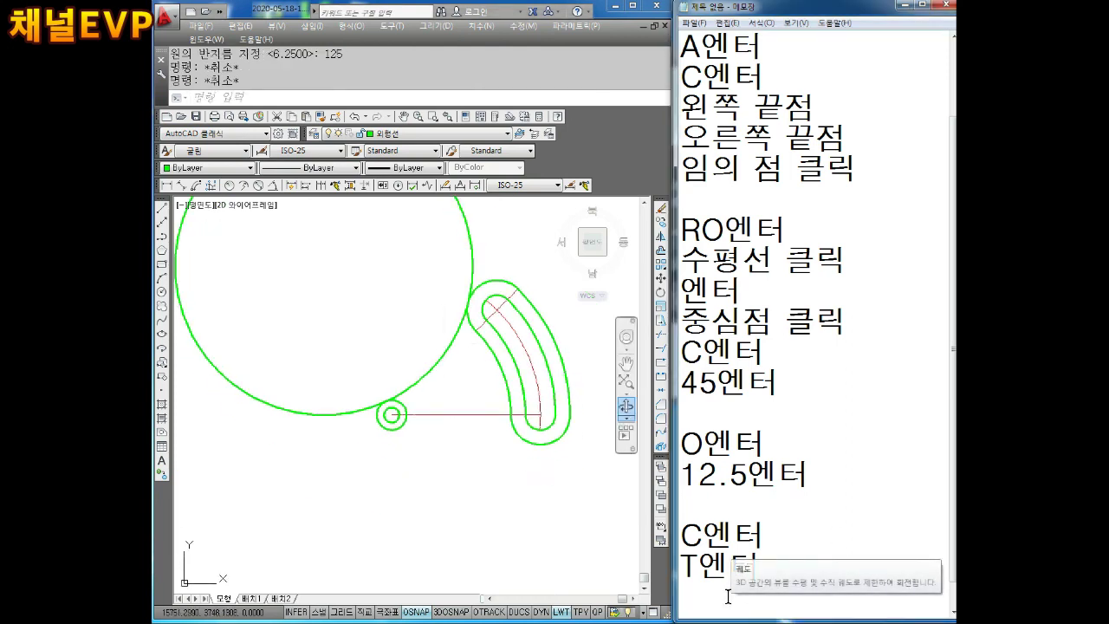
{"action": "type", "text": "R"}
{"action": "type", "text": "개의"}
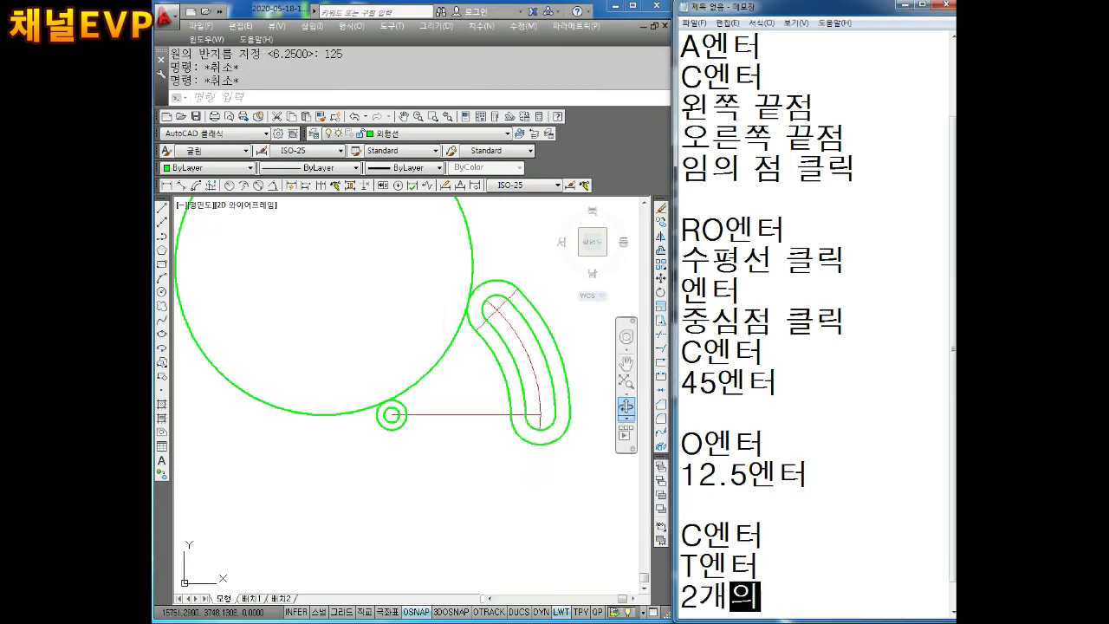
{"action": "type", "text": " 접점"}
{"action": "key", "text": "Return"}
{"action": "type", "text": "R"}
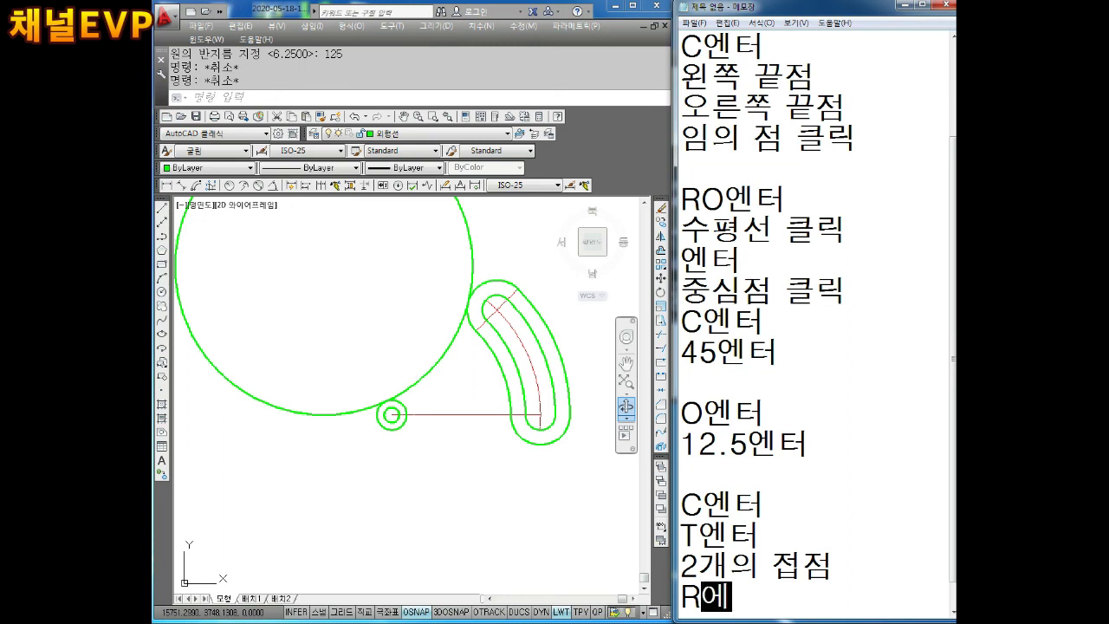
{"action": "type", "text": "엔"}
{"action": "type", "text": "터"}
{"action": "key", "text": "Return"}
{"action": "type", "text": "125ㅇ"}
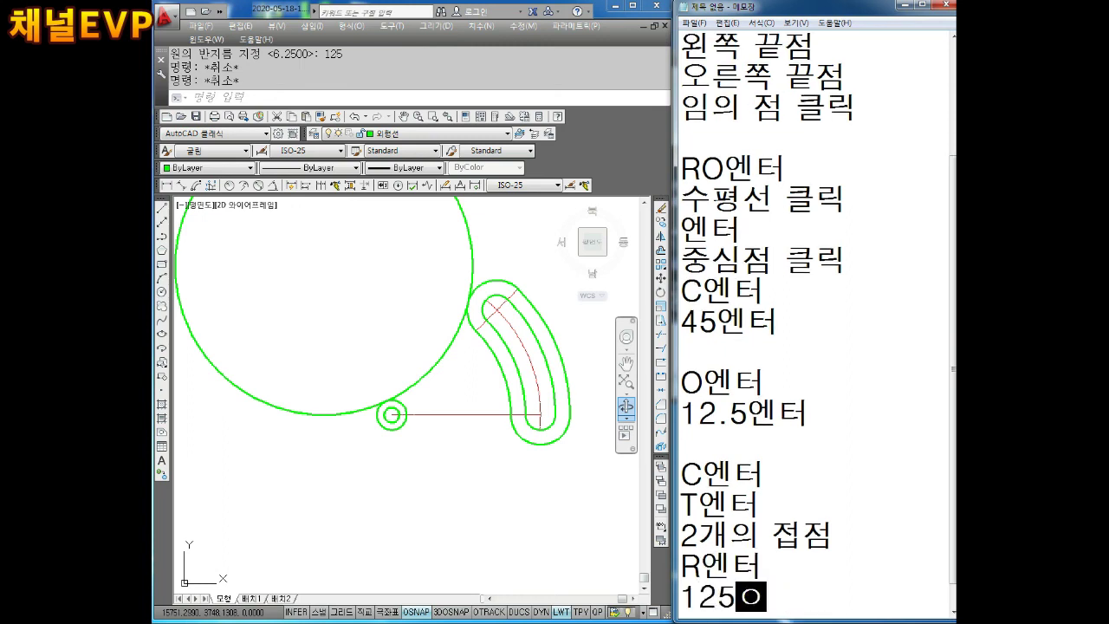
{"action": "type", "text": "엔터"}
{"action": "key", "text": "Return"}
{"action": "left_click", "coordinate": [321, 372]}
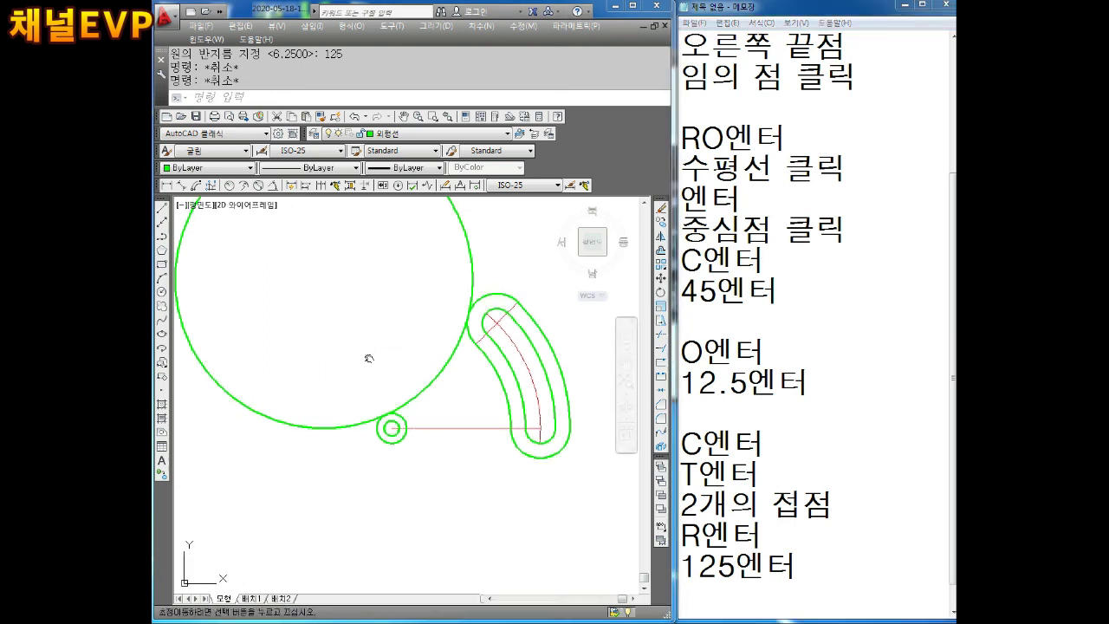
{"action": "key", "text": "Tab"}
{"action": "type", "text": "TR"}
{"action": "key", "text": "Return"}
{"action": "key", "text": "Return"}
Trim the R125 circle down to a tangent arc and zoom into the pivot.
{"action": "left_click", "coordinate": [347, 427]}
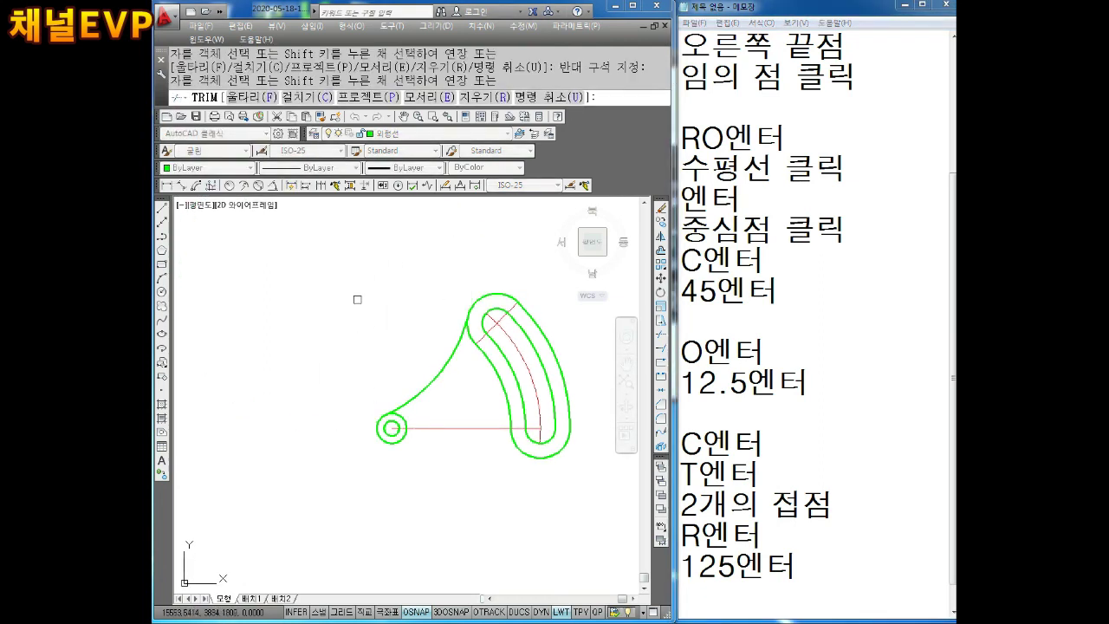
{"action": "key", "text": "Escape"}
{"action": "scroll", "coordinate": [436, 384], "scroll_direction": "up", "scroll_amount": 2}
{"action": "scroll", "coordinate": [408, 417], "scroll_direction": "up", "scroll_amount": 1}
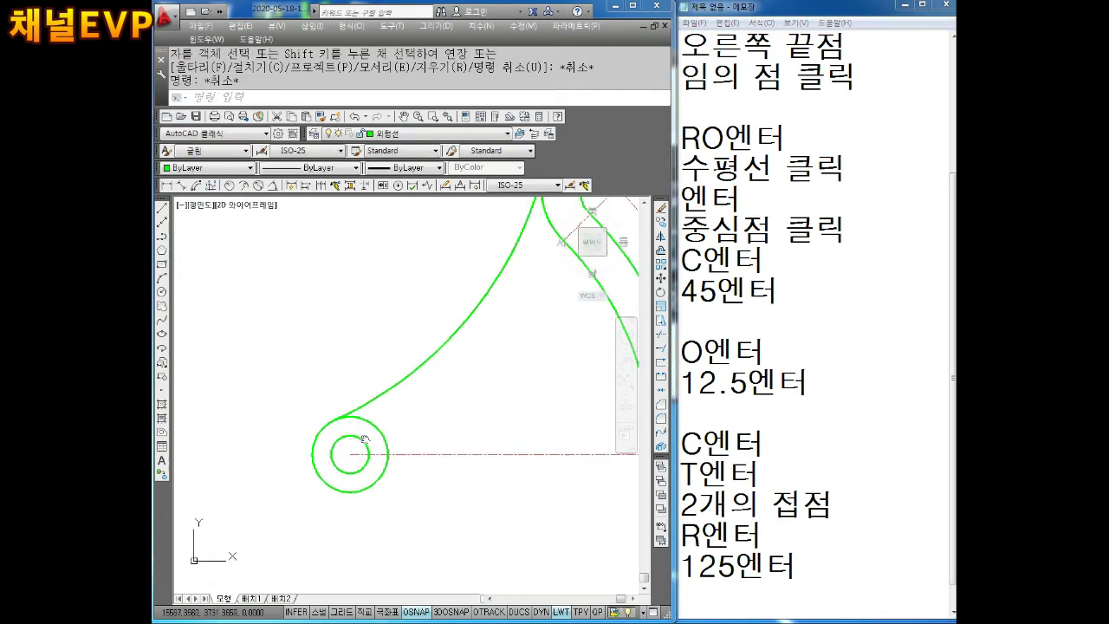
{"action": "scroll", "coordinate": [375, 423], "scroll_direction": "up", "scroll_amount": 1}
{"action": "scroll", "coordinate": [368, 446], "scroll_direction": "up", "scroll_amount": 1}
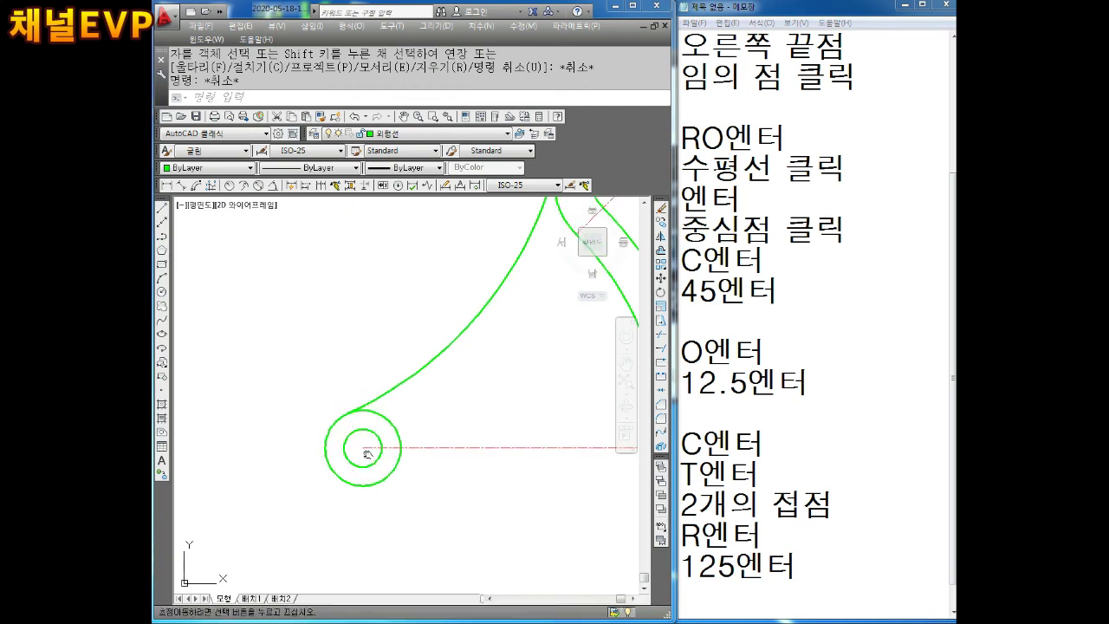
{"action": "scroll", "coordinate": [361, 429], "scroll_direction": "up", "scroll_amount": 1}
{"action": "scroll", "coordinate": [355, 395], "scroll_direction": "up", "scroll_amount": 1}
{"action": "scroll", "coordinate": [338, 395], "scroll_direction": "up", "scroll_amount": 1}
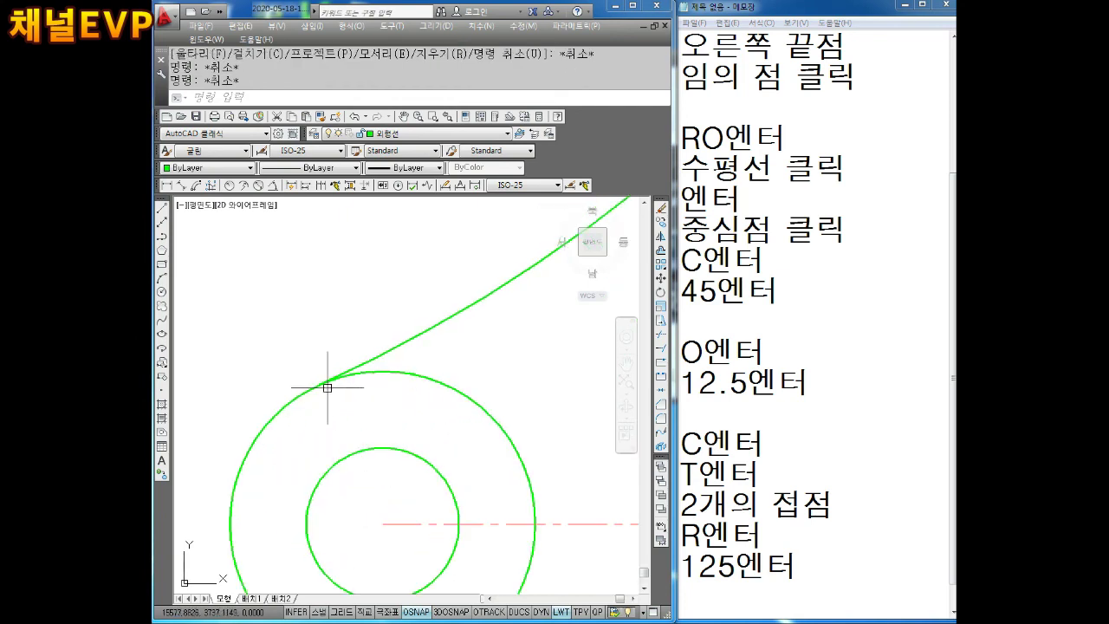
Draw a line from the arc's tangent point on the outer circle to the pivot centre.
{"action": "type", "text": "l"}
{"action": "key", "text": "Return"}
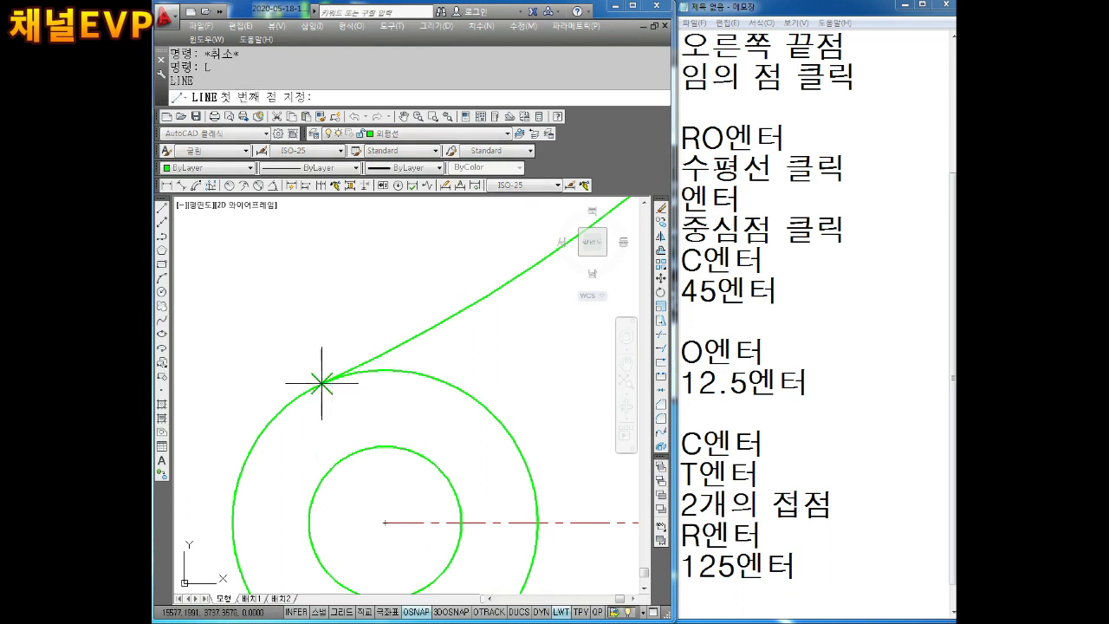
{"action": "key", "text": "Escape"}
{"action": "key", "text": "Escape"}
{"action": "type", "text": "l"}
{"action": "key", "text": "Return"}
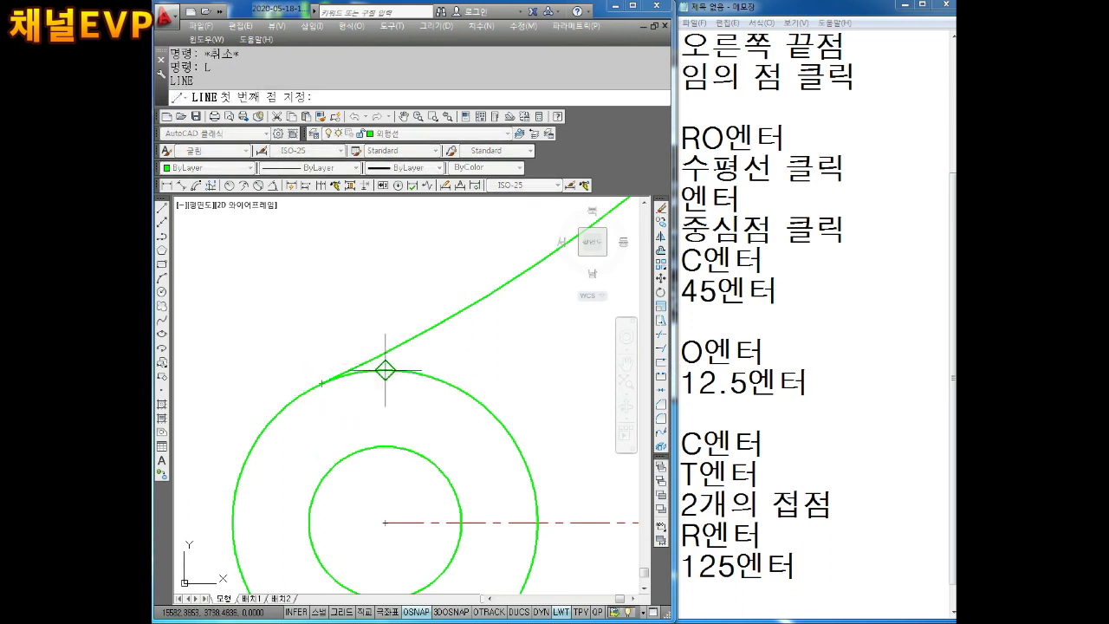
{"action": "left_click", "coordinate": [323, 381]}
{"action": "middle_click_drag", "start_coordinate": [364, 508], "coordinate": [358, 401]}
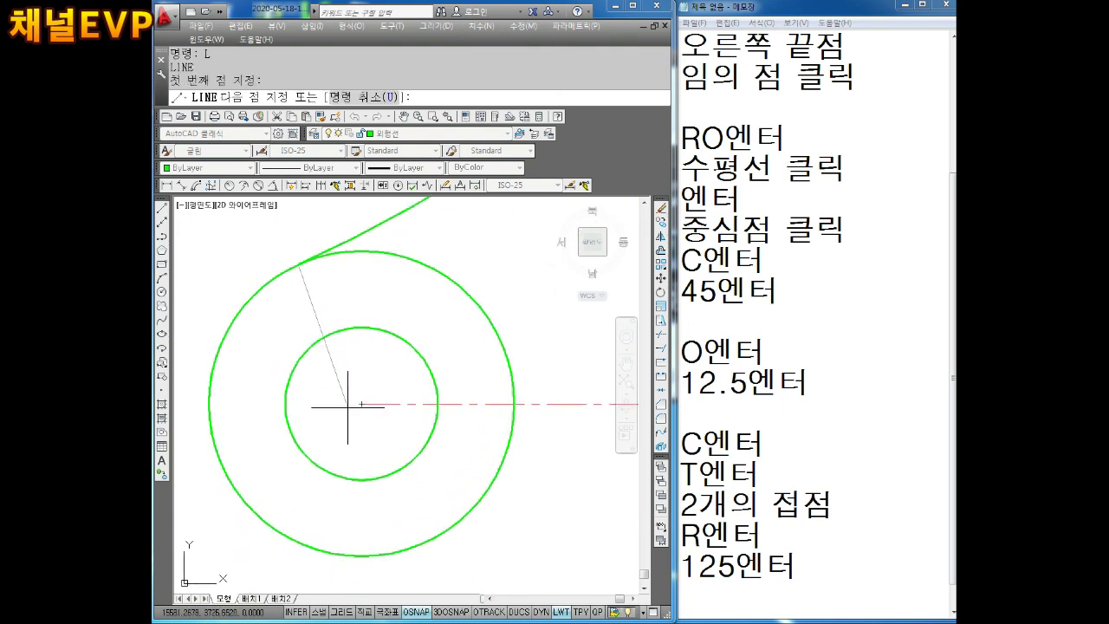
{"action": "left_click", "coordinate": [362, 404]}
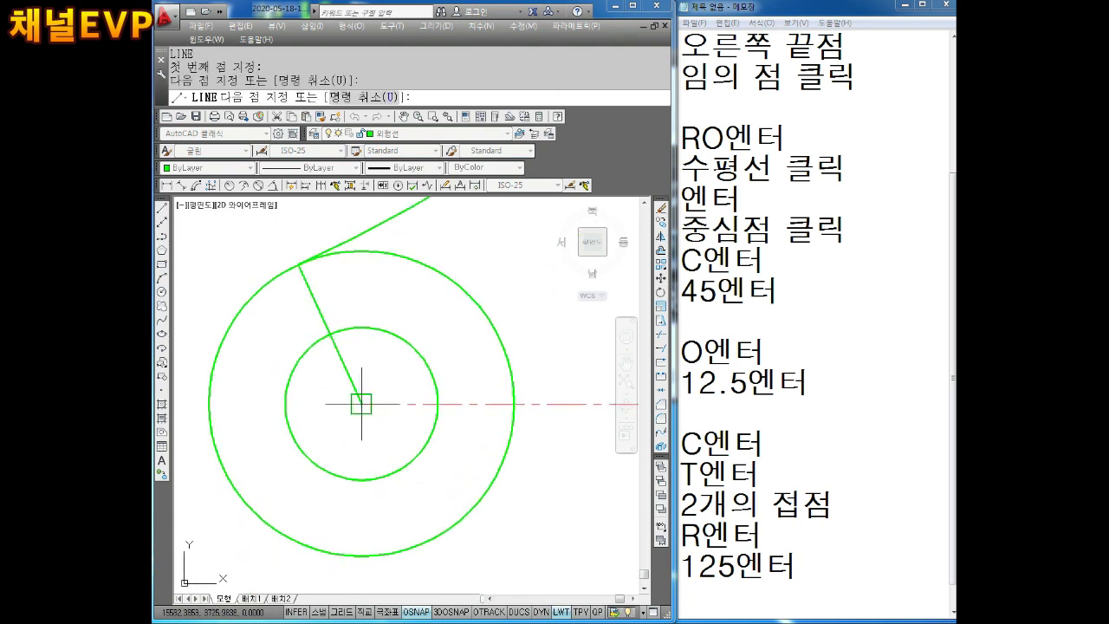
{"action": "middle_click_drag", "start_coordinate": [361, 401], "coordinate": [377, 440]}
{"action": "key", "text": "Escape"}
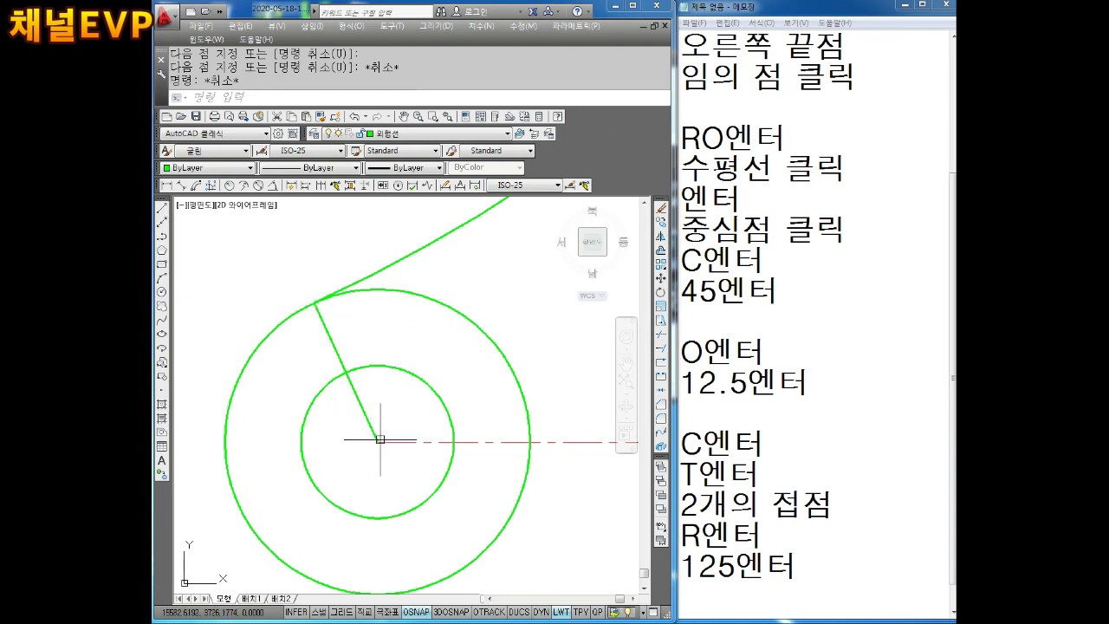
Window-select the new line to check it, then deselect.
{"action": "left_click", "coordinate": [379, 439]}
{"action": "left_click", "coordinate": [298, 351]}
{"action": "key", "text": "Escape"}
{"action": "key", "text": "Escape"}
{"action": "type", "text": "EX"}
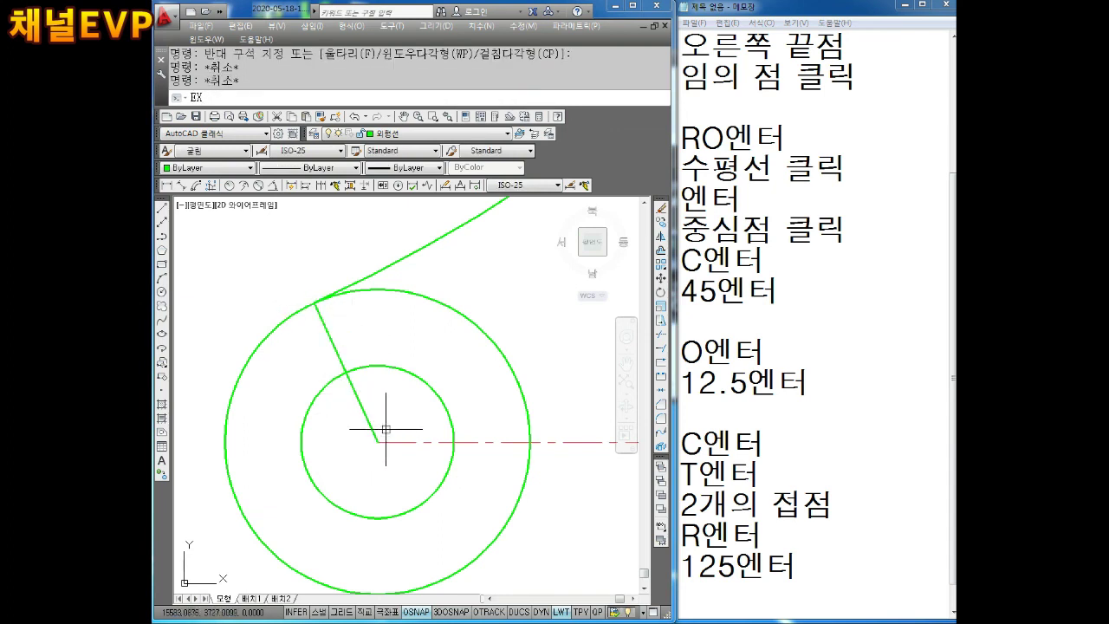
Extend the line through the pivot centre to the opposite side of the outer circle.
{"action": "key", "text": "Return"}
{"action": "left_click", "coordinate": [464, 561]}
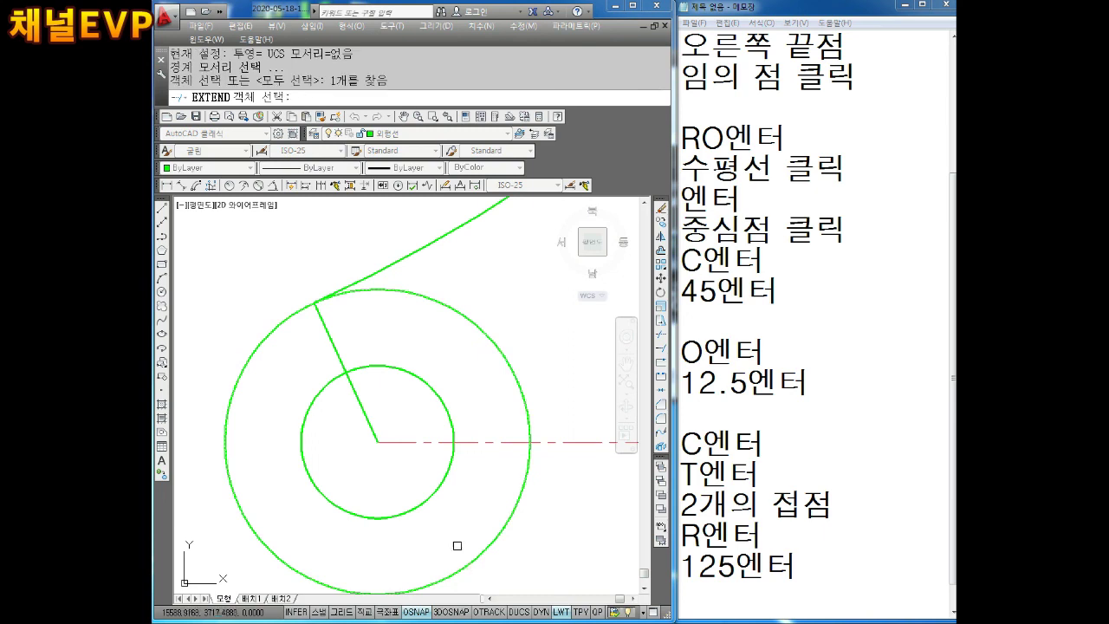
{"action": "key", "text": "Return"}
{"action": "left_click", "coordinate": [369, 425]}
{"action": "middle_click_drag", "start_coordinate": [384, 439], "coordinate": [370, 409]}
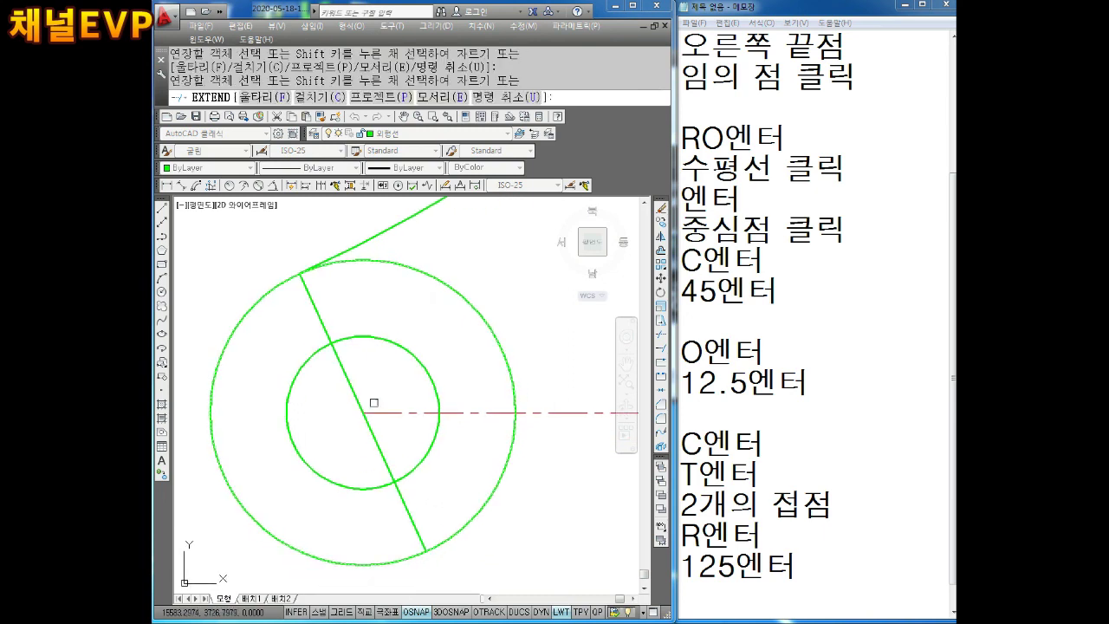
{"action": "key", "text": "Escape"}
{"action": "key", "text": "Escape"}
{"action": "middle_click_drag", "start_coordinate": [368, 467], "coordinate": [377, 513]}
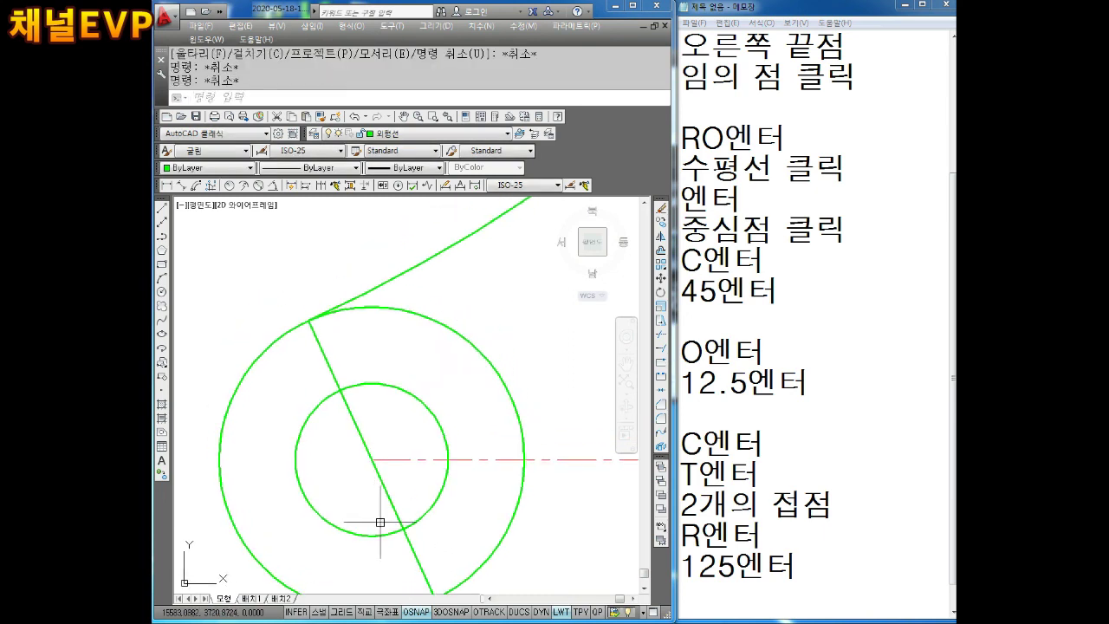
{"action": "key", "text": "Escape"}
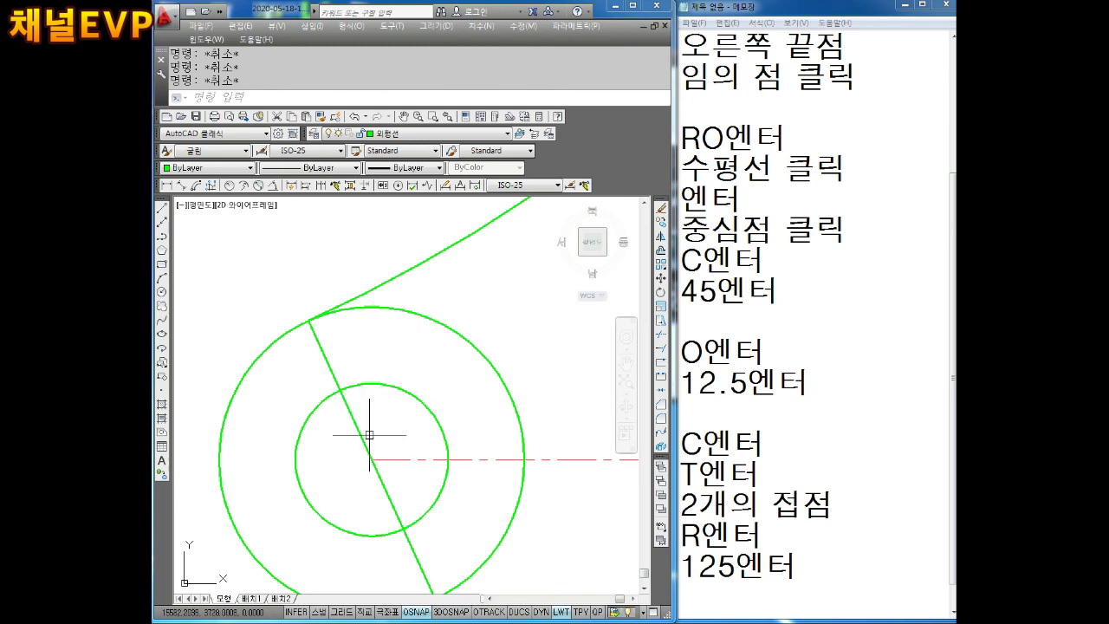
Select the diagonal line crossing the two pivot circles.
{"action": "left_click", "coordinate": [315, 321]}
{"action": "left_click", "coordinate": [302, 347]}
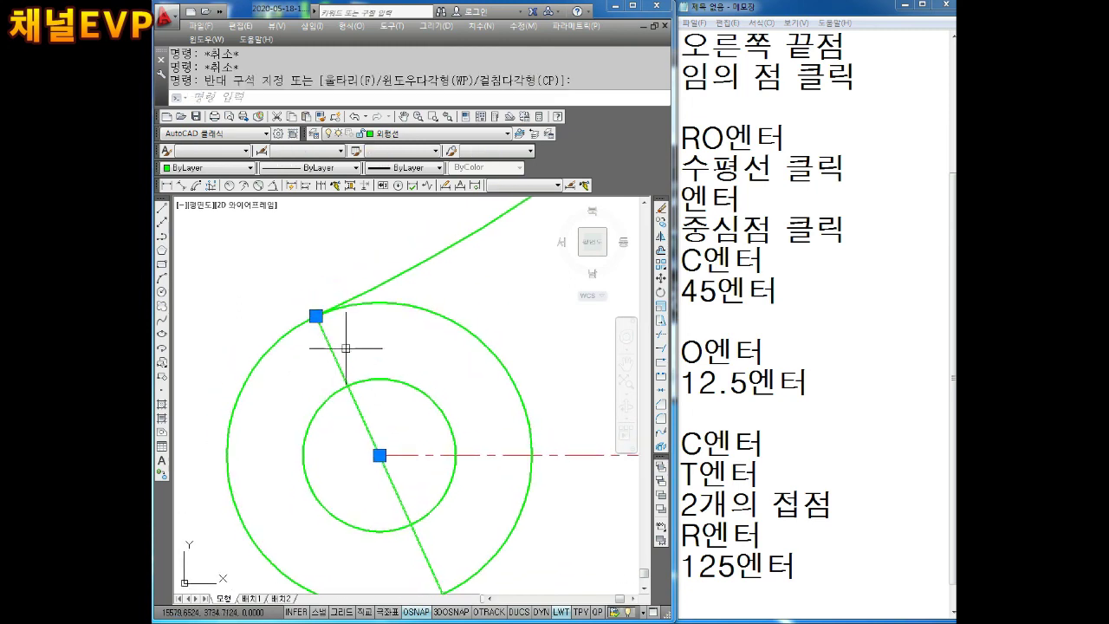
{"action": "key", "text": "Escape"}
{"action": "key", "text": "Escape"}
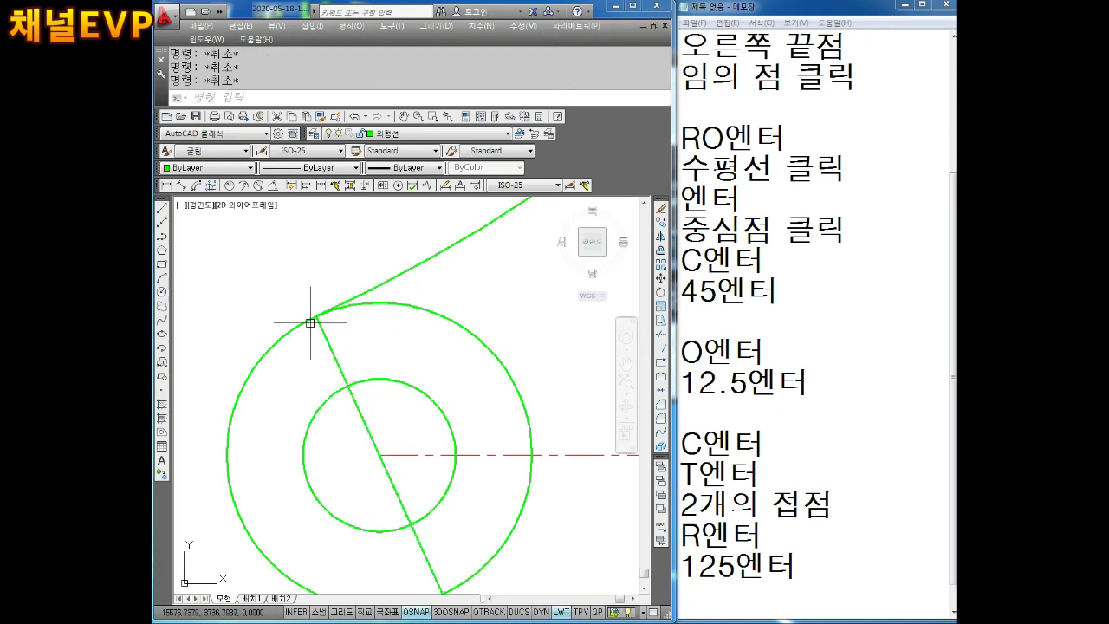
{"action": "middle_click_drag", "start_coordinate": [331, 381], "coordinate": [308, 351]}
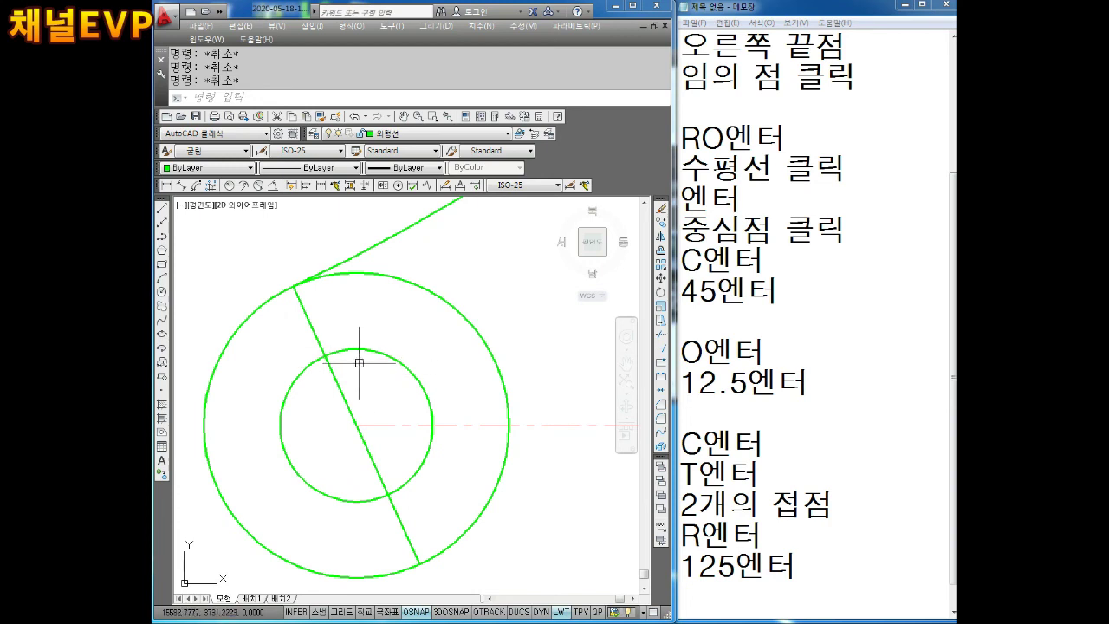
{"action": "left_click", "coordinate": [348, 411]}
{"action": "key", "text": "Escape"}
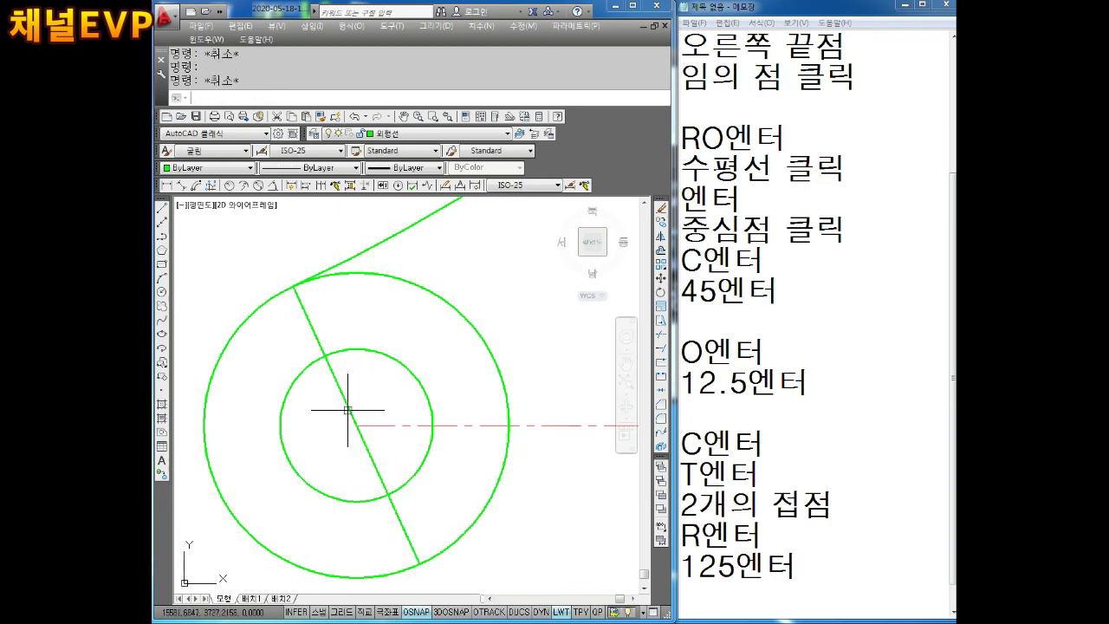
{"action": "scroll", "coordinate": [360, 440], "scroll_direction": "down", "scroll_amount": 2}
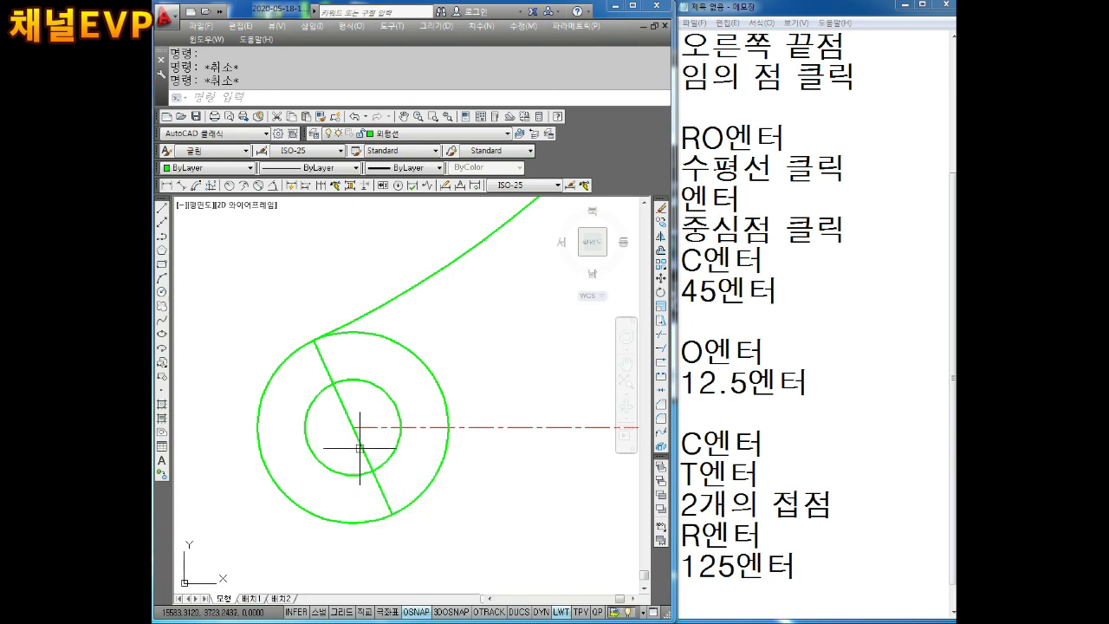
{"action": "middle_click_drag", "start_coordinate": [396, 493], "coordinate": [389, 459]}
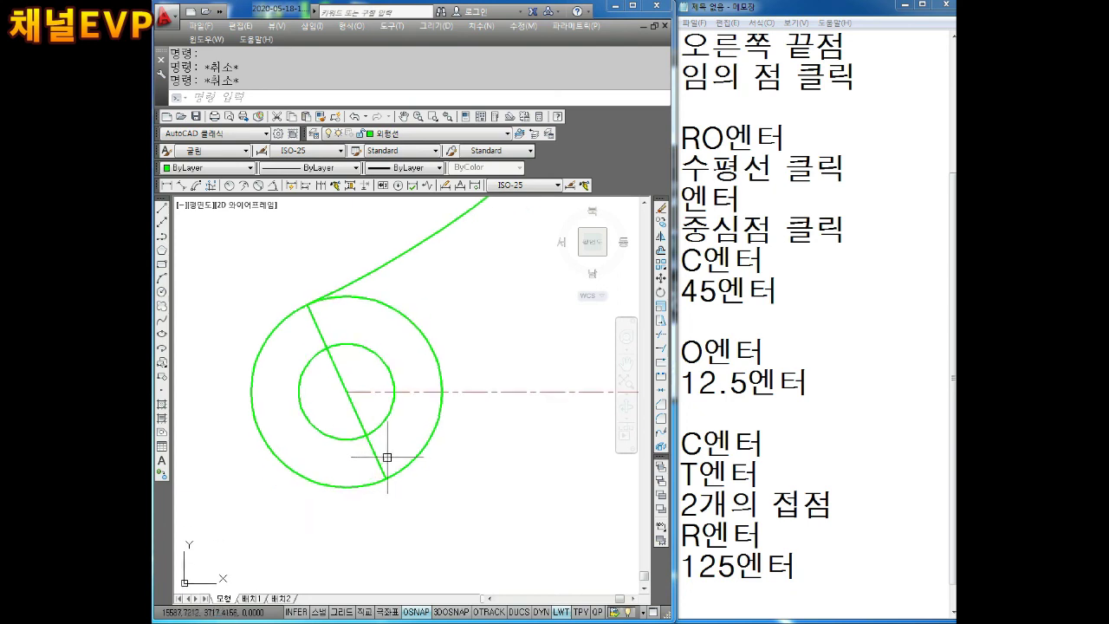
{"action": "left_click", "coordinate": [381, 468]}
{"action": "left_click", "coordinate": [295, 201]}
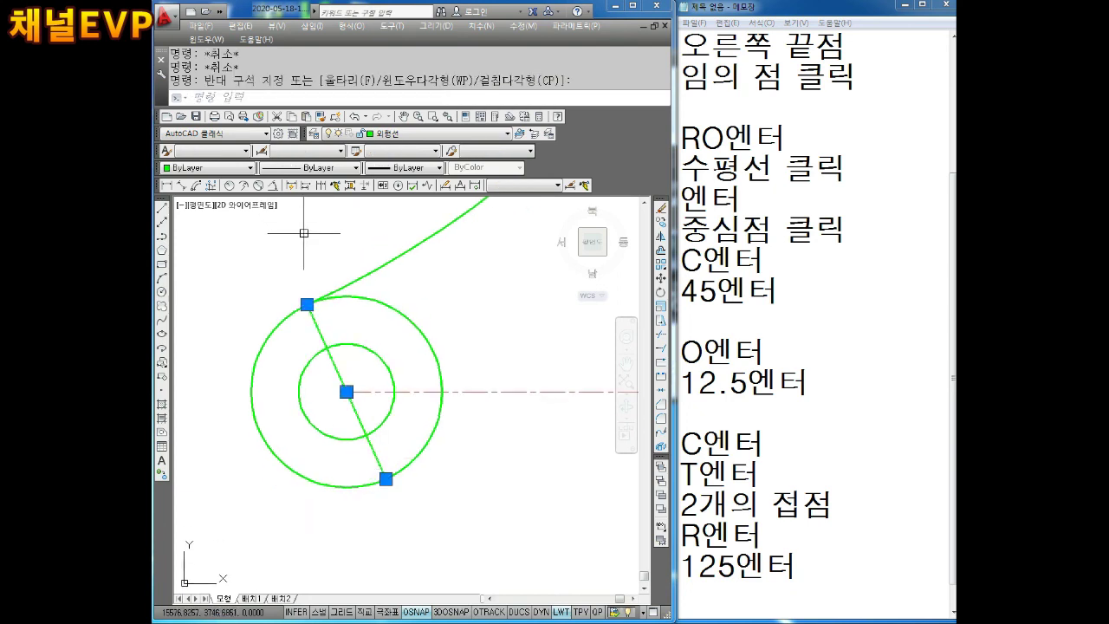
Change the diagonal pivot line's colour to 파란색 (blue) and reselect it to confirm.
{"action": "left_click", "coordinate": [217, 164]}
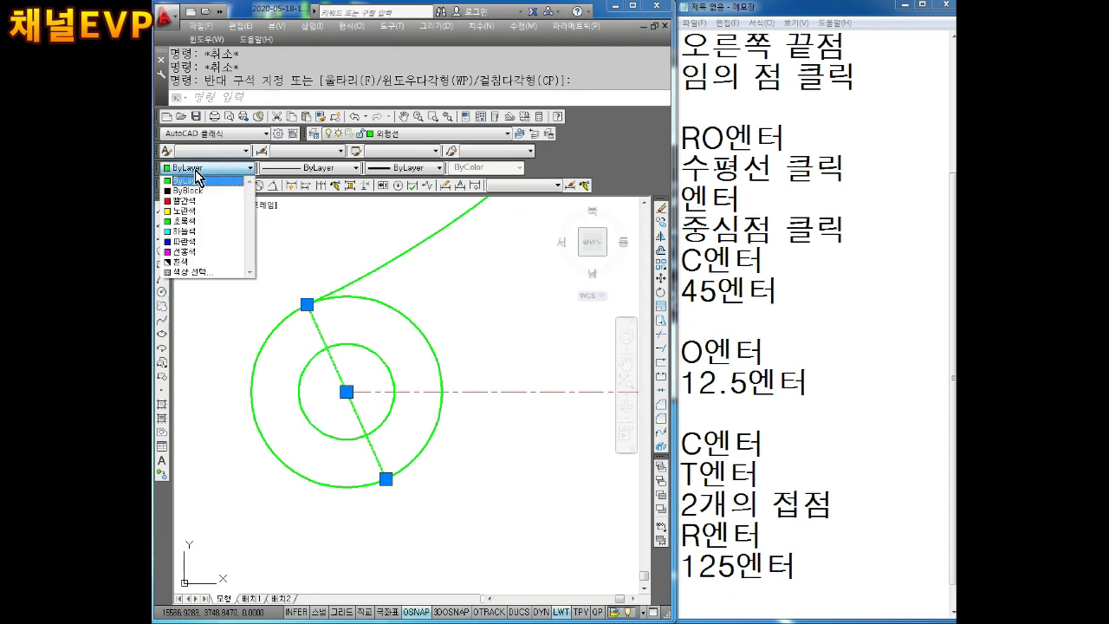
{"action": "left_click", "coordinate": [187, 241]}
{"action": "key", "text": "Escape"}
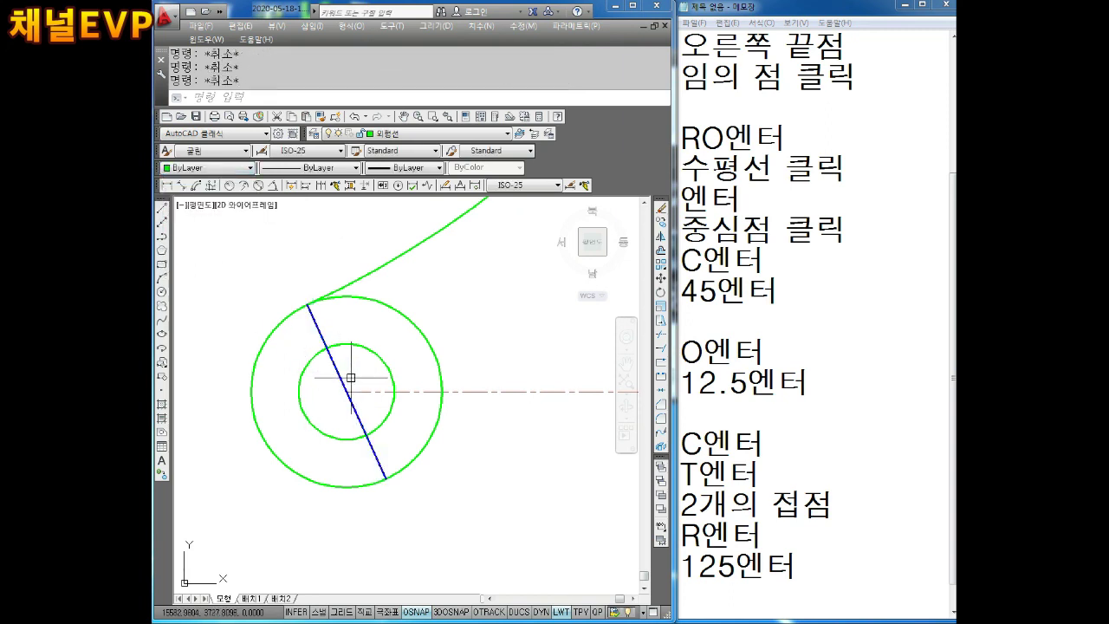
{"action": "left_click", "coordinate": [336, 365]}
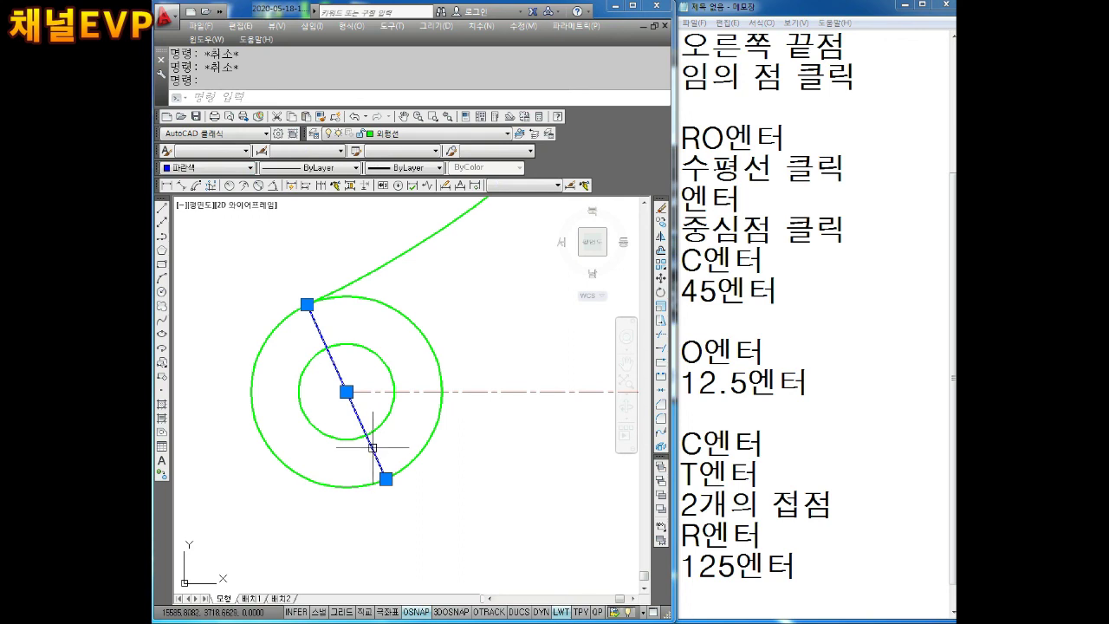
{"action": "key", "text": "Escape"}
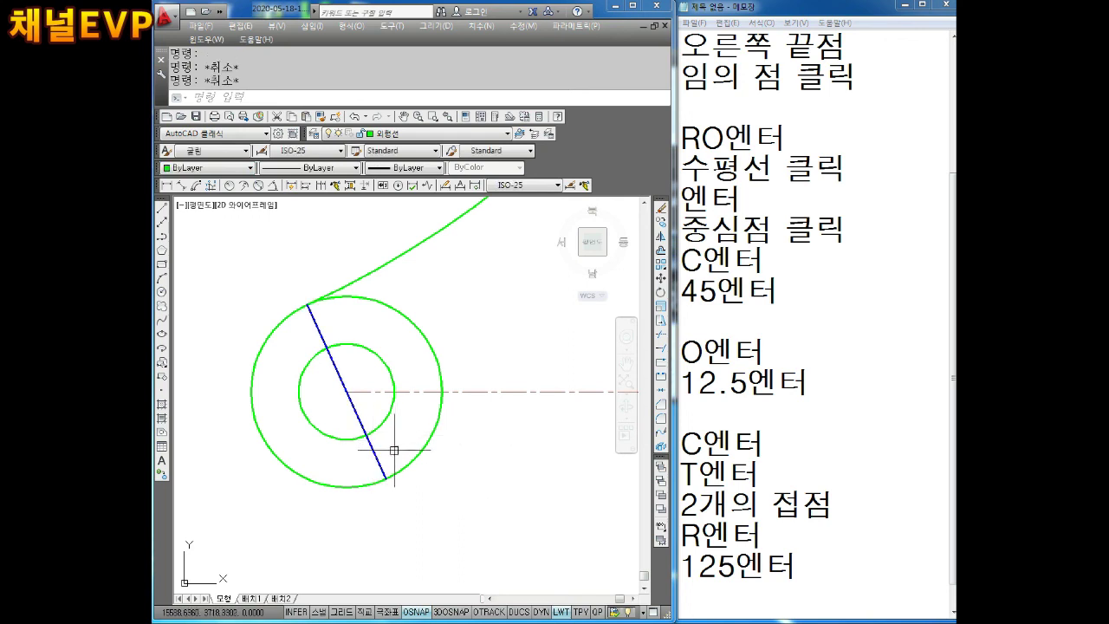
{"action": "left_click", "coordinate": [383, 473]}
{"action": "scroll", "coordinate": [460, 471], "scroll_direction": "down", "scroll_amount": 2}
{"action": "scroll", "coordinate": [347, 488], "scroll_direction": "down", "scroll_amount": 3}
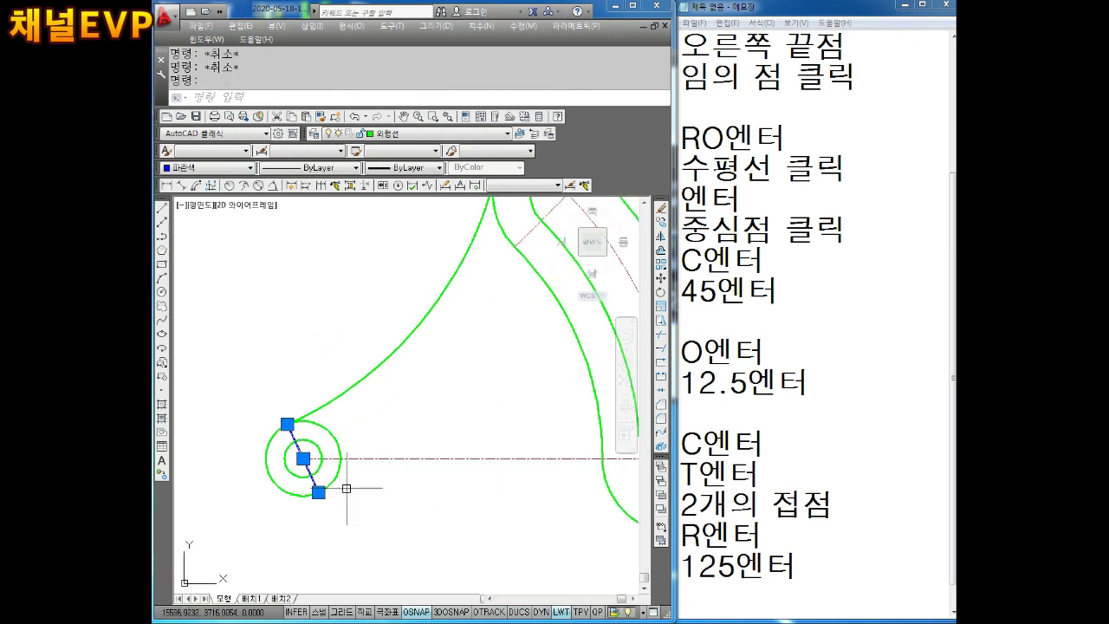
{"action": "scroll", "coordinate": [425, 433], "scroll_direction": "up", "scroll_amount": 2}
{"action": "middle_click_drag", "start_coordinate": [339, 463], "coordinate": [425, 385]}
{"action": "key", "text": "Escape"}
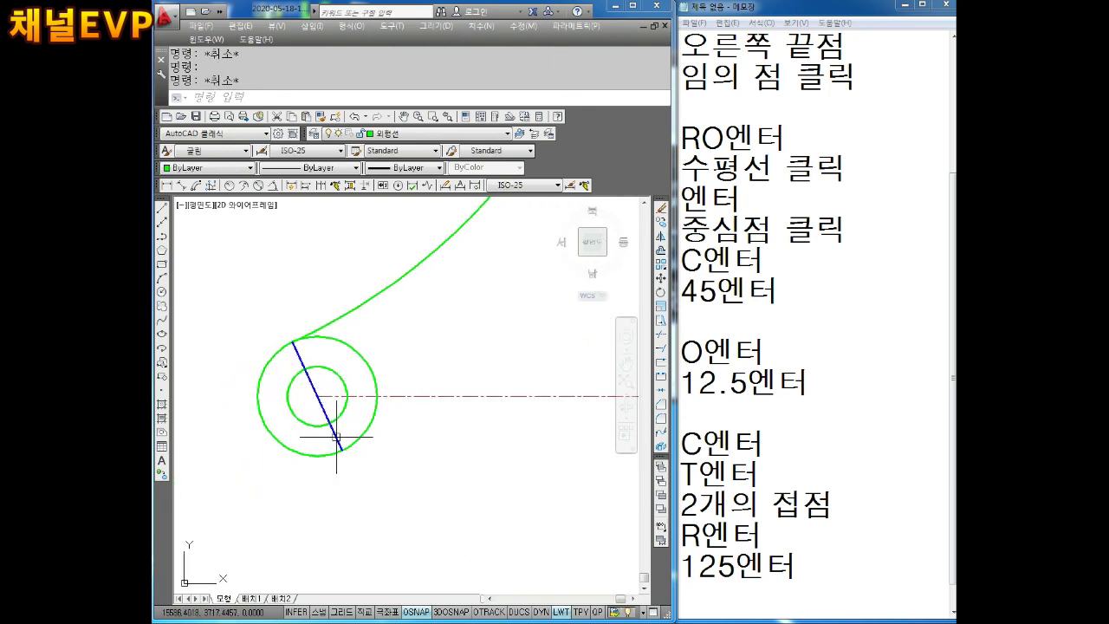
{"action": "scroll", "coordinate": [337, 437], "scroll_direction": "up", "scroll_amount": 2}
Write the rotate notes 'RO엔터', '대각선 클릭', '엔터' and '기준점' on separate lines.
{"action": "left_click", "coordinate": [845, 572]}
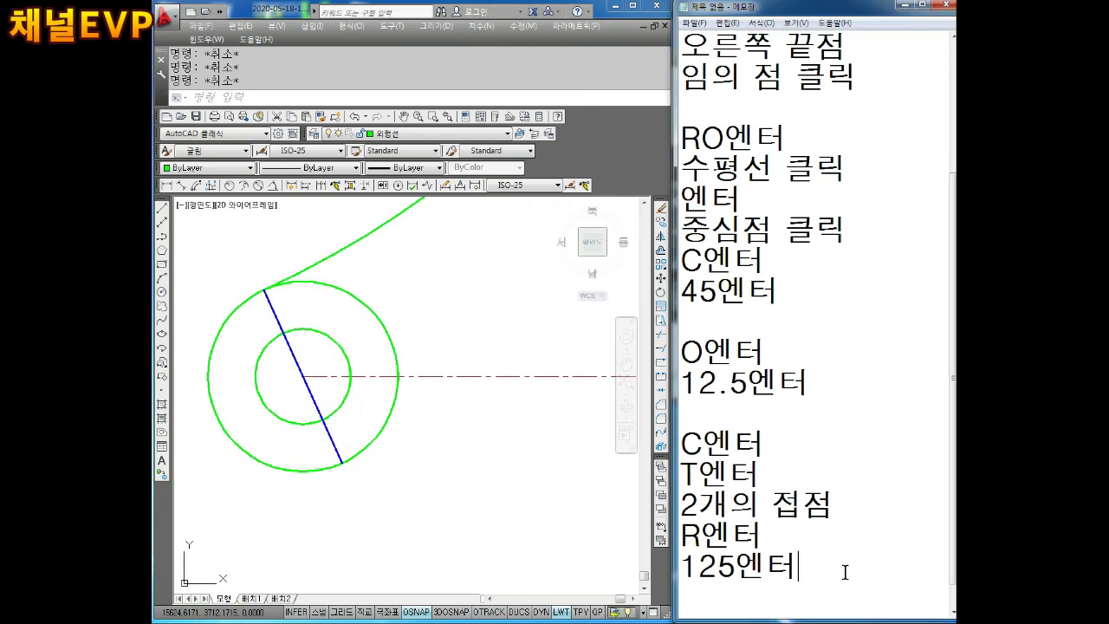
{"action": "key", "text": "Return"}
{"action": "key", "text": "Return"}
{"action": "key", "text": "Return"}
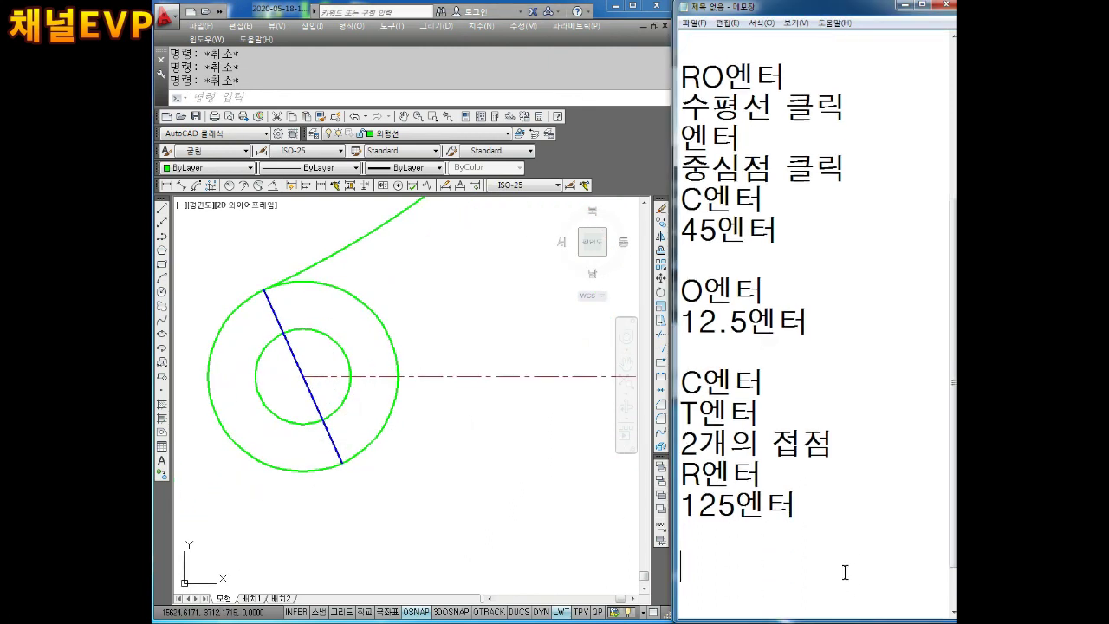
{"action": "type", "text": "RO엔터"}
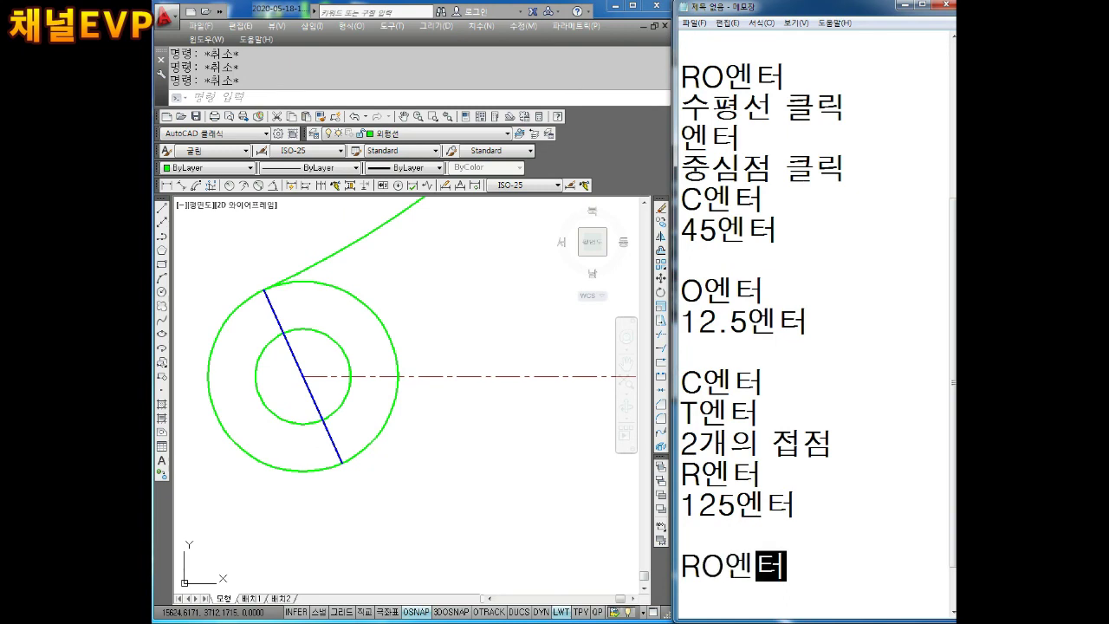
{"action": "key", "text": "Return"}
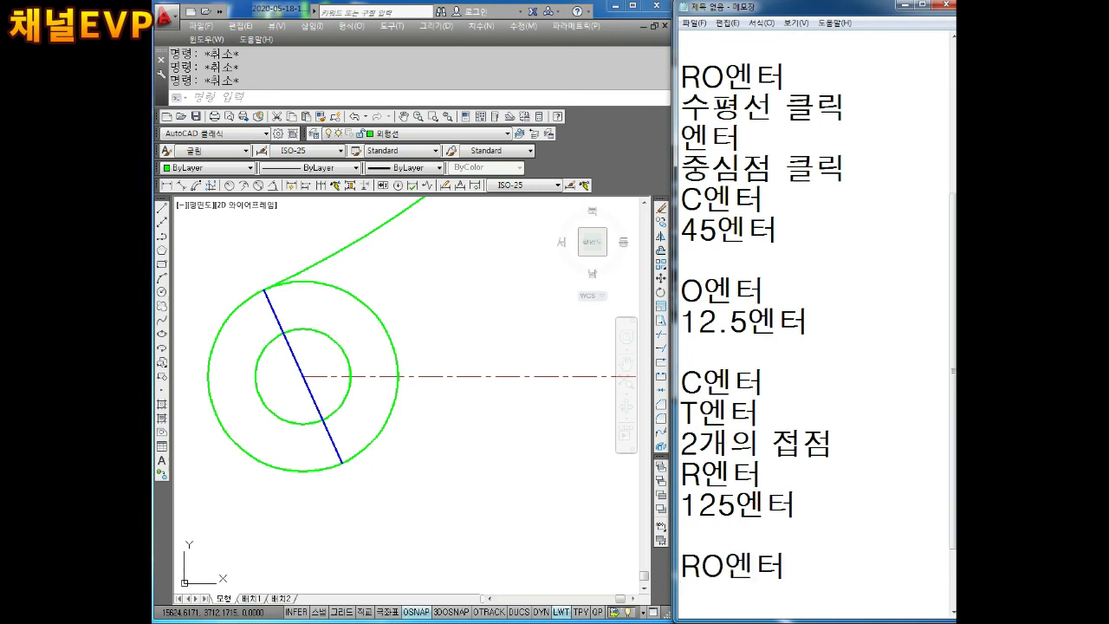
{"action": "type", "text": "파"}
{"action": "key", "text": "BackSpace"}
{"action": "key", "text": "BackSpace"}
{"action": "type", "text": "대각서ㄴ ㅋ클릭"}
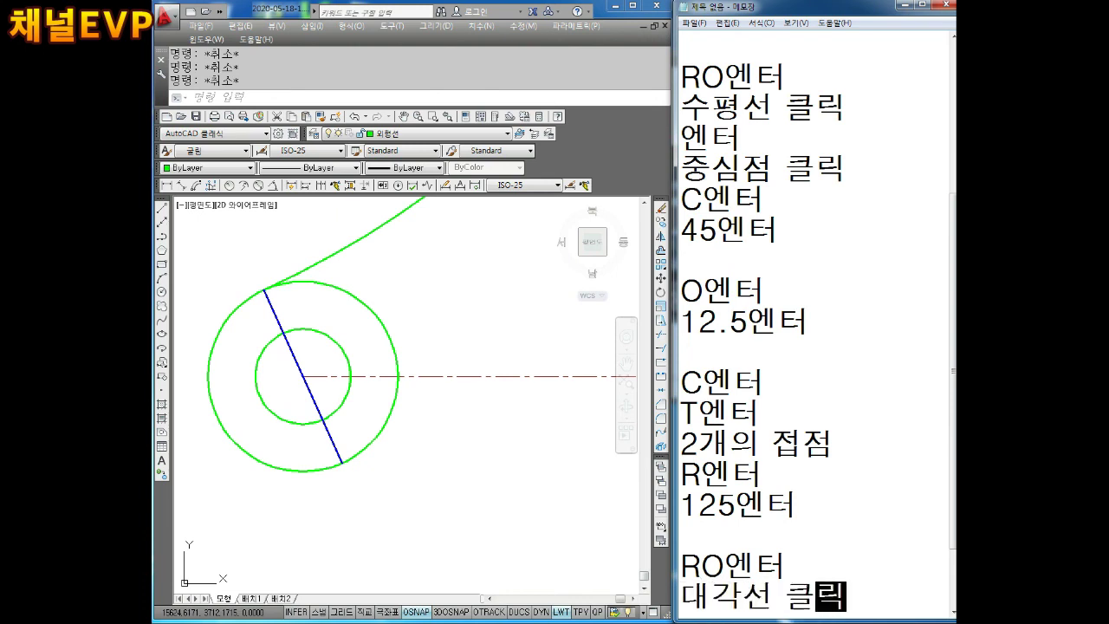
{"action": "key", "text": "Return"}
{"action": "type", "text": "엔터"}
{"action": "key", "text": "Return"}
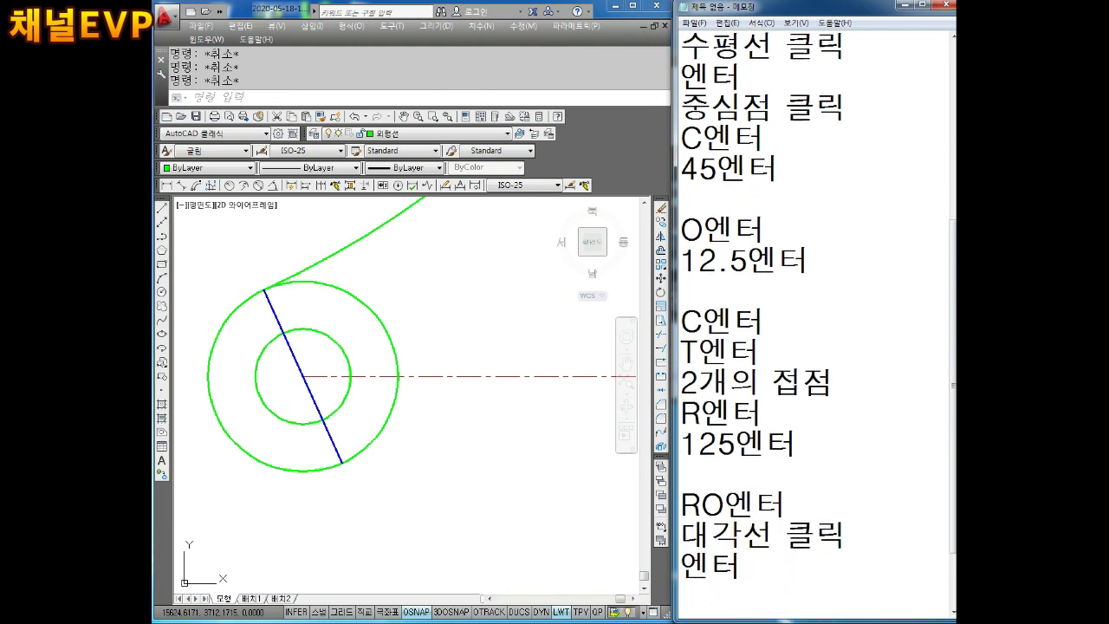
{"action": "type", "text": "기준점"}
{"action": "key", "text": "Return"}
{"action": "left_click", "coordinate": [389, 520]}
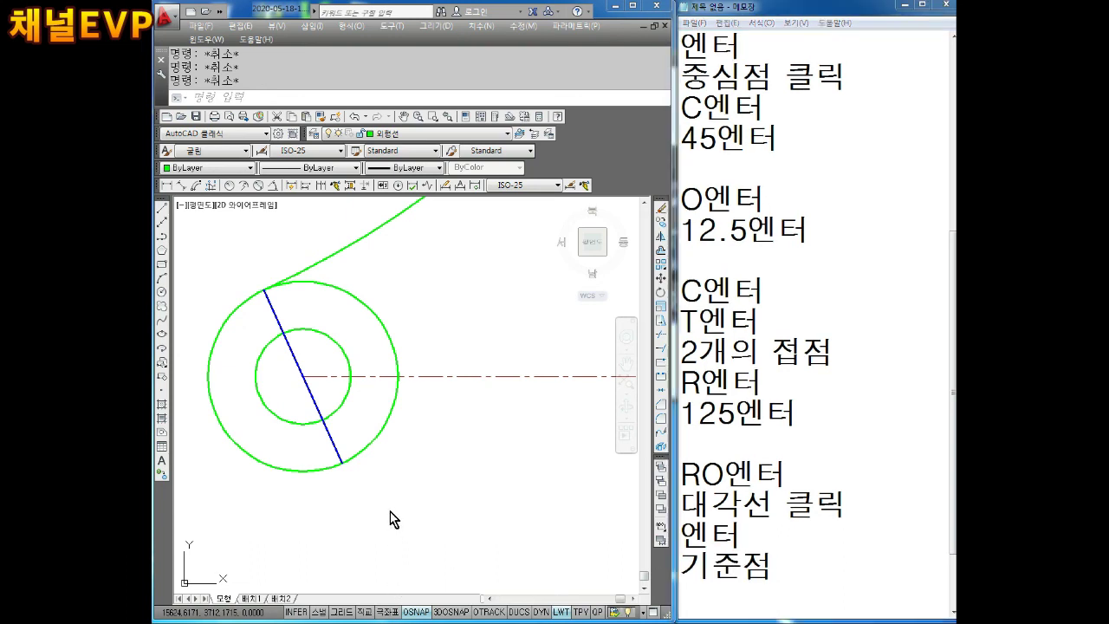
Draw a circle centred on the blue line's lower endpoint, then go back to the notes.
{"action": "type", "text": "C"}
{"action": "key", "text": "Return"}
{"action": "scroll", "coordinate": [361, 472], "scroll_direction": "up", "scroll_amount": 3}
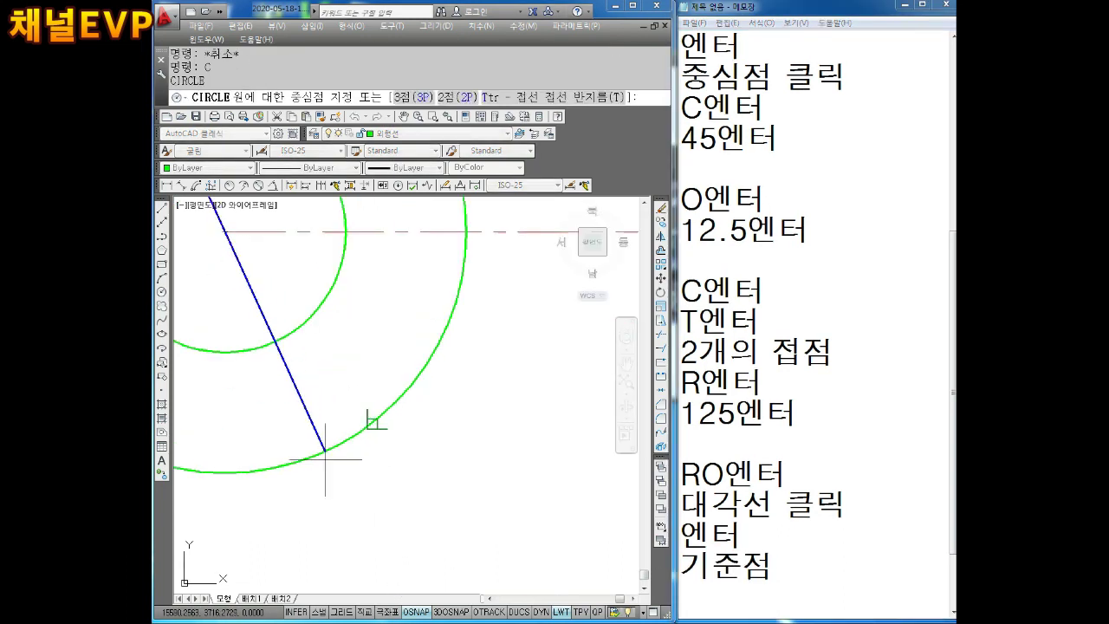
{"action": "left_click", "coordinate": [324, 453]}
{"action": "key", "text": "Escape"}
{"action": "key", "text": "Escape"}
{"action": "scroll", "coordinate": [380, 435], "scroll_direction": "down", "scroll_amount": 2}
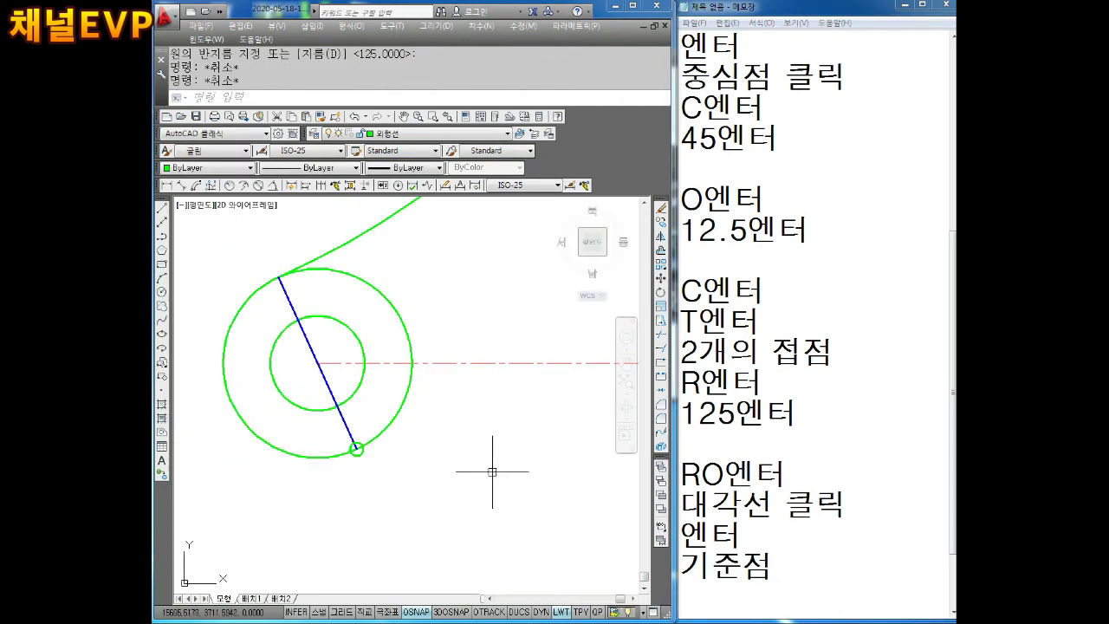
{"action": "left_click", "coordinate": [758, 537]}
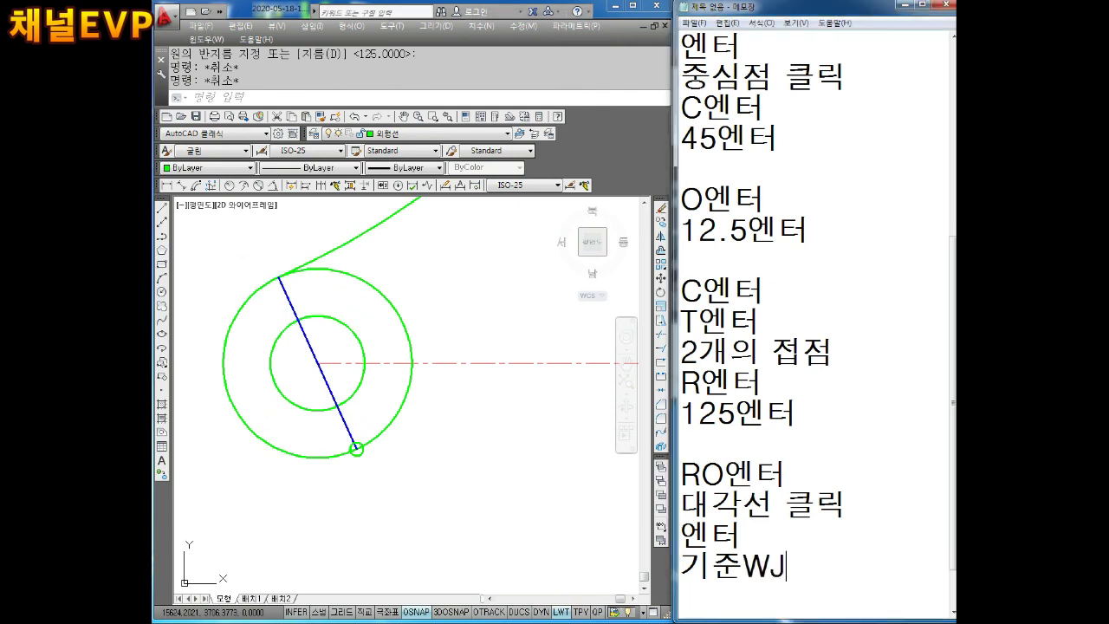
Complete the '기준점 클릭' line in the Notepad rotate notes.
{"action": "type", "text": "점"}
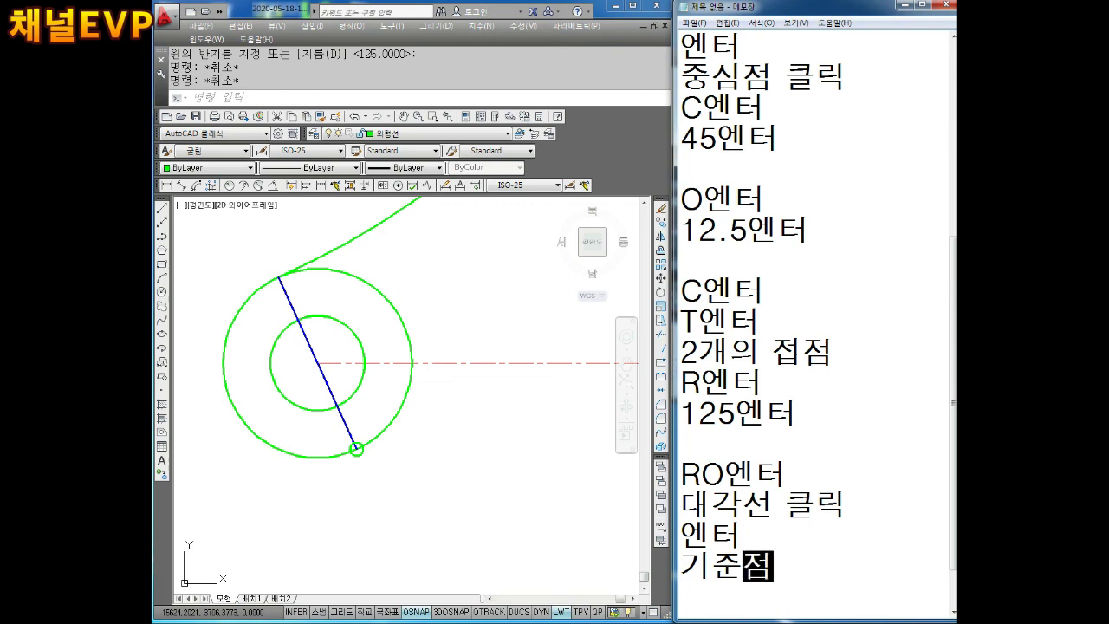
{"action": "type", "text": " 클릭"}
{"action": "key", "text": "Return"}
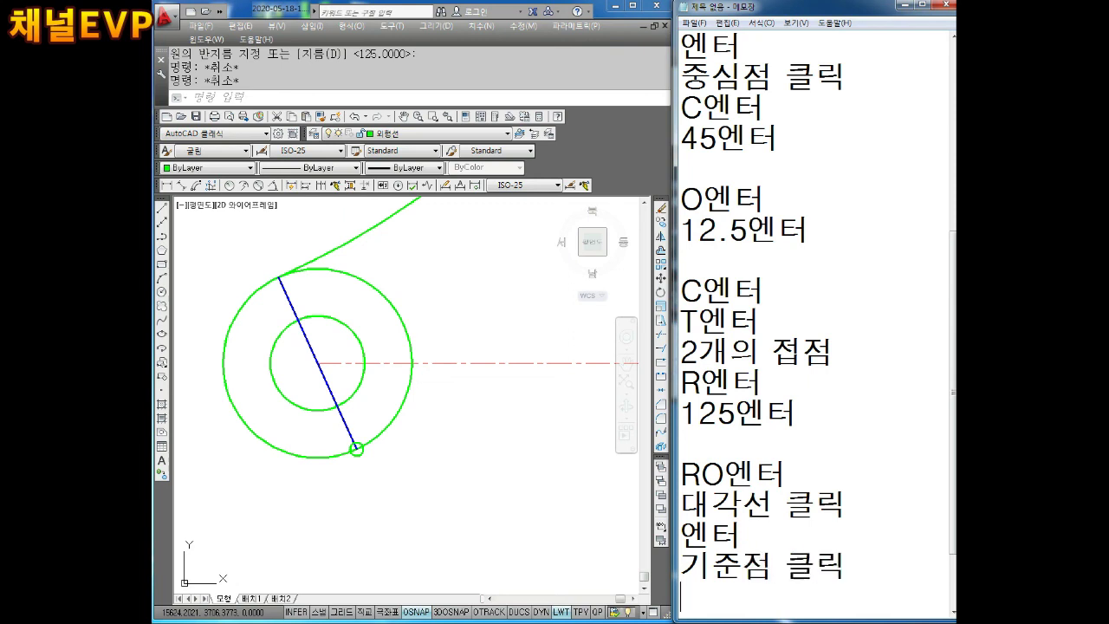
{"action": "type", "text": "ㅊㅊ"}
{"action": "key", "text": "BackSpace"}
{"action": "type", "text": "ㅊ"}
{"action": "key", "text": "BackSpace"}
Add the 'C엔터' and '-90엔터' lines below it in the notes.
{"action": "type", "text": "C"}
{"action": "type", "text": "엔터"}
{"action": "key", "text": "Return"}
{"action": "type", "text": "-90"}
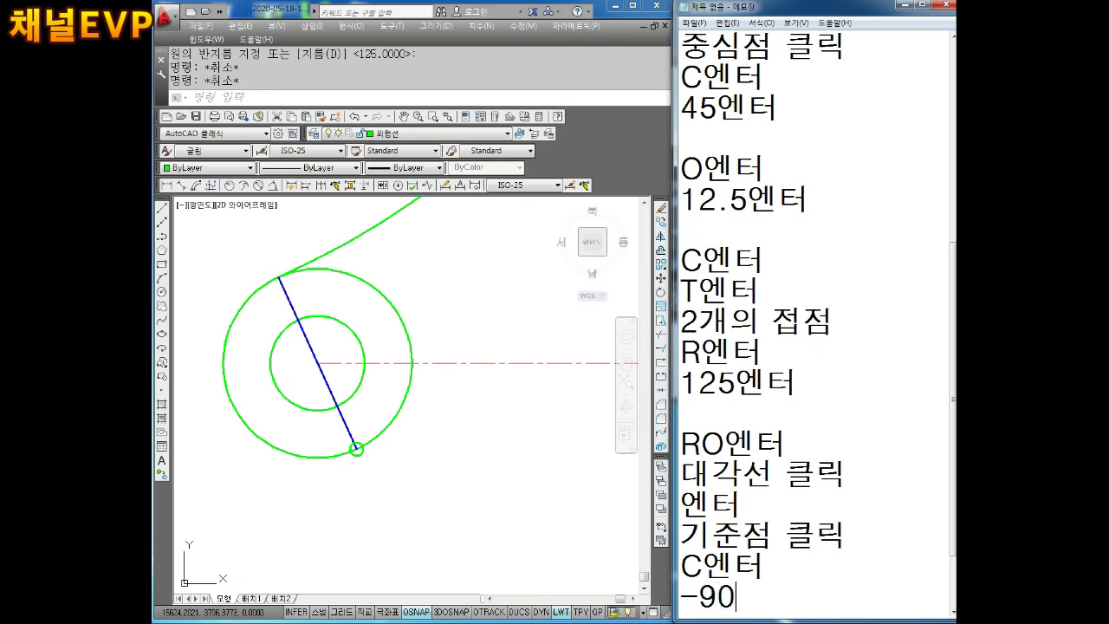
{"action": "key", "text": "Return"}
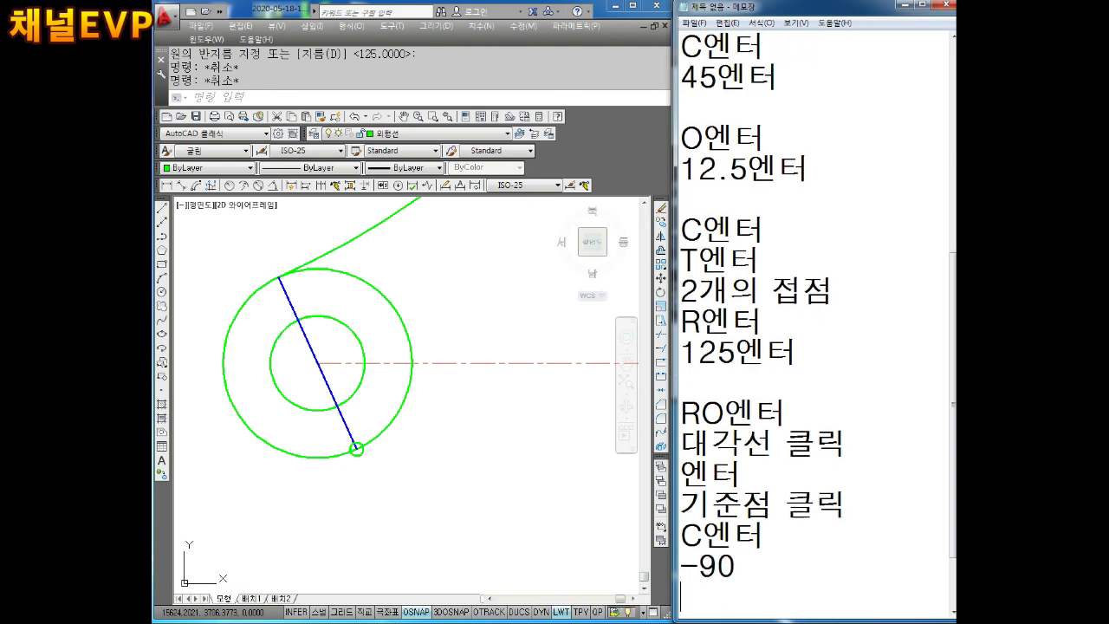
{"action": "type", "text": "엔ㅌ"}
{"action": "key", "text": "BackSpace"}
{"action": "key", "text": "BackSpace"}
{"action": "key", "text": "BackSpace"}
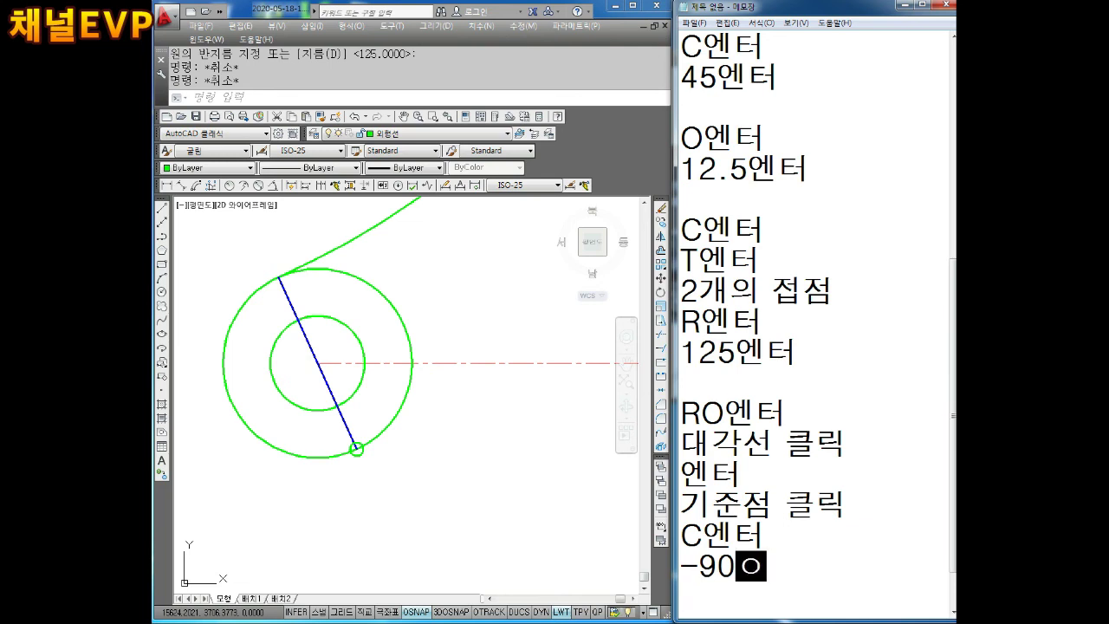
{"action": "type", "text": "엔터"}
{"action": "key", "text": "Return"}
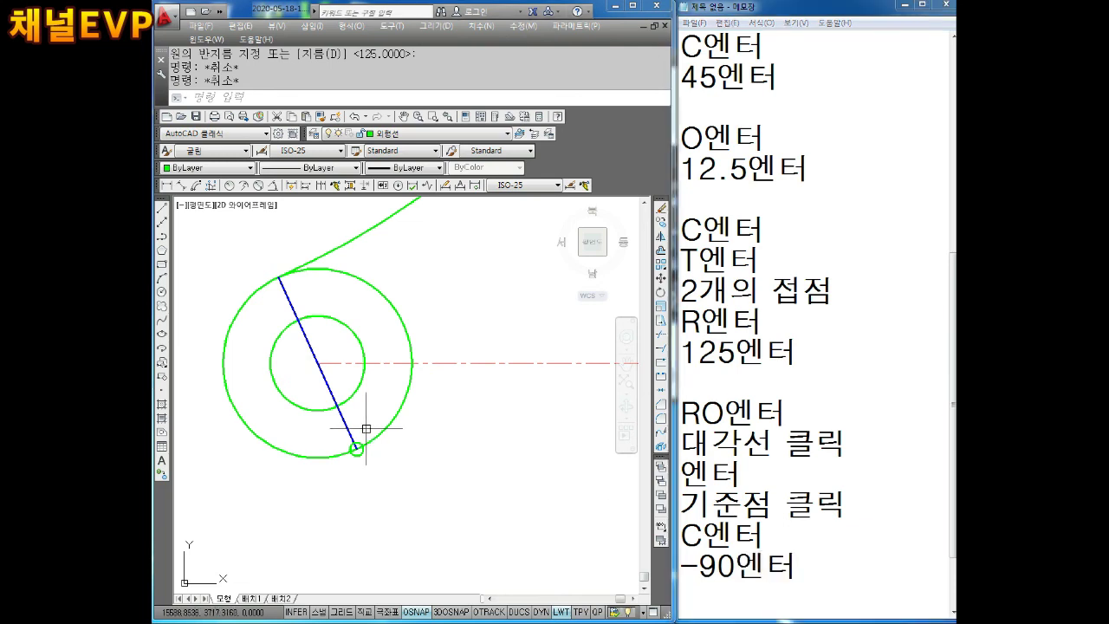
{"action": "middle_click_drag", "start_coordinate": [364, 446], "coordinate": [370, 458]}
Rotate a copy of the blue diagonal line -90° about its lower end.
{"action": "key", "text": "Escape"}
{"action": "type", "text": "RO"}
{"action": "key", "text": "Return"}
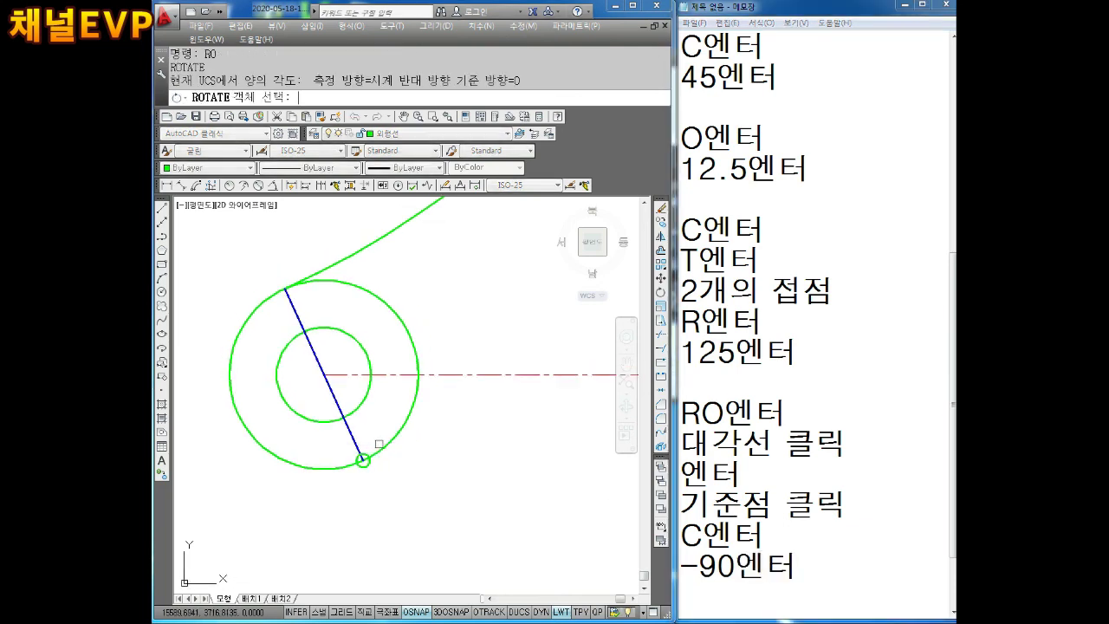
{"action": "left_click", "coordinate": [309, 349]}
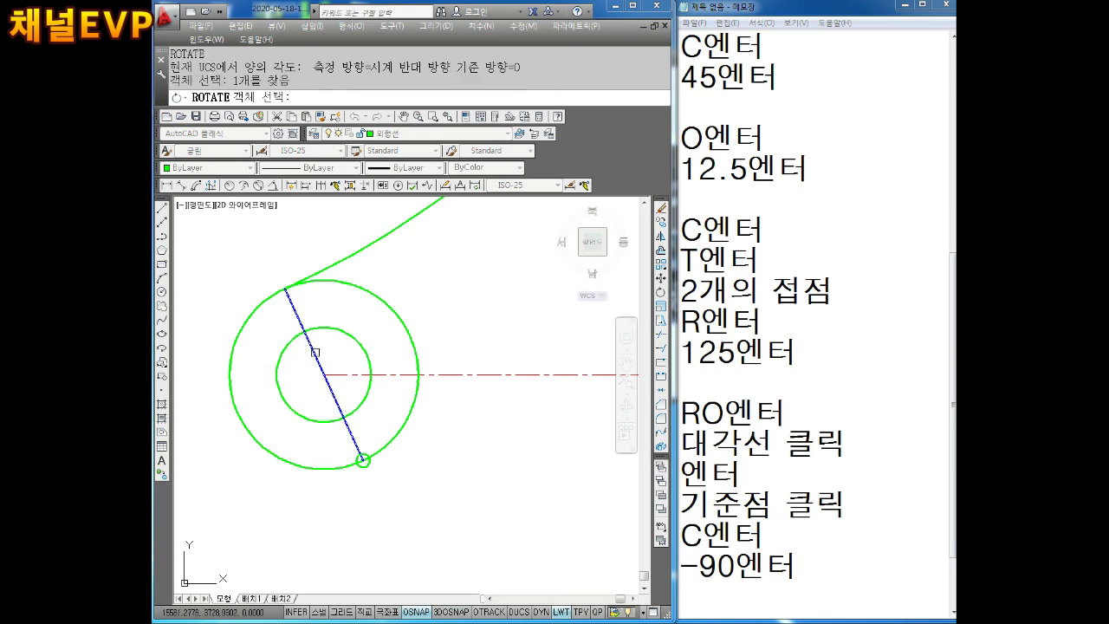
{"action": "key", "text": "Return"}
{"action": "scroll", "coordinate": [364, 459], "scroll_direction": "up", "scroll_amount": 5}
{"action": "scroll", "coordinate": [390, 486], "scroll_direction": "down", "scroll_amount": 2}
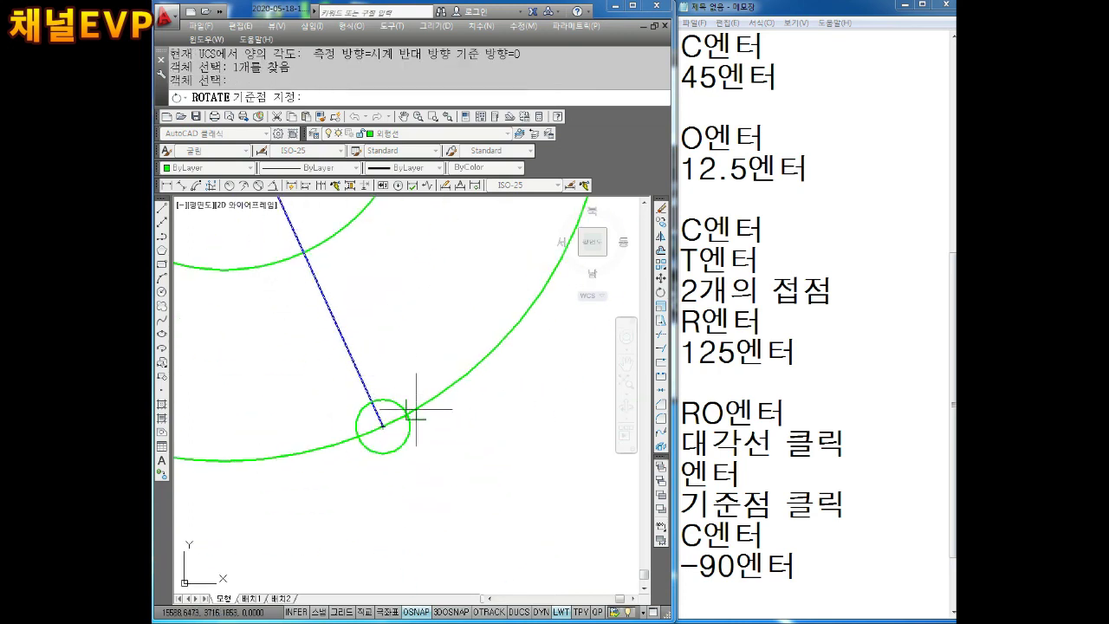
{"action": "left_click", "coordinate": [382, 425]}
{"action": "type", "text": "c"}
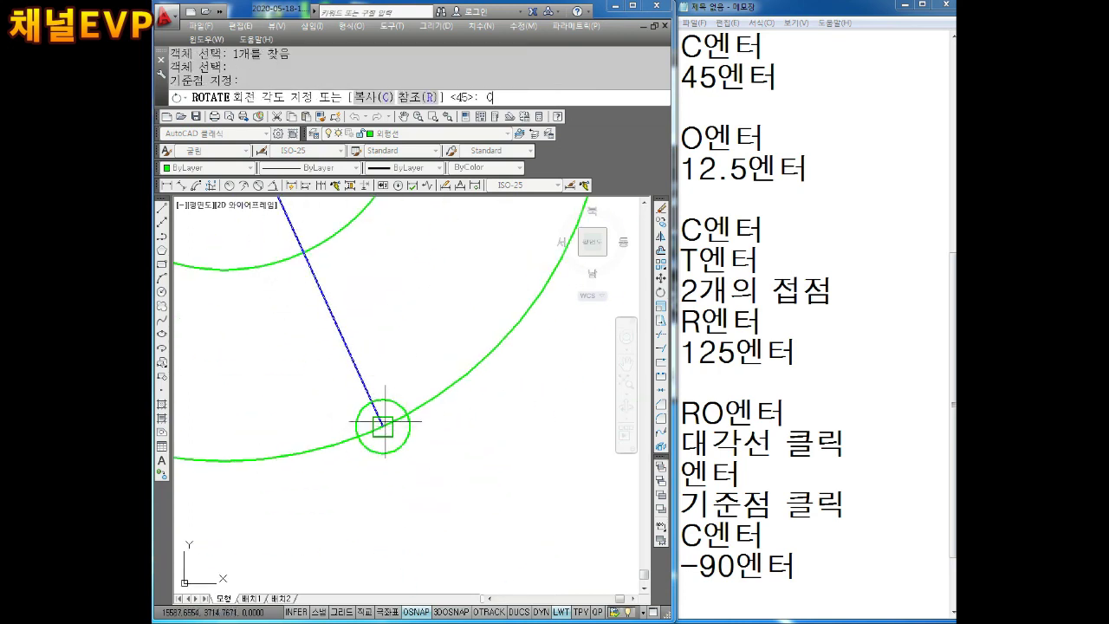
{"action": "key", "text": "Return"}
{"action": "type", "text": "-90"}
{"action": "key", "text": "Return"}
{"action": "key", "text": "Escape"}
Zoom in and out to inspect the rotated copy at the pivot.
{"action": "scroll", "coordinate": [394, 399], "scroll_direction": "down", "scroll_amount": 1}
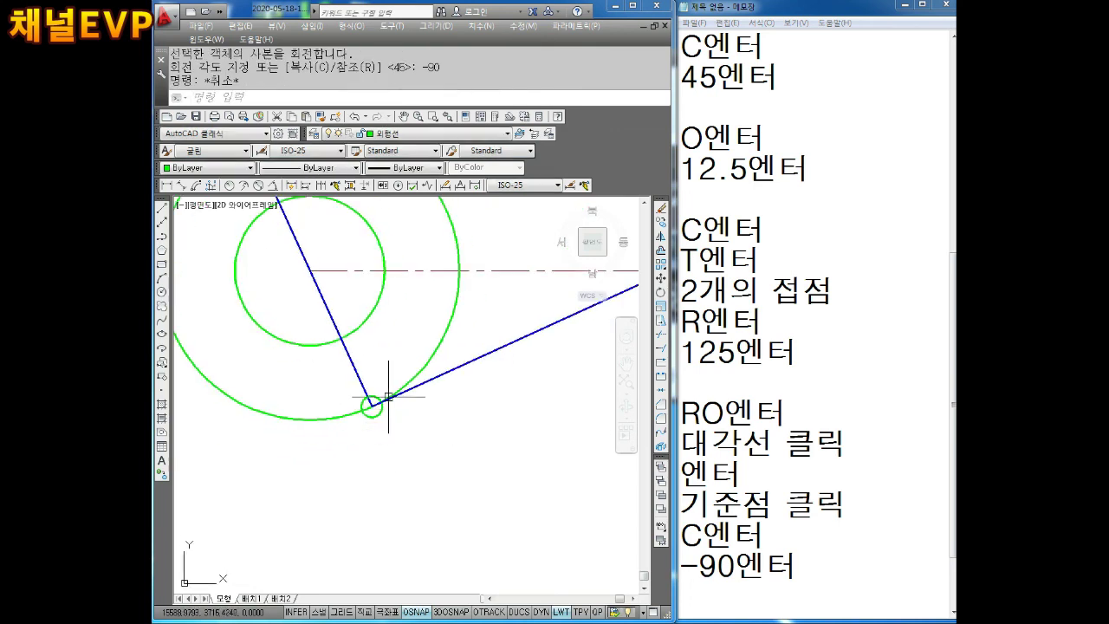
{"action": "scroll", "coordinate": [329, 503], "scroll_direction": "down", "scroll_amount": 1}
{"action": "scroll", "coordinate": [423, 384], "scroll_direction": "up", "scroll_amount": 1}
{"action": "scroll", "coordinate": [381, 399], "scroll_direction": "up", "scroll_amount": 1}
{"action": "scroll", "coordinate": [381, 398], "scroll_direction": "up", "scroll_amount": 2}
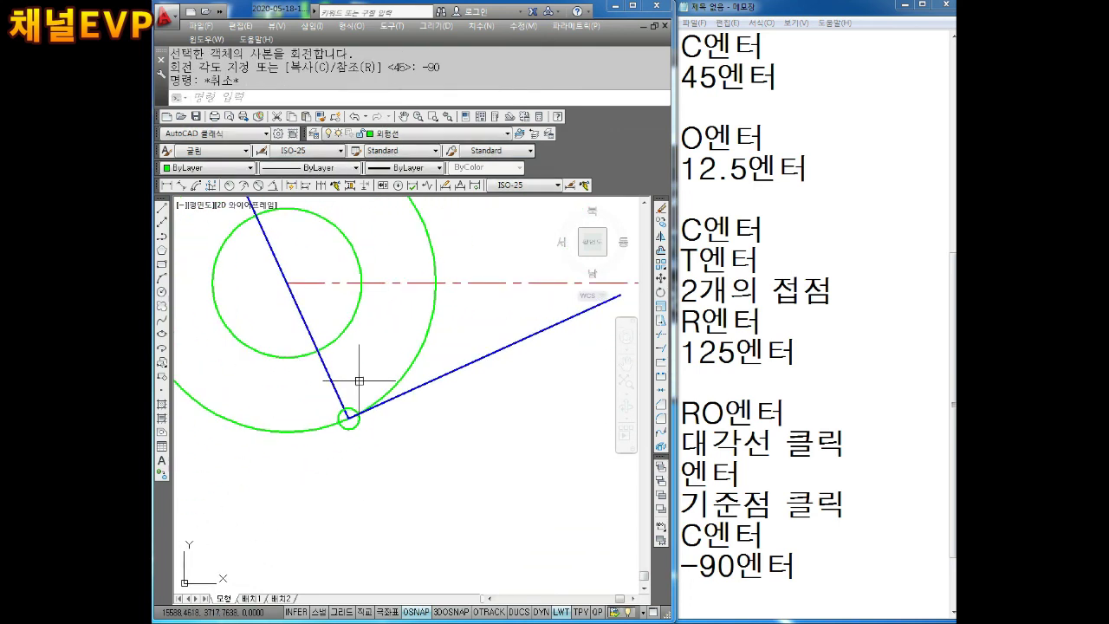
{"action": "scroll", "coordinate": [359, 396], "scroll_direction": "up", "scroll_amount": 4}
{"action": "scroll", "coordinate": [347, 390], "scroll_direction": "down", "scroll_amount": 1}
{"action": "scroll", "coordinate": [330, 392], "scroll_direction": "up", "scroll_amount": 1}
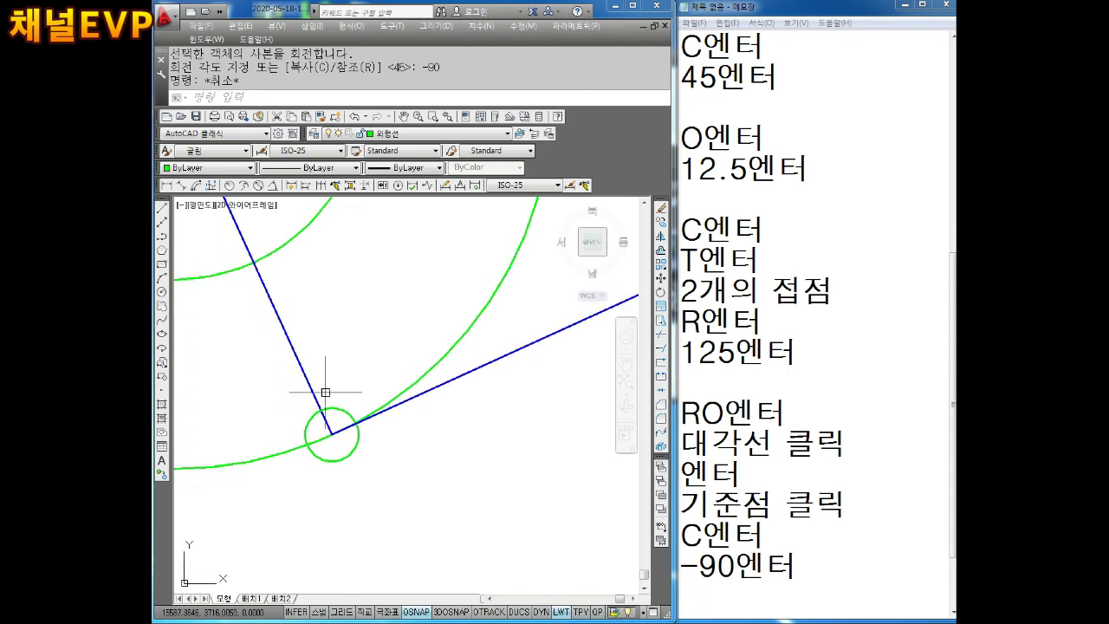
{"action": "key", "text": "Escape"}
{"action": "key", "text": "Escape"}
Draw helper lines at the blue lines' junction and trim the green stub.
{"action": "type", "text": "l"}
{"action": "key", "text": "Return"}
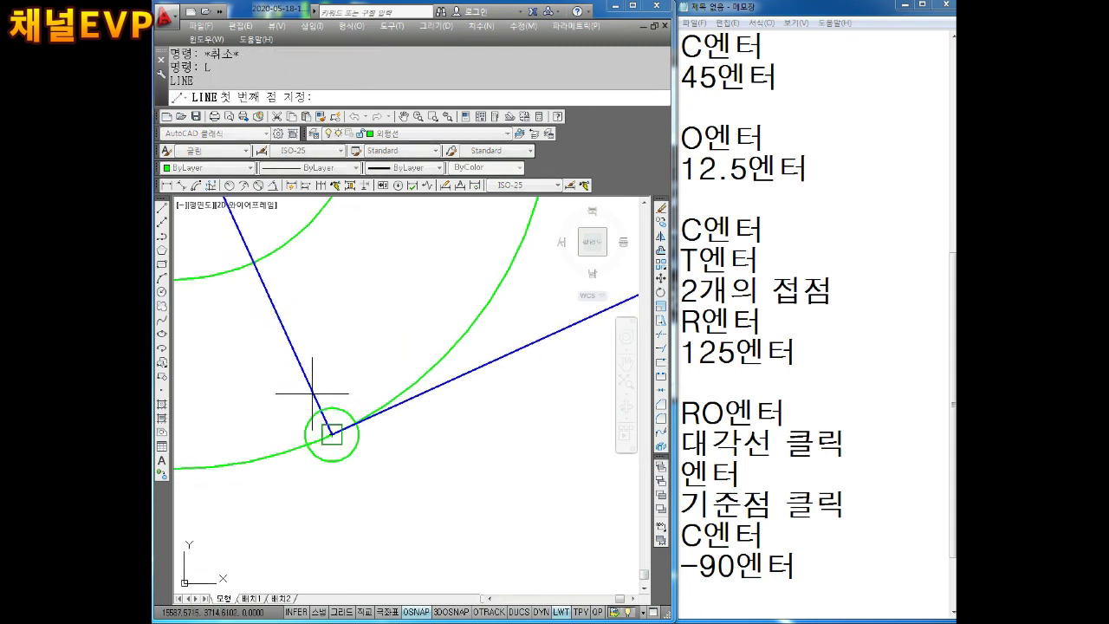
{"action": "left_click", "coordinate": [328, 430]}
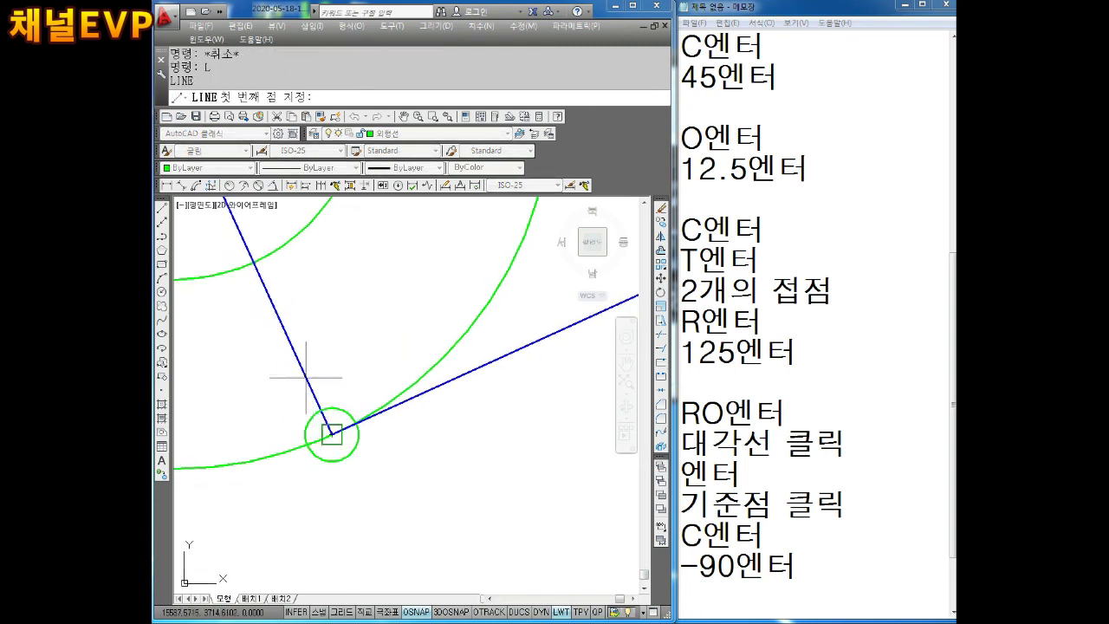
{"action": "left_click", "coordinate": [363, 351]}
{"action": "left_click", "coordinate": [400, 433]}
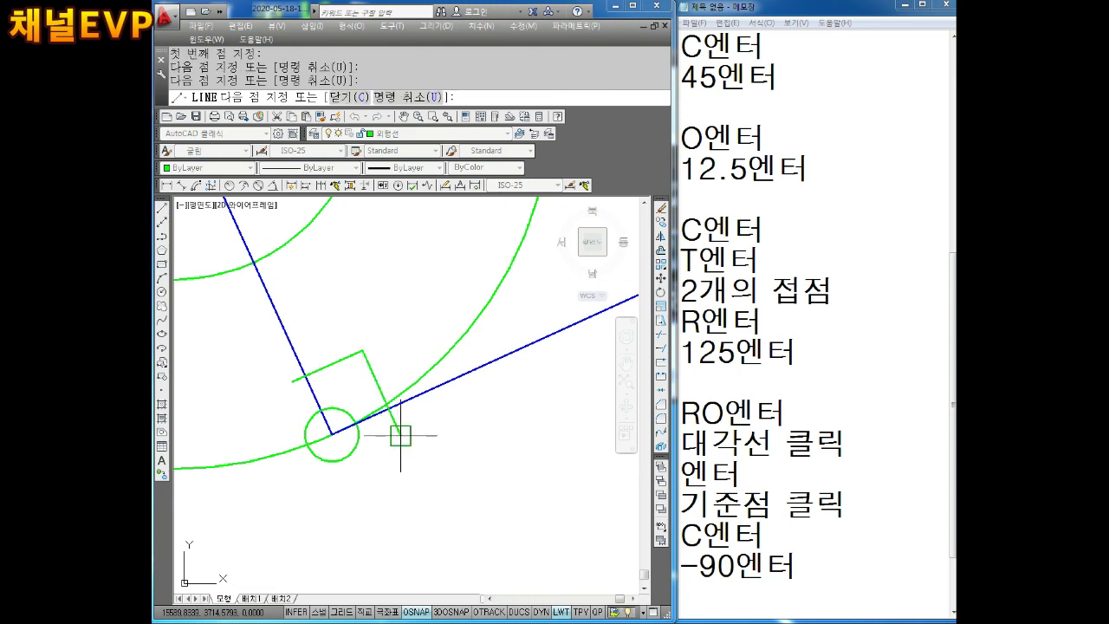
{"action": "key", "text": "Escape"}
{"action": "key", "text": "Return"}
{"action": "key", "text": "Return"}
{"action": "left_click_drag", "start_coordinate": [401, 436], "coordinate": [378, 448]}
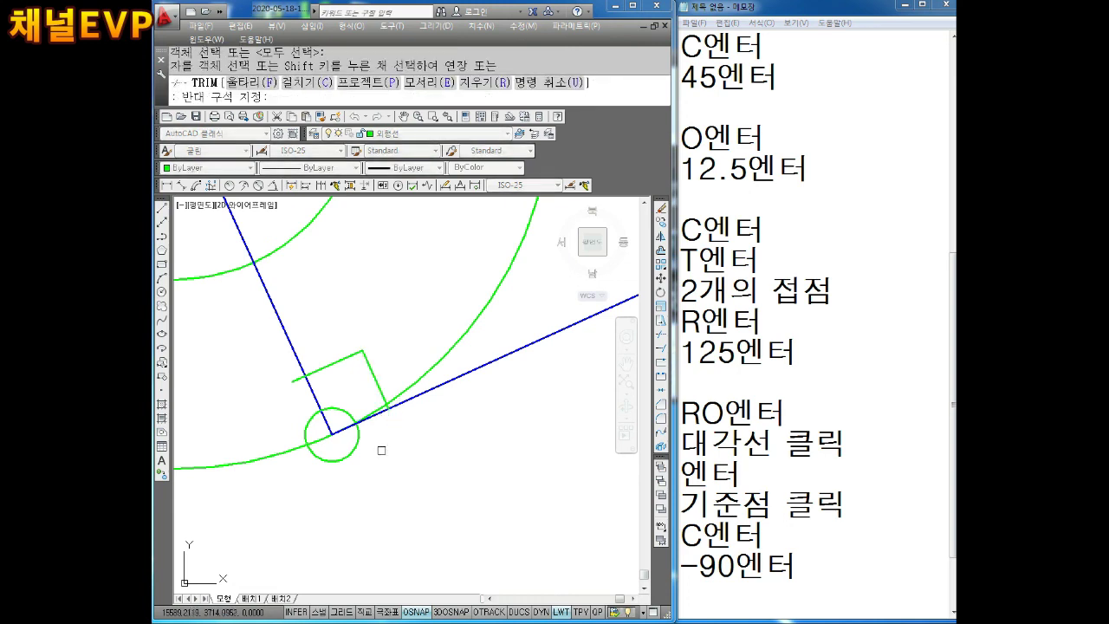
{"action": "key", "text": "Escape"}
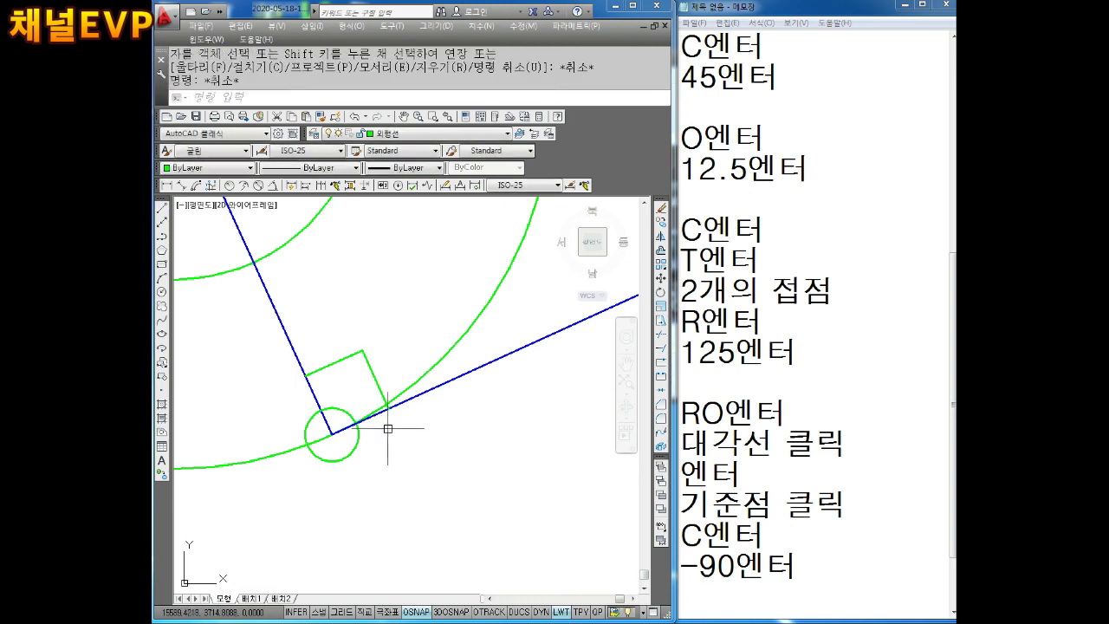
Delete the leftover green helper segments and the small corner circle.
{"action": "middle_click_drag", "start_coordinate": [388, 430], "coordinate": [387, 449]}
{"action": "left_click", "coordinate": [366, 387]}
{"action": "left_click", "coordinate": [350, 375]}
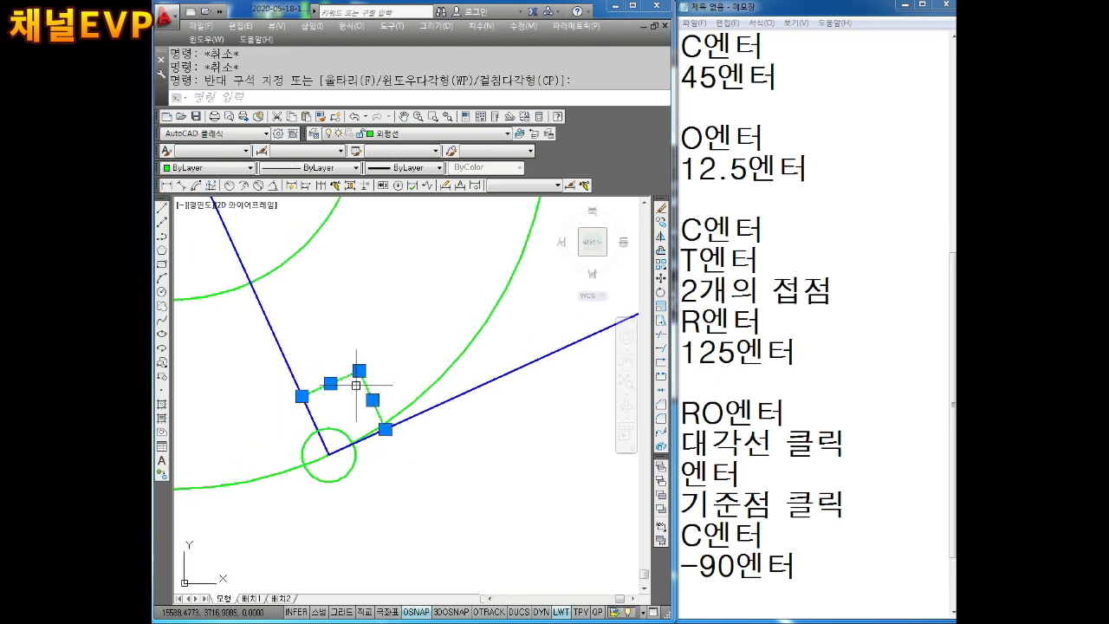
{"action": "key", "text": "Delete"}
{"action": "scroll", "coordinate": [346, 459], "scroll_direction": "down", "scroll_amount": 5}
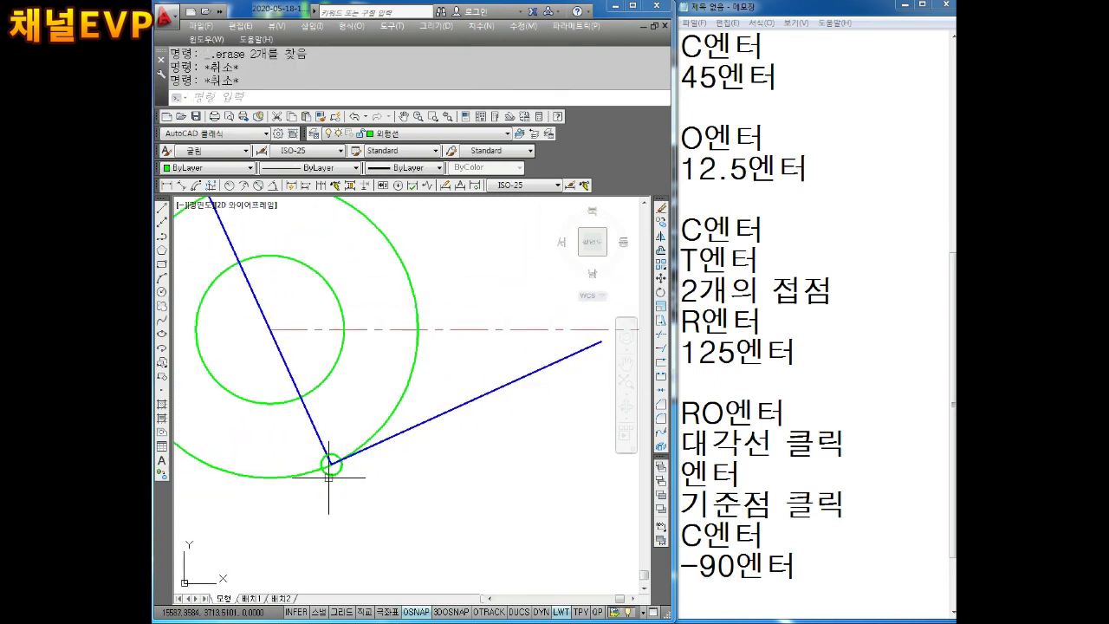
{"action": "left_click", "coordinate": [331, 472]}
{"action": "key", "text": "Delete"}
{"action": "scroll", "coordinate": [331, 453], "scroll_direction": "down", "scroll_amount": 4}
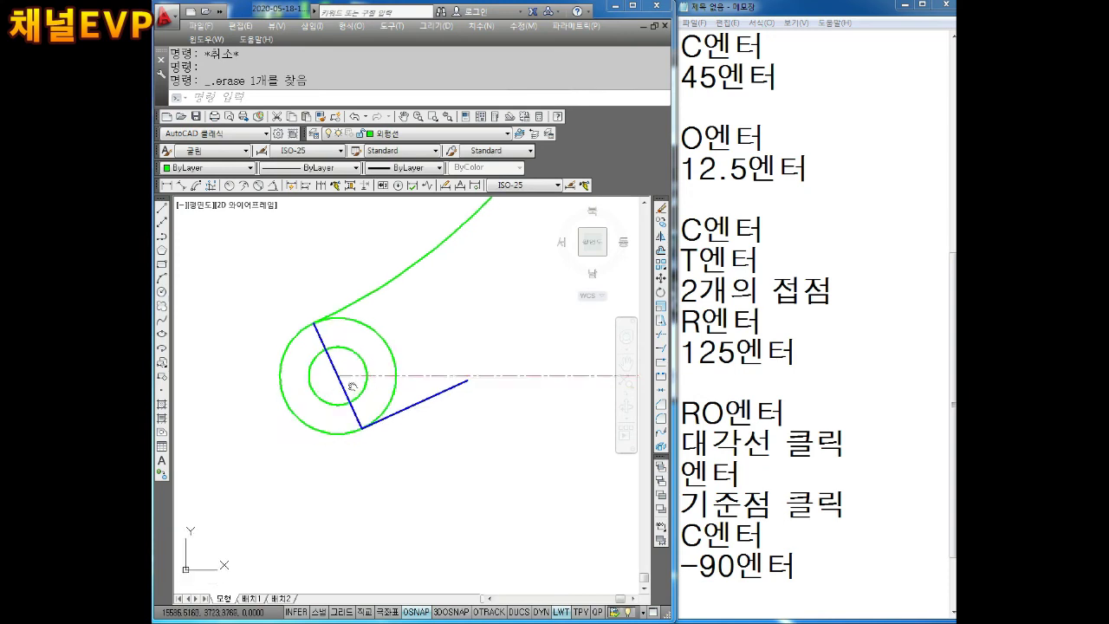
Draw a vertical line from the large circle's top to its bottom.
{"action": "scroll", "coordinate": [359, 373], "scroll_direction": "up", "scroll_amount": 4}
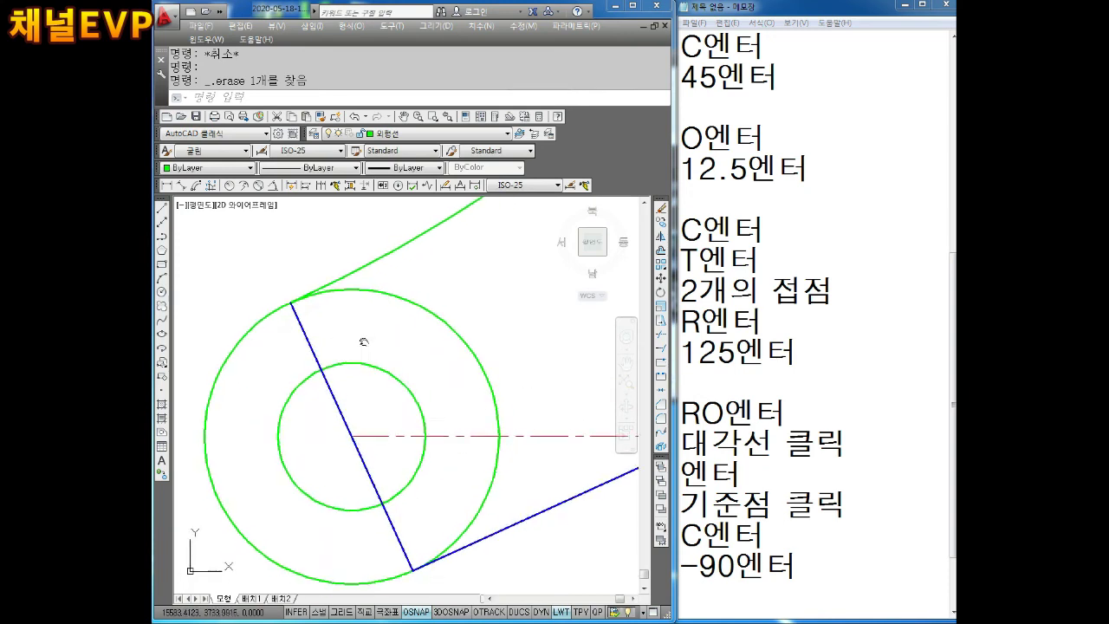
{"action": "key", "text": "Escape"}
{"action": "key", "text": "Escape"}
{"action": "type", "text": "l"}
{"action": "key", "text": "Return"}
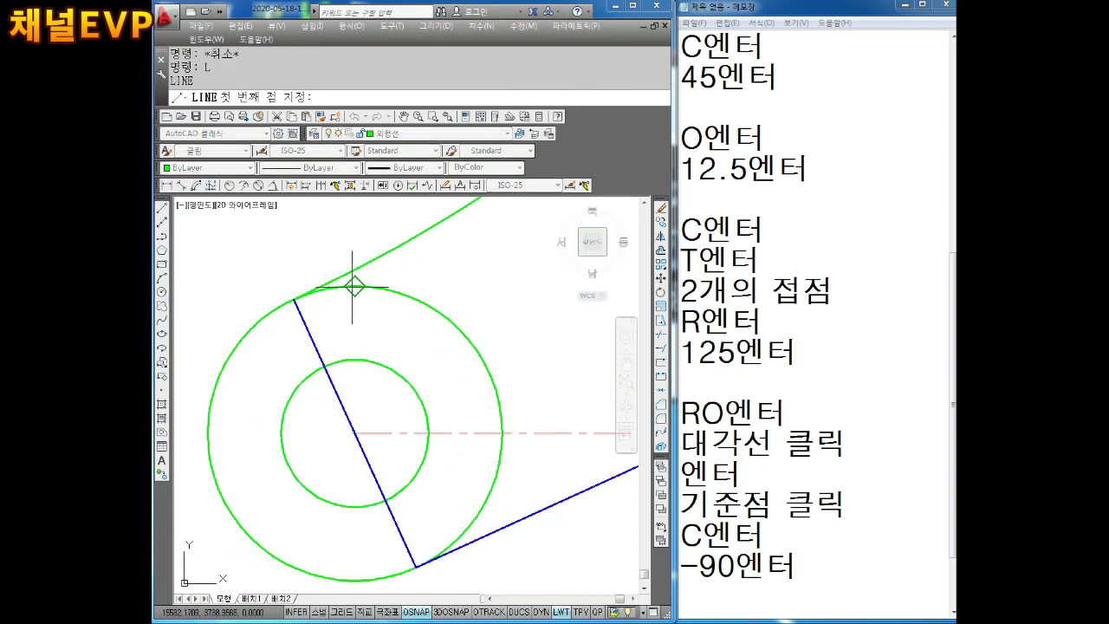
{"action": "left_click", "coordinate": [355, 286]}
{"action": "left_click", "coordinate": [355, 581]}
{"action": "key", "text": "Escape"}
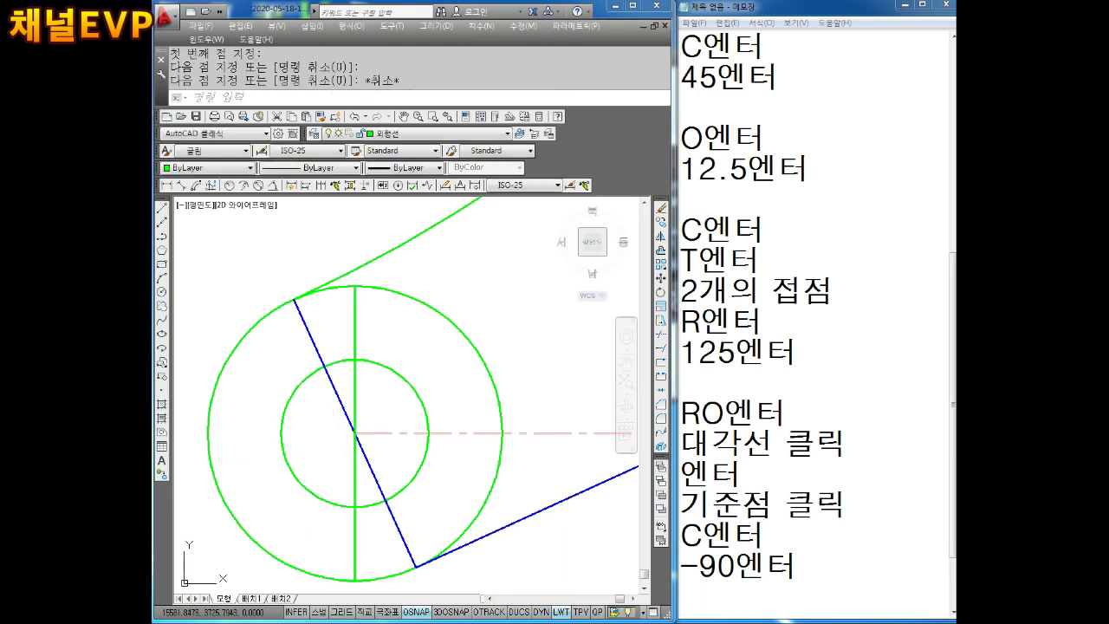
{"action": "key", "text": "Escape"}
Put the new vertical line on the 중심선 centreline layer.
{"action": "left_click", "coordinate": [356, 432]}
{"action": "left_click", "coordinate": [355, 432]}
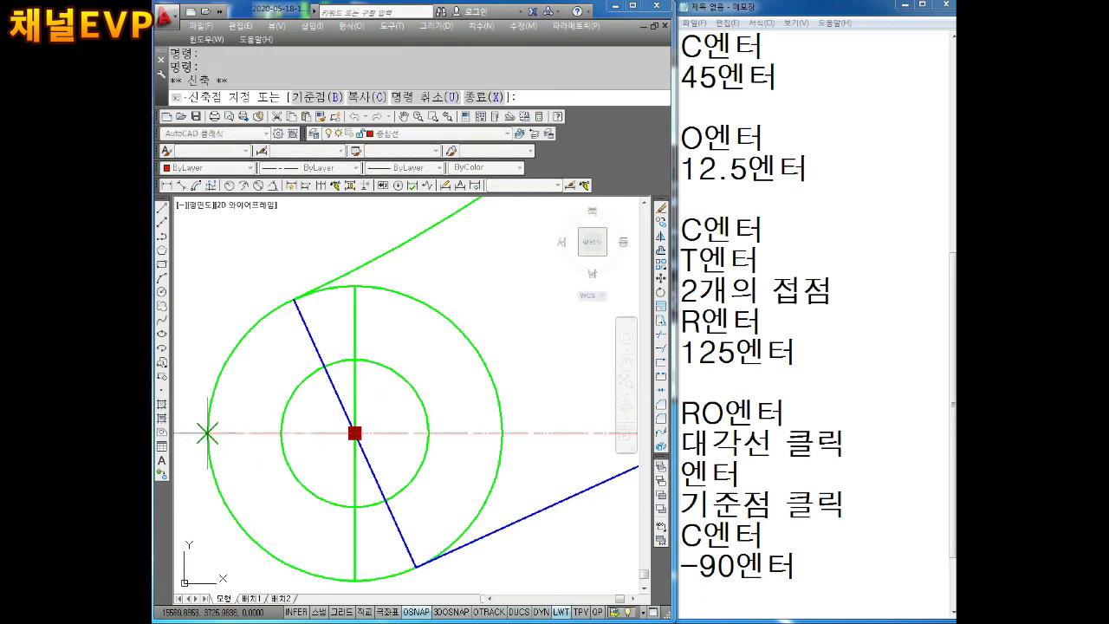
{"action": "left_click", "coordinate": [207, 432]}
{"action": "key", "text": "Escape"}
{"action": "key", "text": "Escape"}
{"action": "left_click", "coordinate": [354, 333]}
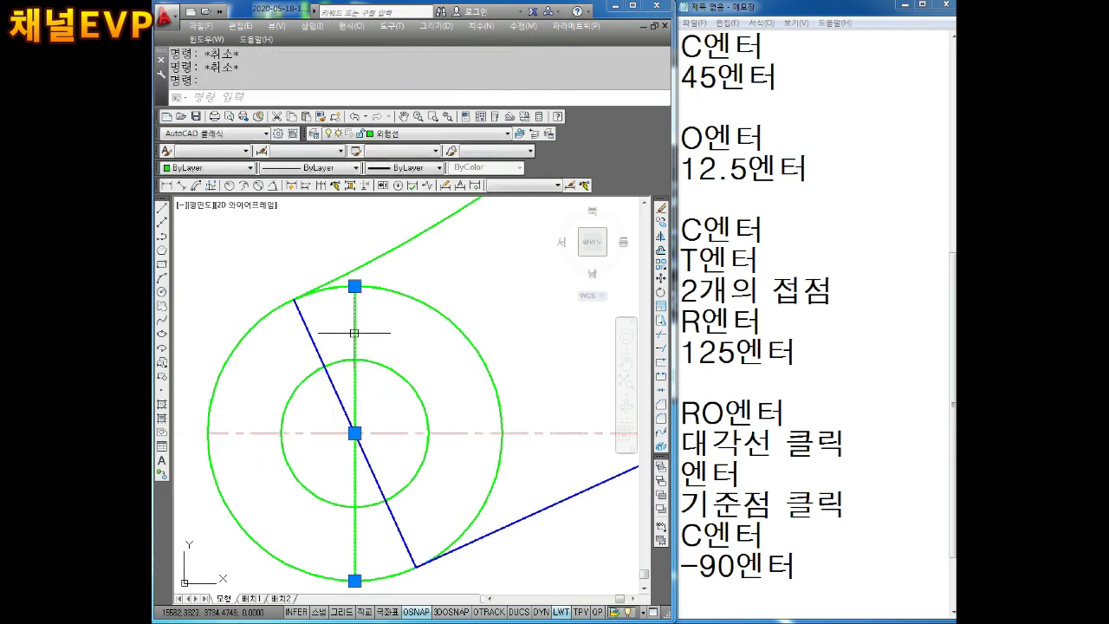
{"action": "left_click", "coordinate": [401, 150]}
{"action": "left_click", "coordinate": [396, 205]}
{"action": "key", "text": "Escape"}
Recentre the view and begin selecting the two angled lines.
{"action": "scroll", "coordinate": [429, 312], "scroll_direction": "down", "scroll_amount": 5}
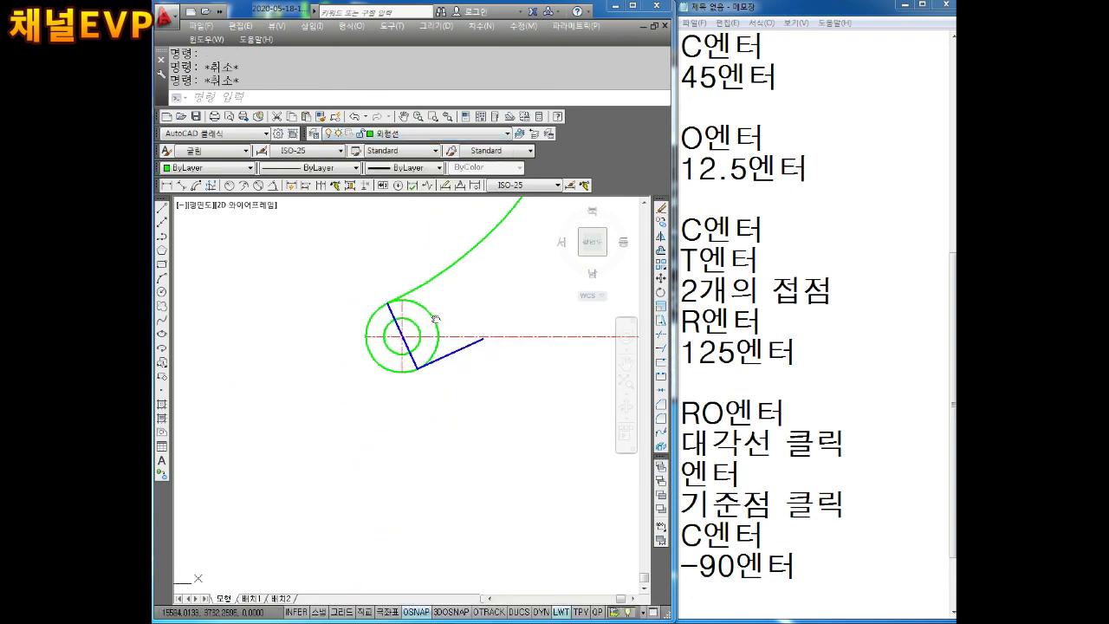
{"action": "middle_click_drag", "start_coordinate": [435, 318], "coordinate": [405, 318]}
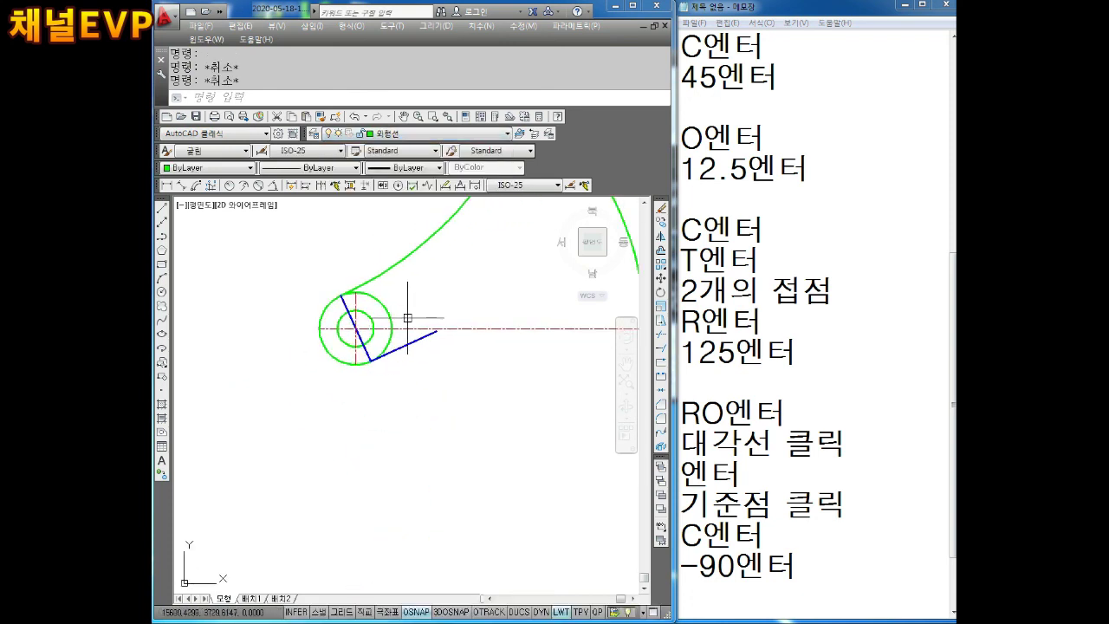
{"action": "scroll", "coordinate": [433, 312], "scroll_direction": "up", "scroll_amount": 4}
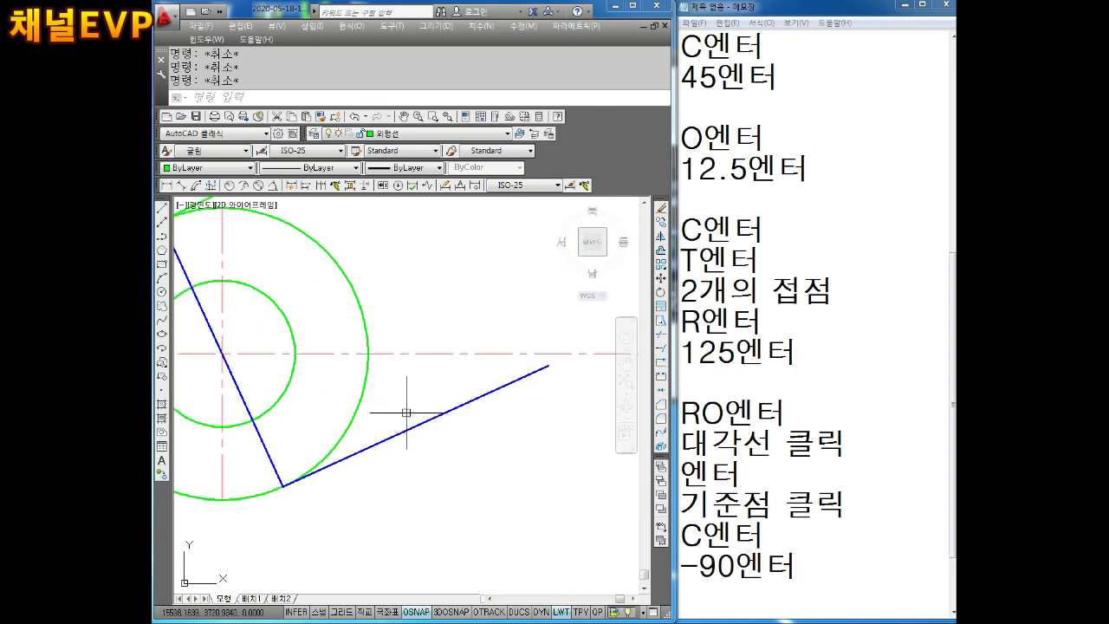
{"action": "left_click", "coordinate": [394, 435]}
{"action": "left_click", "coordinate": [371, 468]}
{"action": "left_click", "coordinate": [302, 431]}
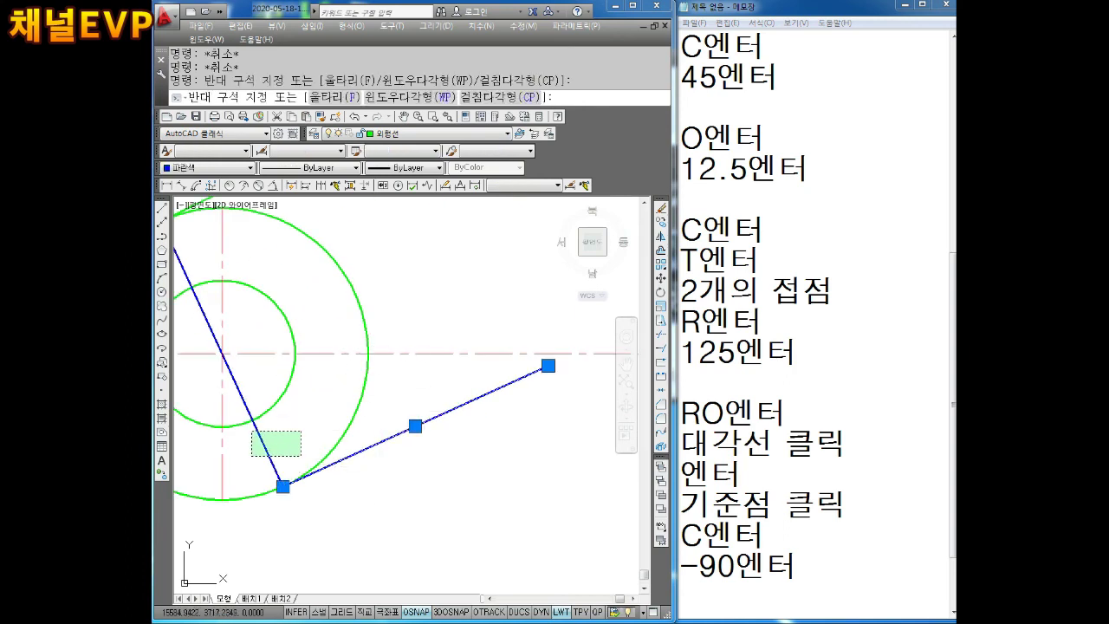
Move both angled lines onto the 중심선 layer.
{"action": "left_click", "coordinate": [253, 455]}
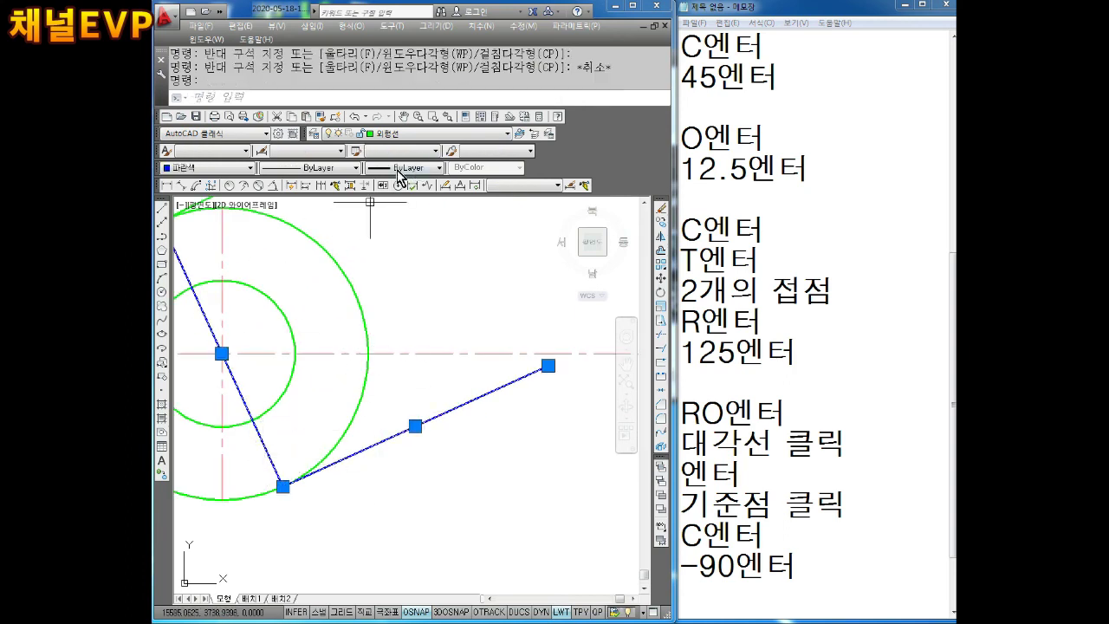
{"action": "left_click", "coordinate": [407, 133]}
{"action": "left_click", "coordinate": [421, 193]}
{"action": "key", "text": "Escape"}
{"action": "key", "text": "Escape"}
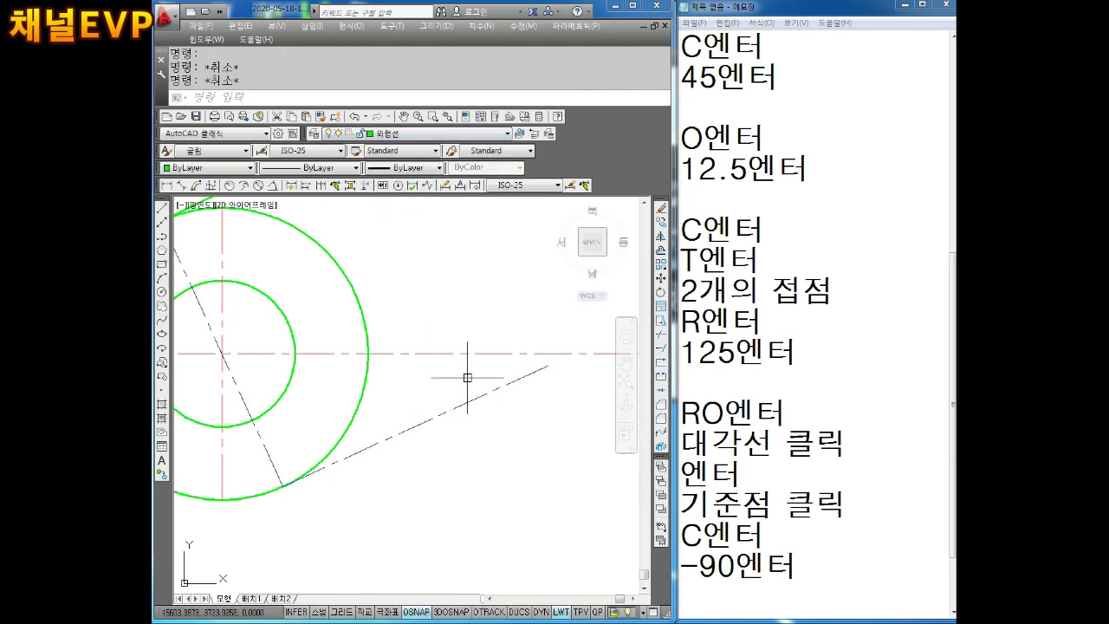
Return the lower angled line to the 외형선 layer and colour it green.
{"action": "left_click", "coordinate": [467, 377]}
{"action": "left_click", "coordinate": [441, 445]}
{"action": "left_click", "coordinate": [392, 133]}
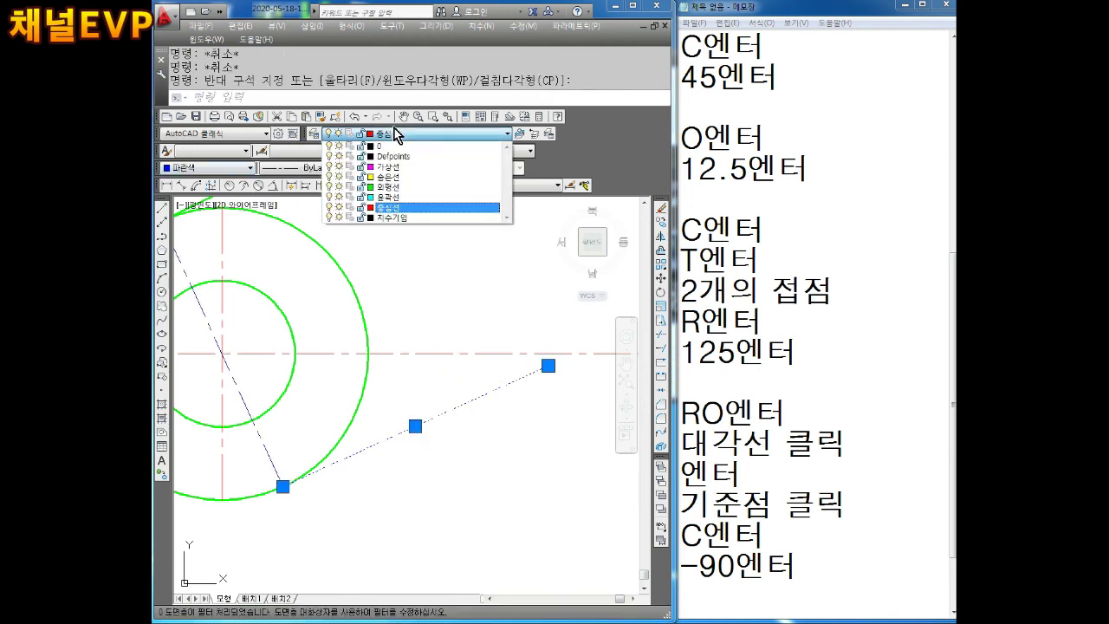
{"action": "left_click", "coordinate": [390, 191]}
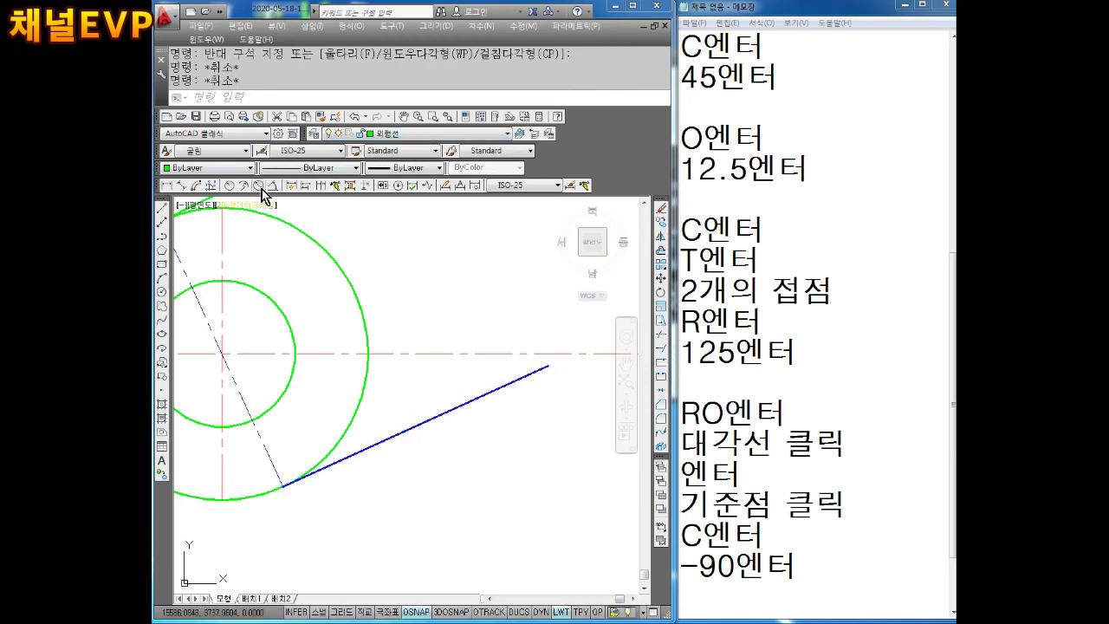
{"action": "left_click", "coordinate": [208, 167]}
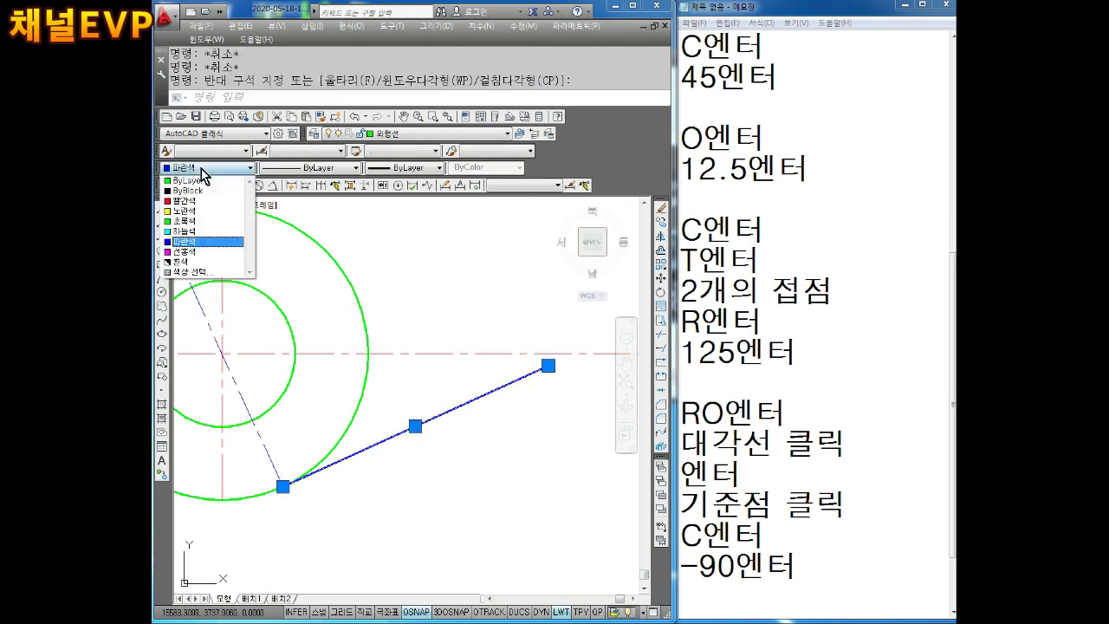
{"action": "left_click", "coordinate": [191, 214]}
{"action": "key", "text": "Escape"}
Colour the diagonal centreline red and the vertical centreline black.
{"action": "scroll", "coordinate": [359, 353], "scroll_direction": "down", "scroll_amount": 2}
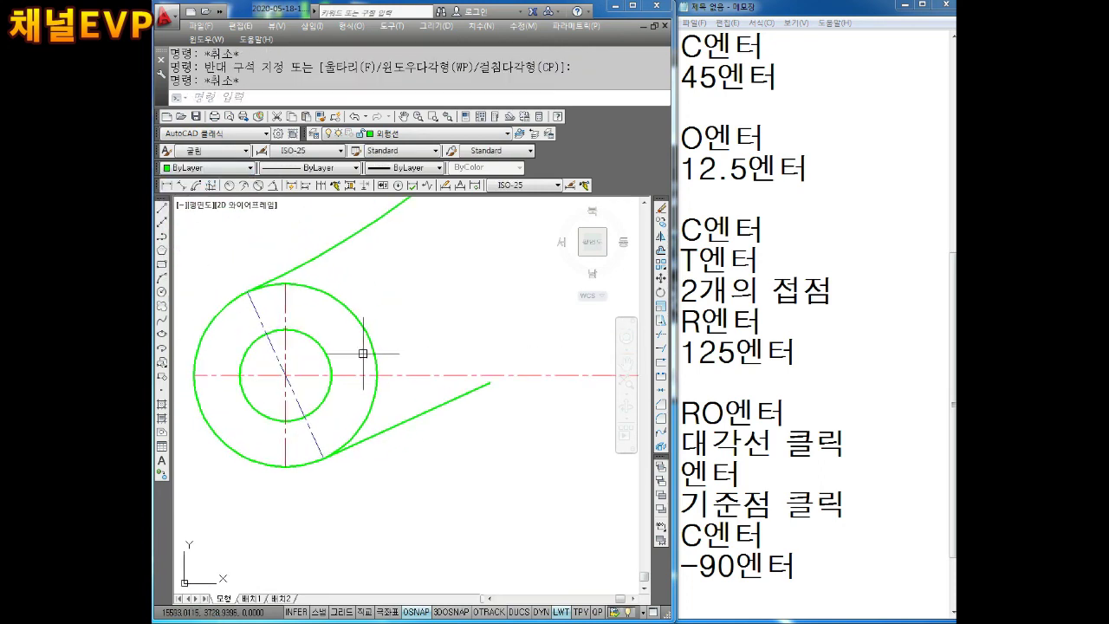
{"action": "key", "text": "Escape"}
{"action": "left_click", "coordinate": [286, 284]}
{"action": "key", "text": "Escape"}
{"action": "left_click", "coordinate": [252, 311]}
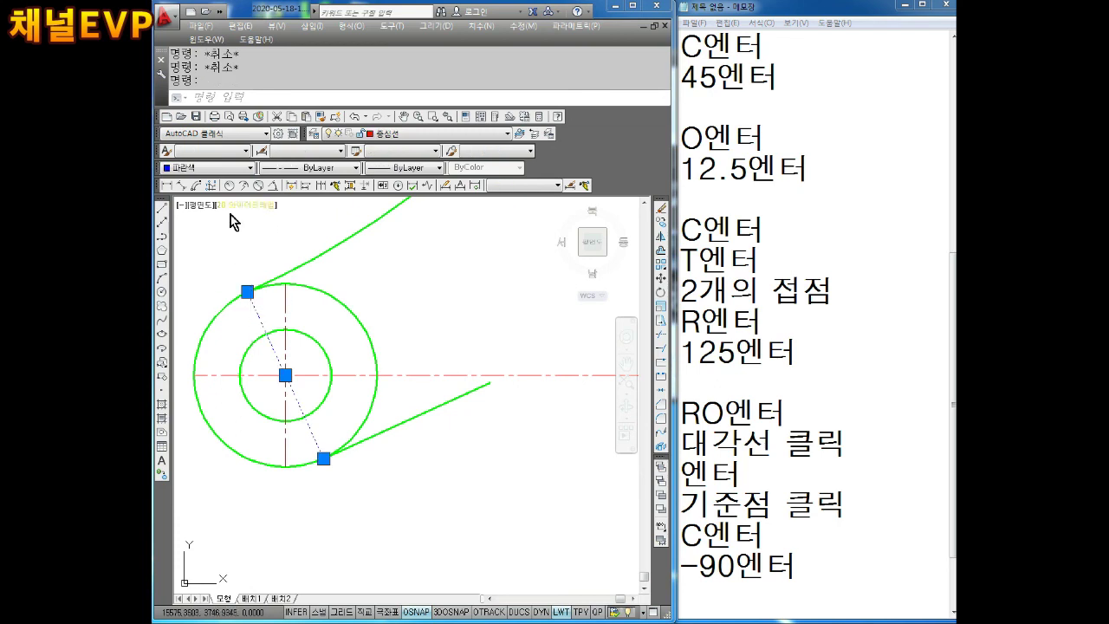
{"action": "left_click", "coordinate": [208, 167]}
{"action": "left_click", "coordinate": [186, 177]}
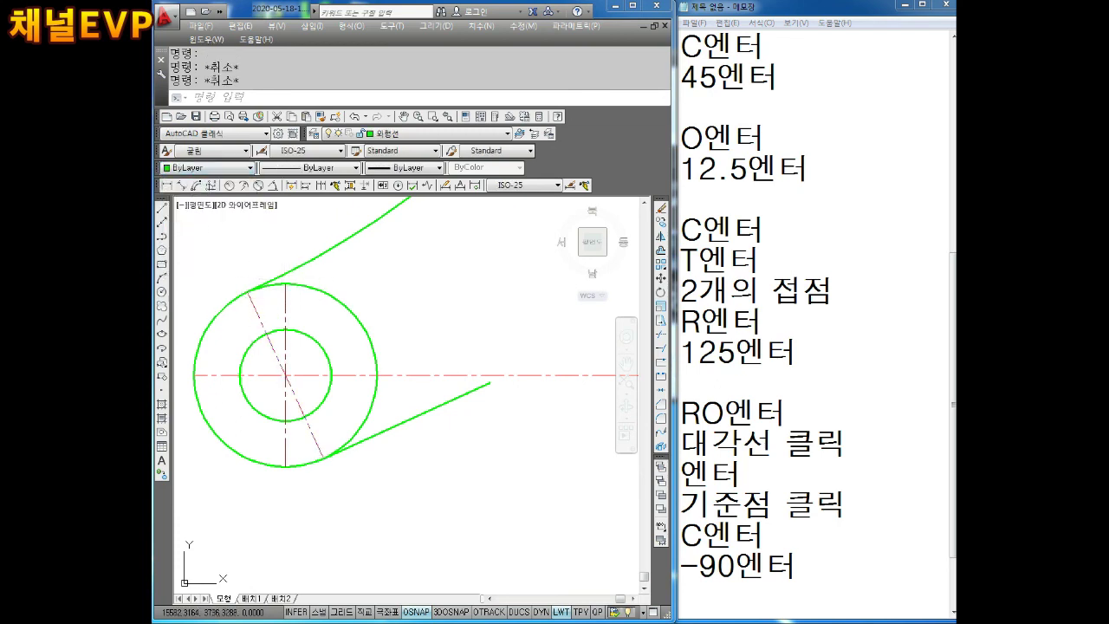
{"action": "left_click", "coordinate": [290, 285]}
{"action": "left_click", "coordinate": [208, 167]}
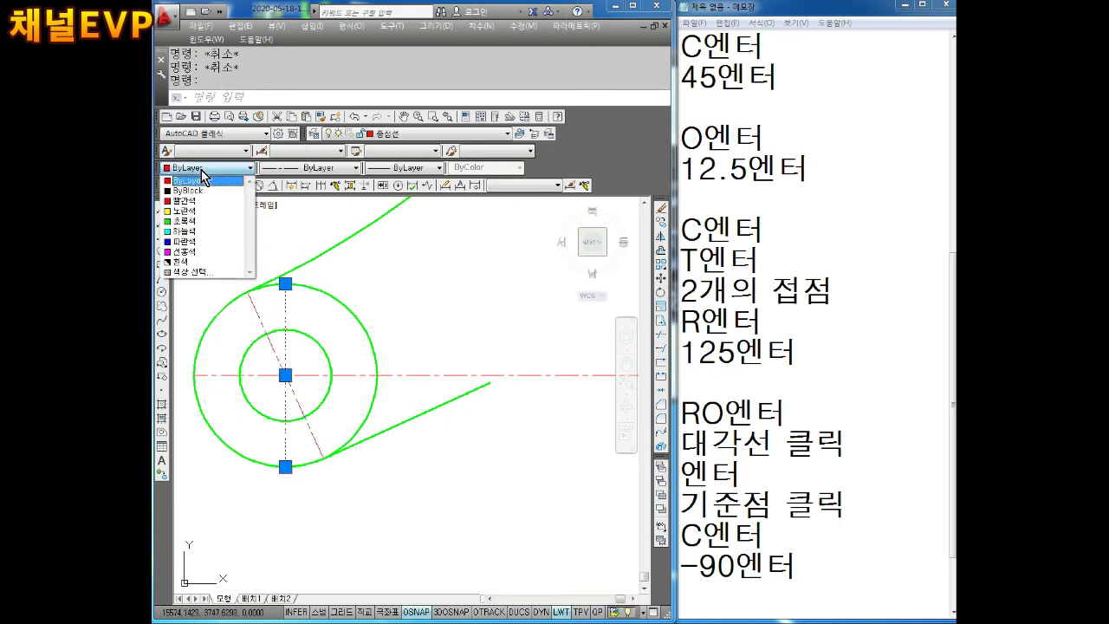
{"action": "left_click", "coordinate": [183, 262]}
{"action": "key", "text": "Escape"}
{"action": "left_click", "coordinate": [722, 588]}
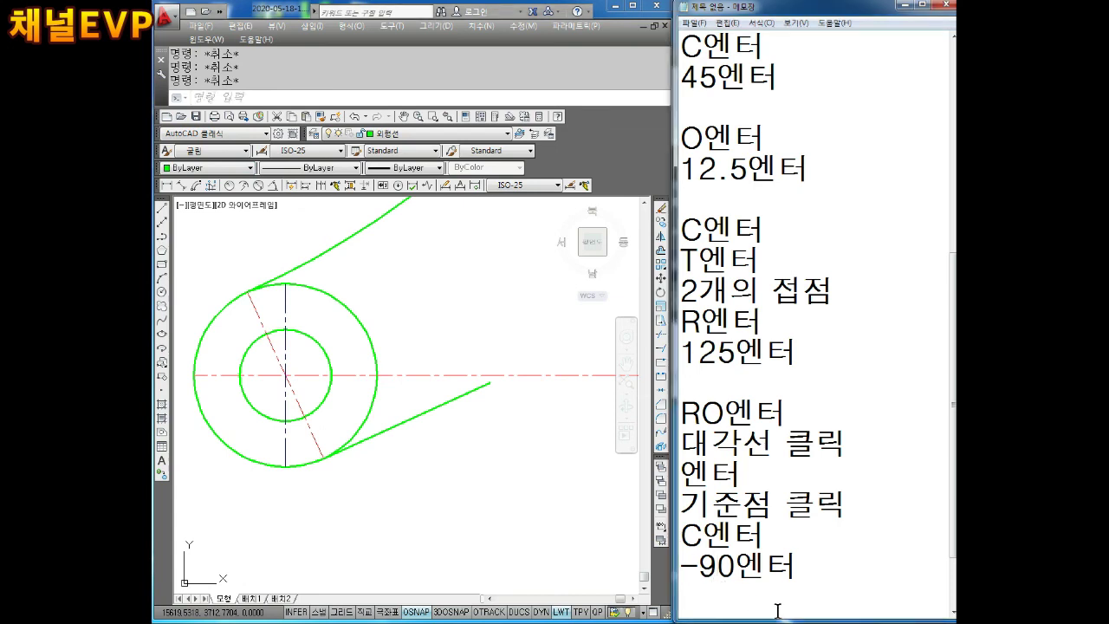
Add the offset notes 'O엔터' and the 62.5 line to Notepad.
{"action": "key", "text": "Return"}
{"action": "key", "text": "Return"}
{"action": "key", "text": "Return"}
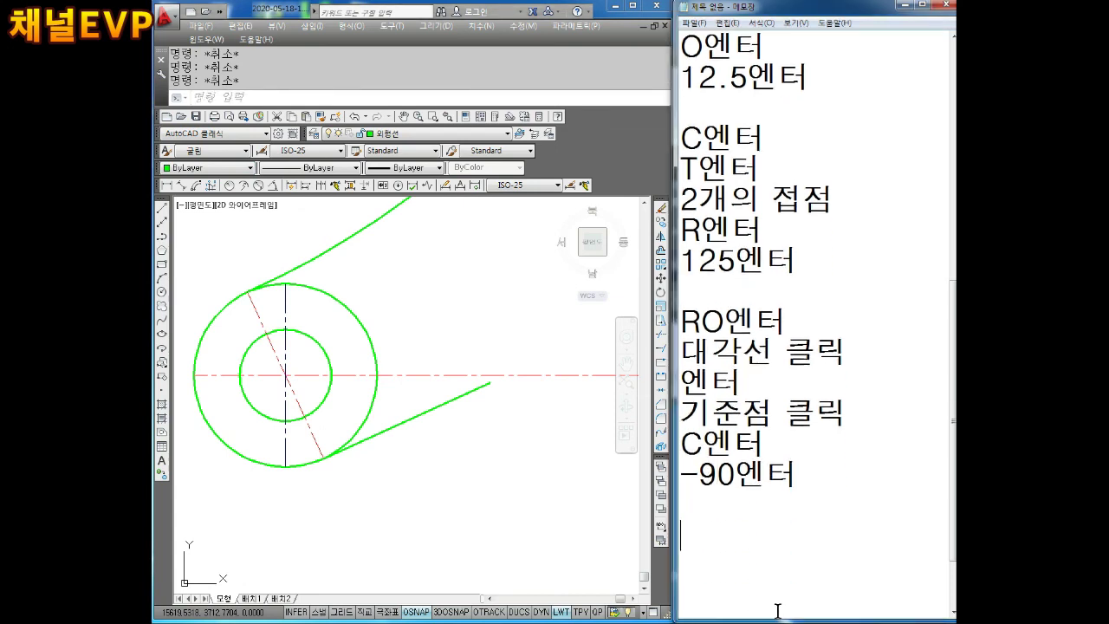
{"action": "type", "text": "O엔터"}
{"action": "key", "text": "Return"}
{"action": "type", "text": "62.5에"}
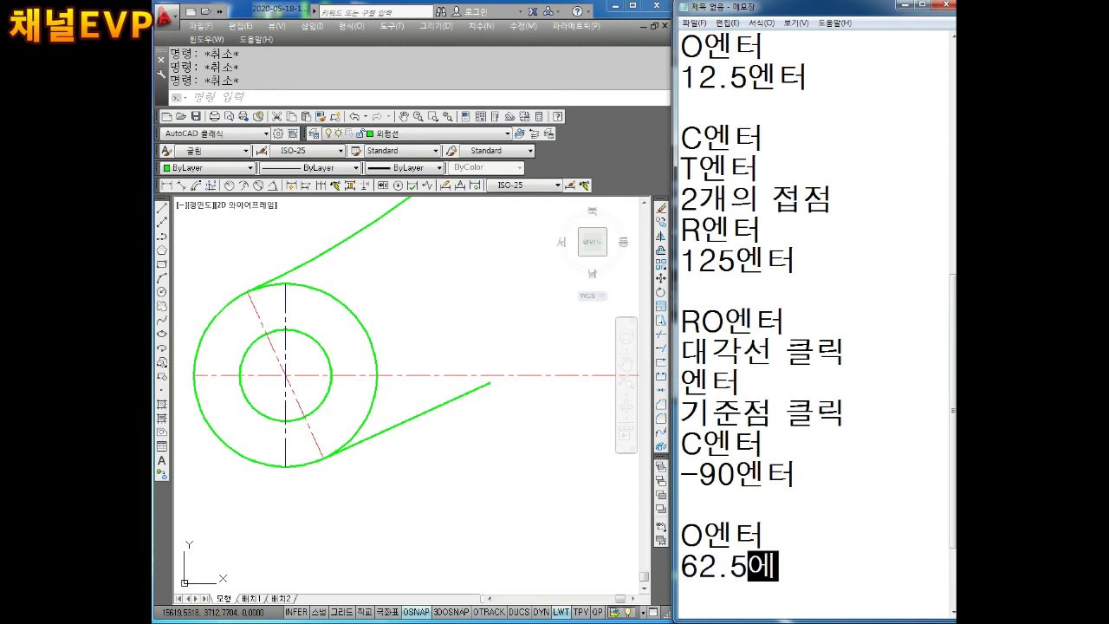
{"action": "type", "text": "엔터"}
{"action": "key", "text": "Return"}
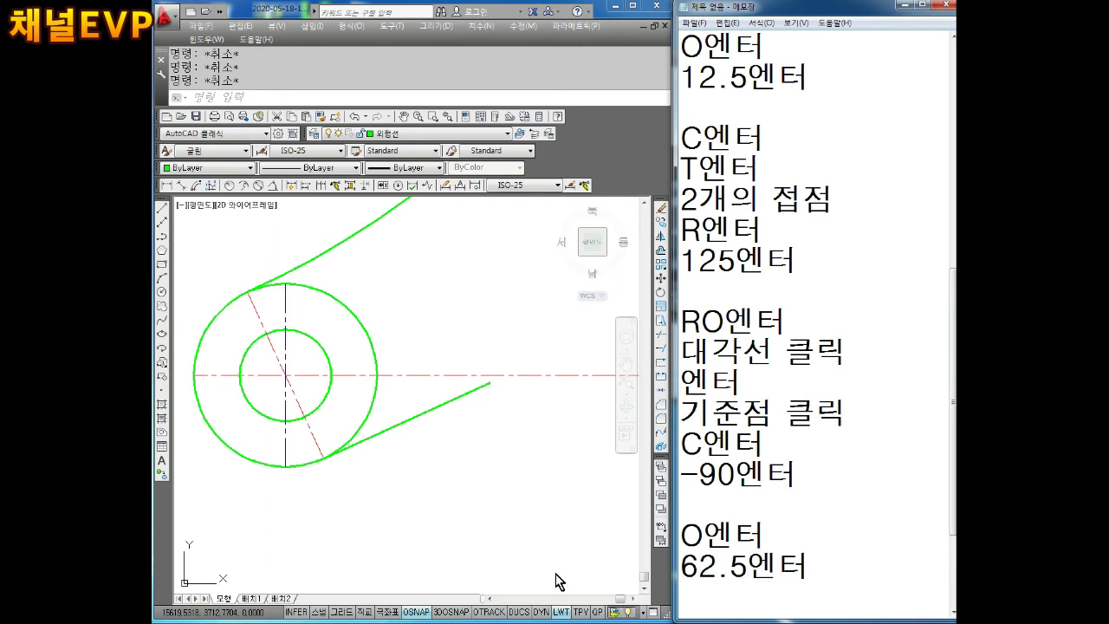
Offset the large curve by 62.5 to create a bigger parallel curve.
{"action": "left_click", "coordinate": [425, 483]}
{"action": "type", "text": "o"}
{"action": "key", "text": "Return"}
{"action": "type", "text": "62.5"}
{"action": "key", "text": "Return"}
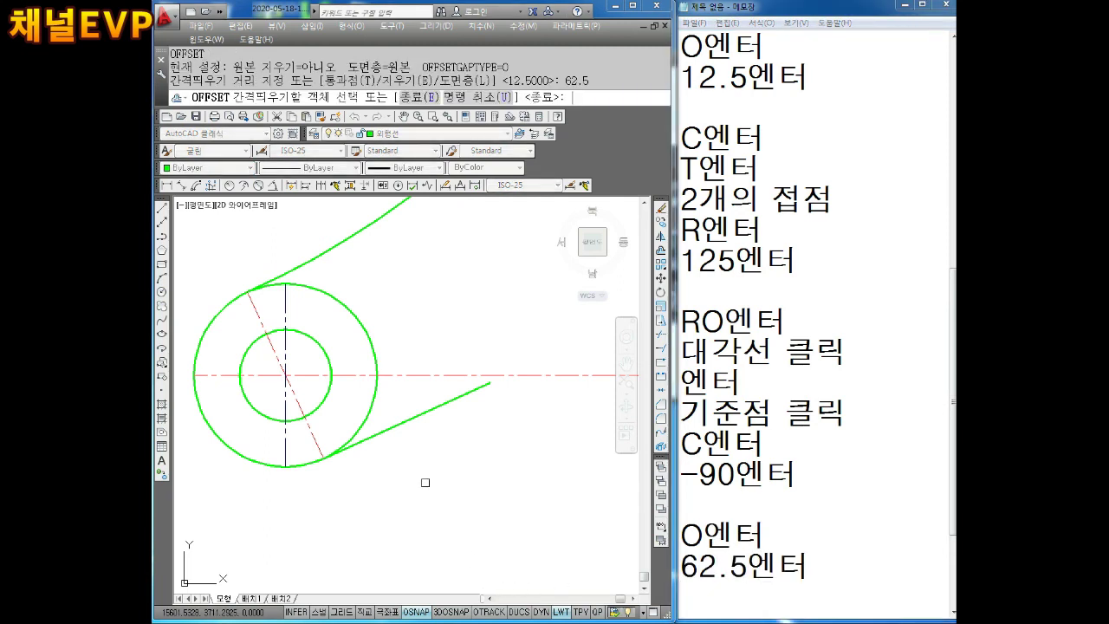
{"action": "left_click", "coordinate": [342, 303]}
{"action": "left_click", "coordinate": [485, 302]}
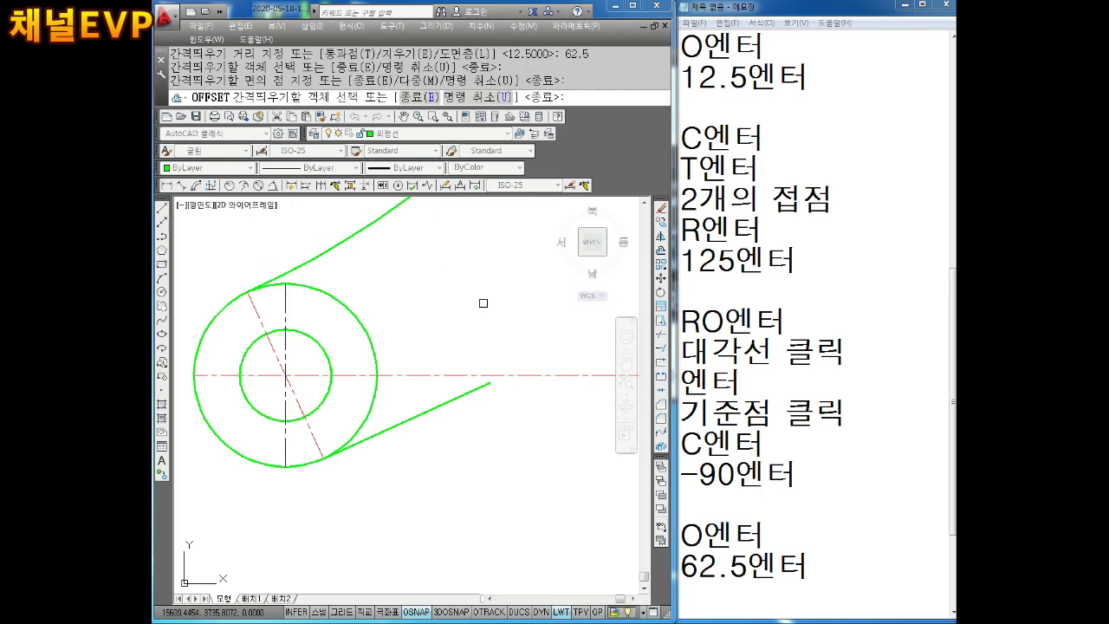
{"action": "scroll", "coordinate": [364, 316], "scroll_direction": "down", "scroll_amount": 3}
{"action": "scroll", "coordinate": [450, 328], "scroll_direction": "up", "scroll_amount": 2}
{"action": "key", "text": "Escape"}
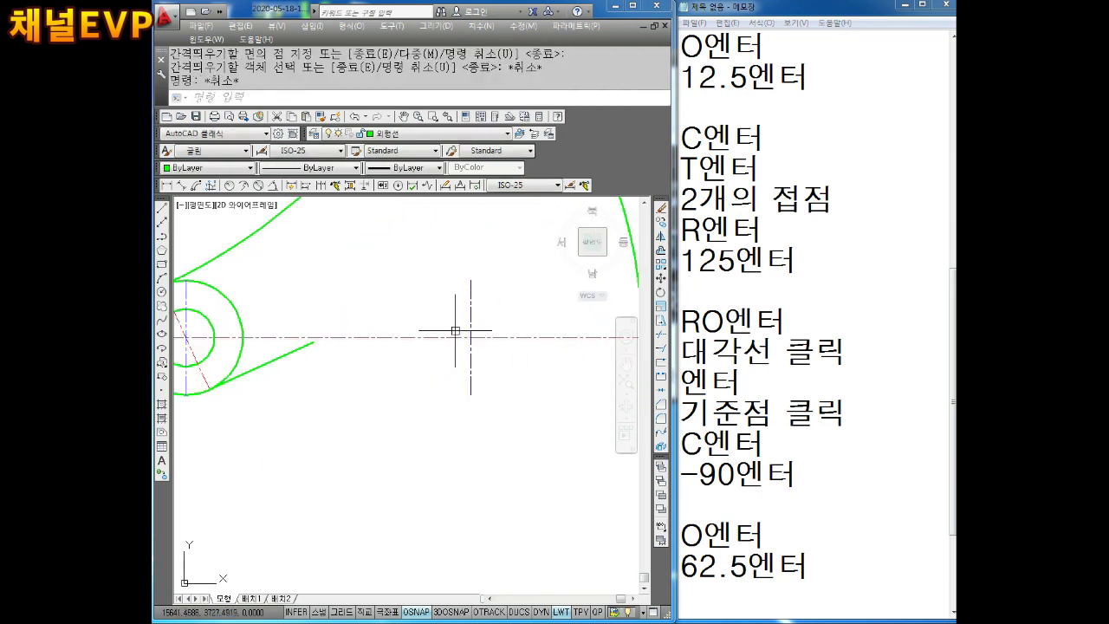
{"action": "key", "text": "Escape"}
{"action": "key", "text": "Escape"}
Turn on ortho and extend the lower slanted line to the vertical centreline.
{"action": "middle_click_drag", "start_coordinate": [472, 324], "coordinate": [466, 371]}
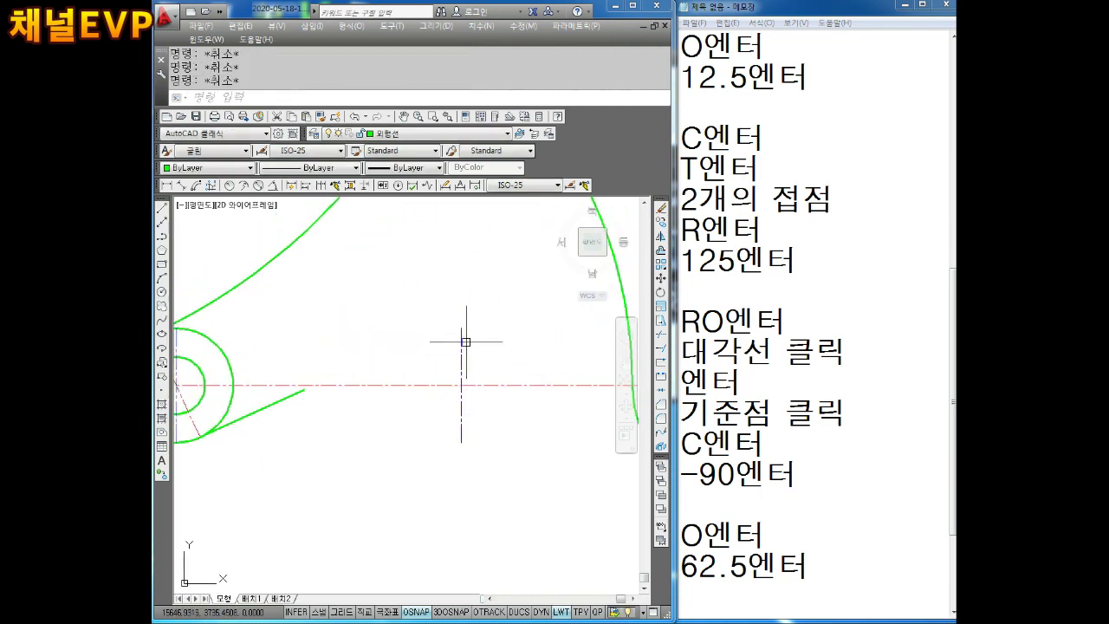
{"action": "left_click", "coordinate": [461, 339]}
{"action": "left_click", "coordinate": [461, 327]}
{"action": "key", "text": "F8"}
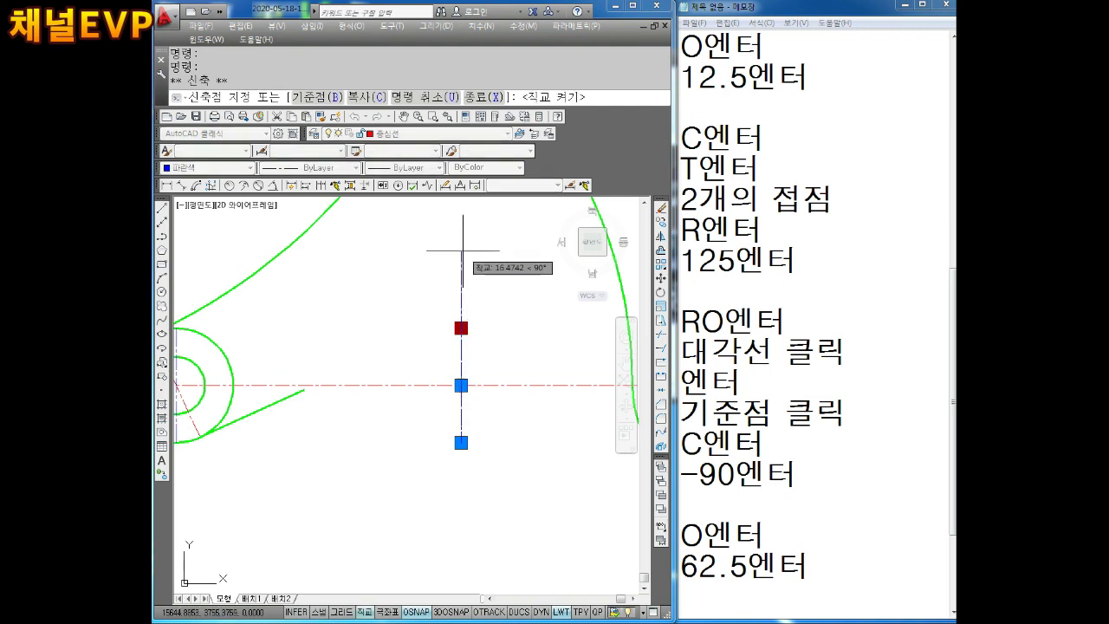
{"action": "key", "text": "Escape"}
{"action": "key", "text": "Escape"}
{"action": "type", "text": "EX"}
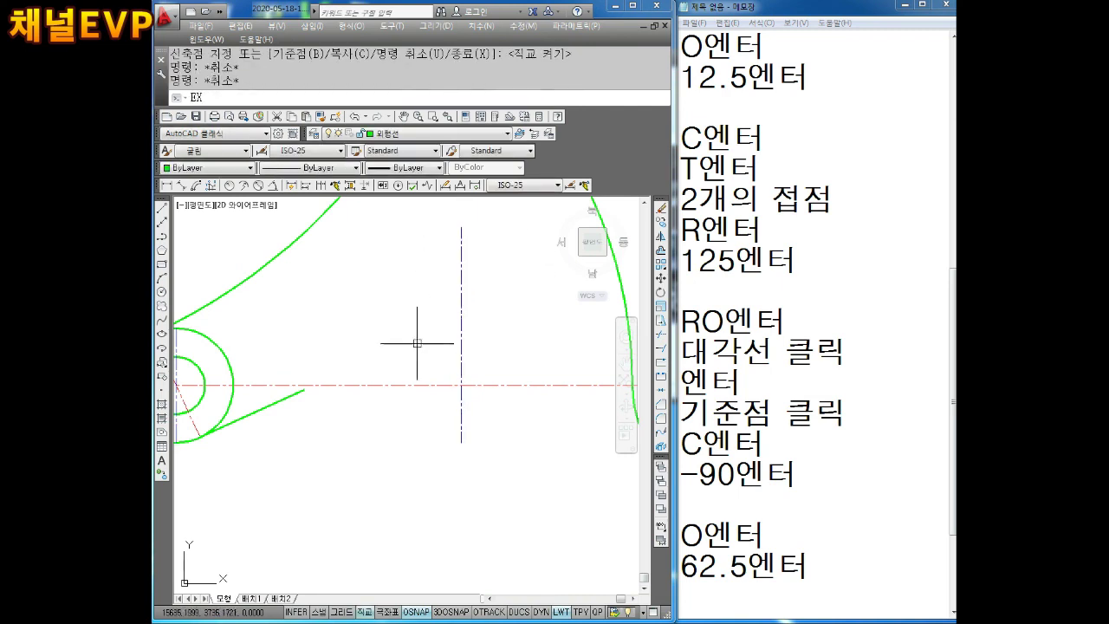
{"action": "key", "text": "Return"}
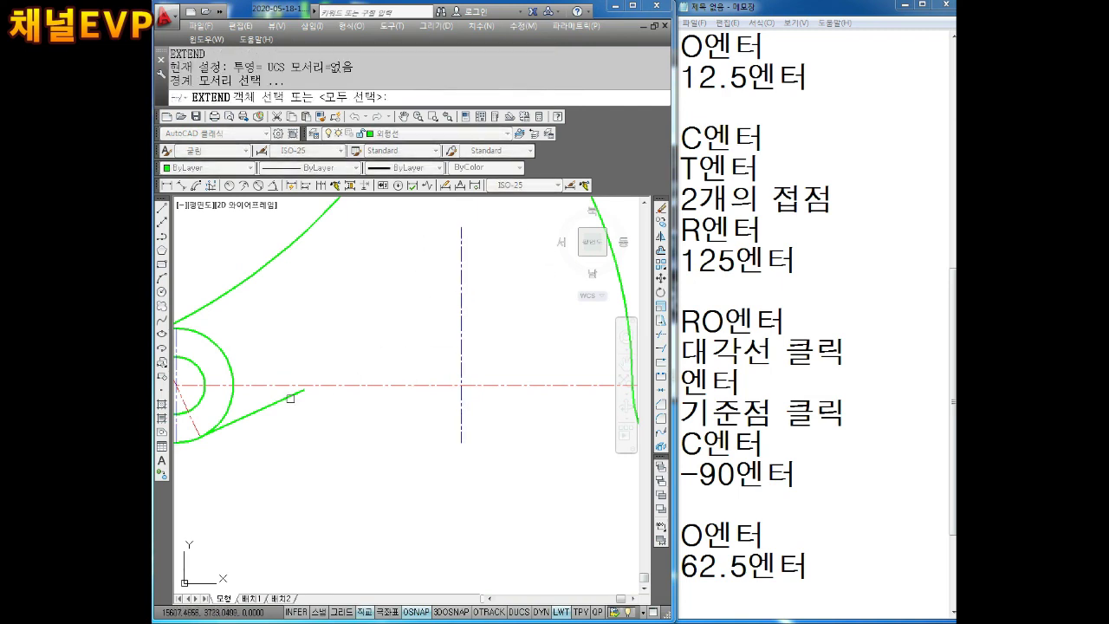
{"action": "middle_click_drag", "start_coordinate": [290, 399], "coordinate": [310, 404]}
{"action": "left_click", "coordinate": [478, 321]}
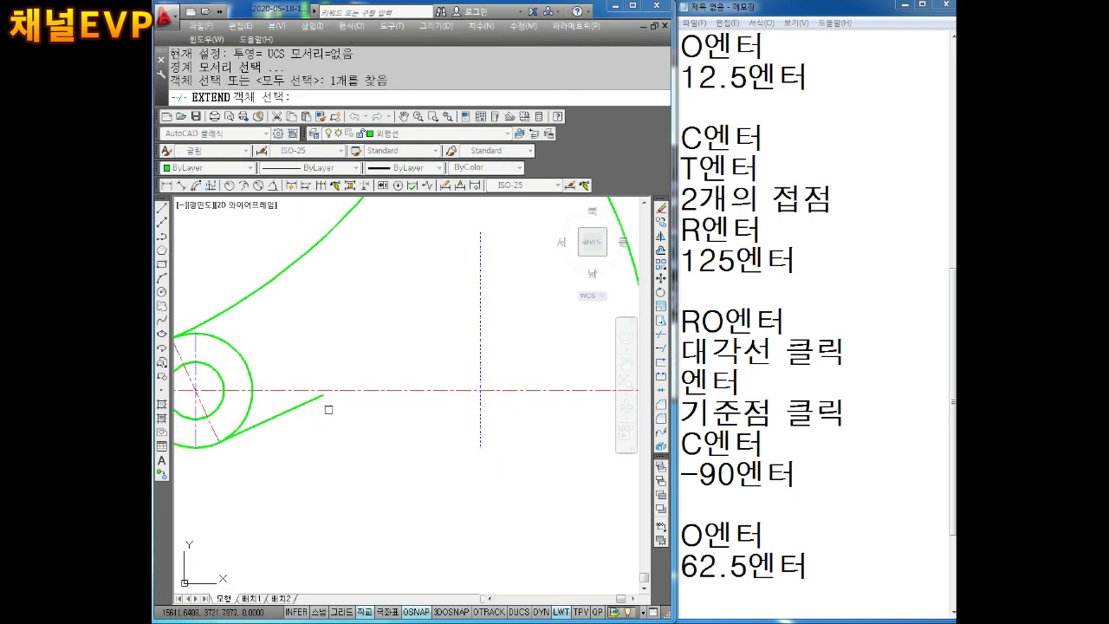
{"action": "key", "text": "Return"}
{"action": "left_click", "coordinate": [306, 400]}
{"action": "middle_click_drag", "start_coordinate": [350, 396], "coordinate": [370, 376]}
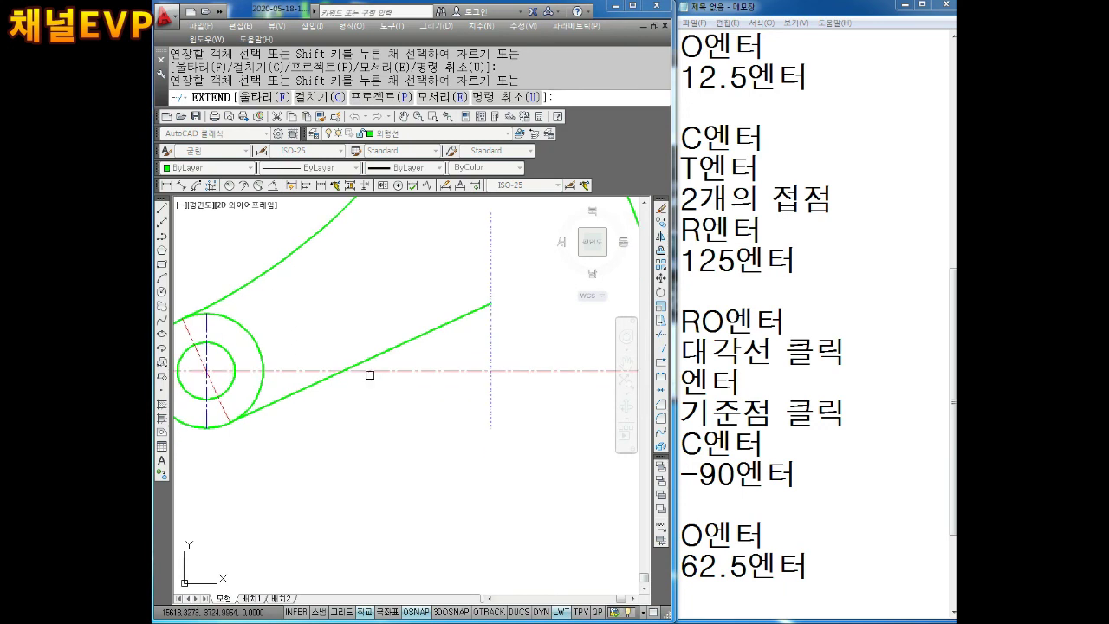
{"action": "key", "text": "Escape"}
{"action": "key", "text": "Escape"}
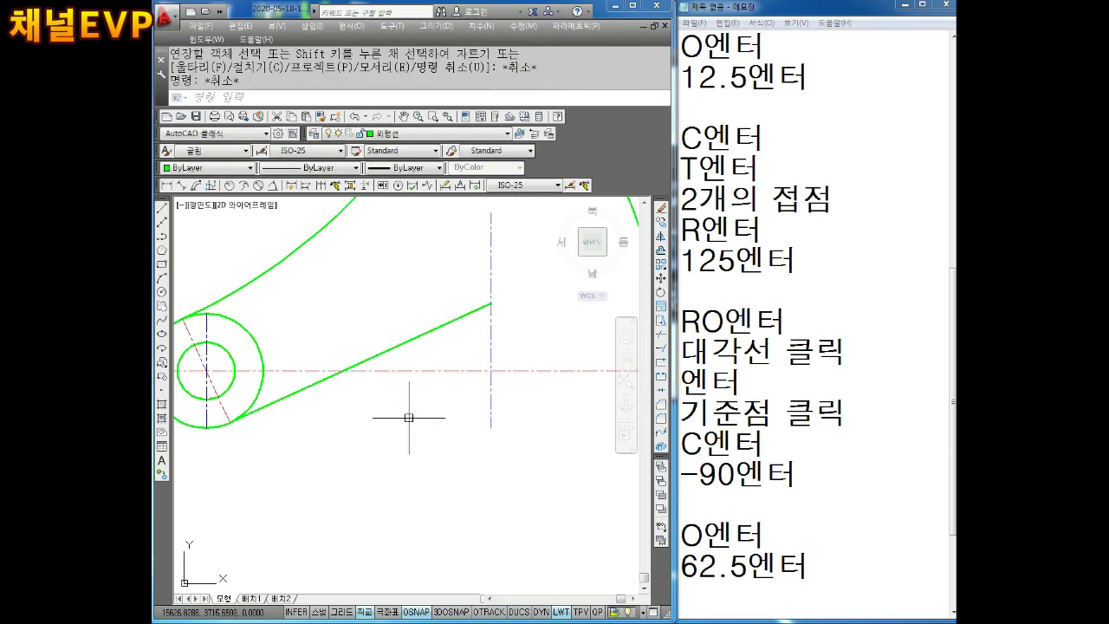
Pan and zoom to review the extended line and the part.
{"action": "scroll", "coordinate": [448, 391], "scroll_direction": "down", "scroll_amount": 2}
{"action": "middle_click_drag", "start_coordinate": [482, 349], "coordinate": [473, 372]}
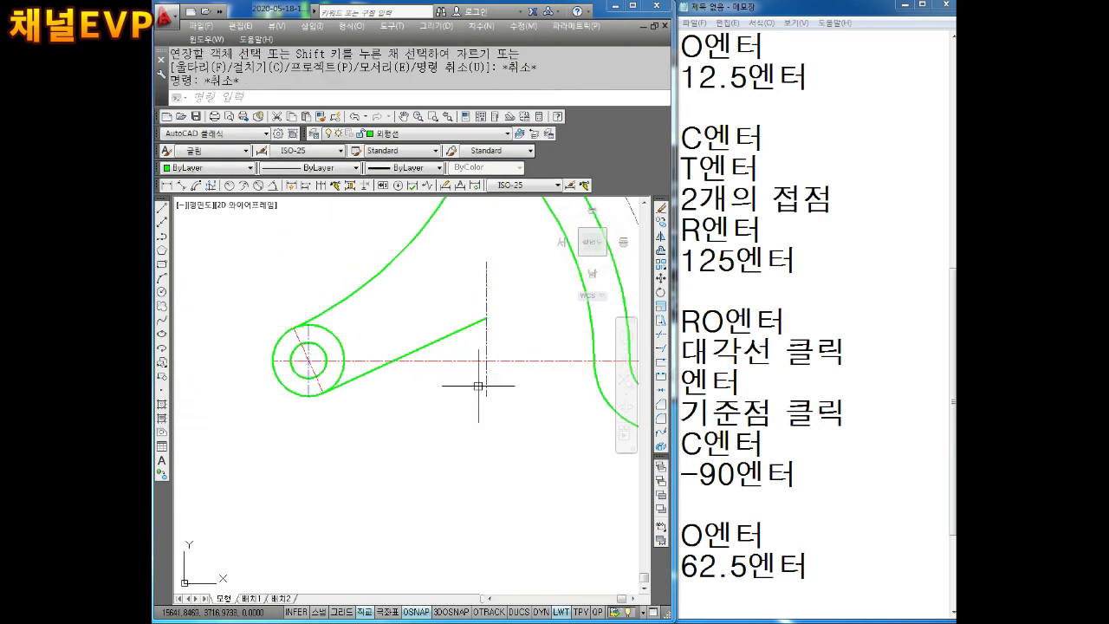
{"action": "key", "text": "Escape"}
{"action": "key", "text": "Escape"}
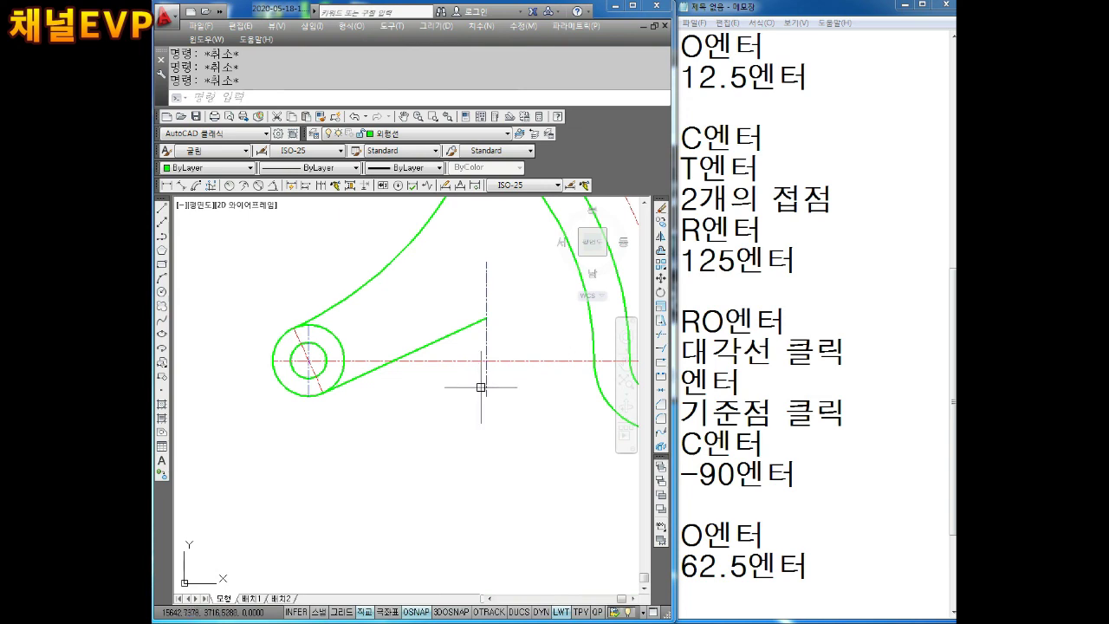
{"action": "scroll", "coordinate": [468, 377], "scroll_direction": "up", "scroll_amount": 1}
{"action": "scroll", "coordinate": [466, 384], "scroll_direction": "up", "scroll_amount": 1}
{"action": "scroll", "coordinate": [458, 374], "scroll_direction": "up", "scroll_amount": 1}
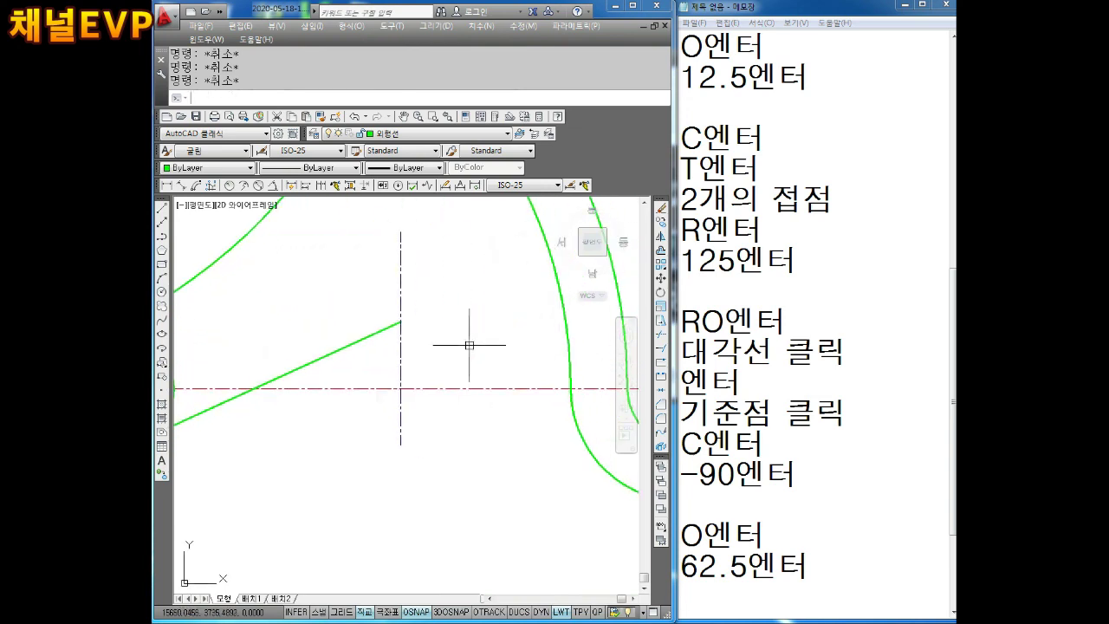
Draw a line from the slanted line's tip tangent to the curved slot's arc.
{"action": "type", "text": "l"}
{"action": "key", "text": "Return"}
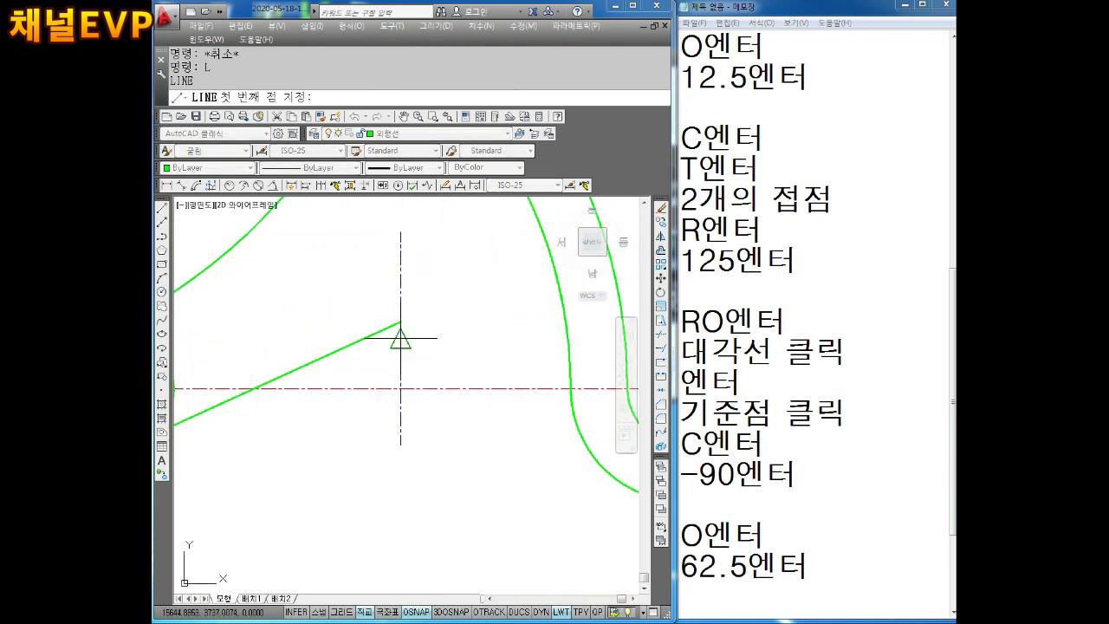
{"action": "left_click", "coordinate": [414, 331]}
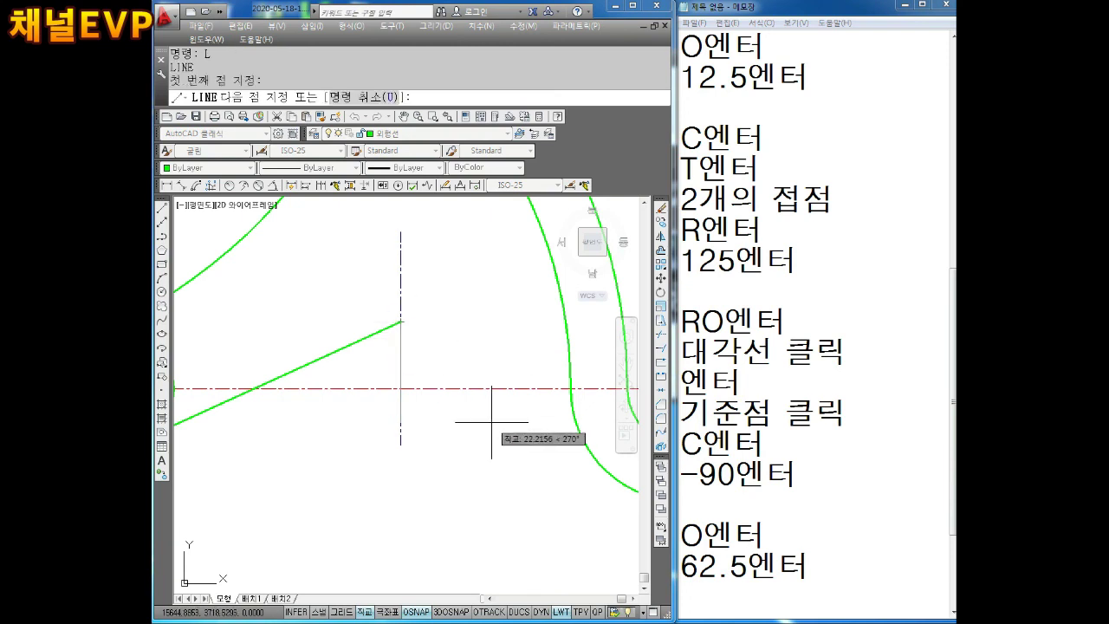
{"action": "middle_click_drag", "start_coordinate": [558, 462], "coordinate": [461, 410]}
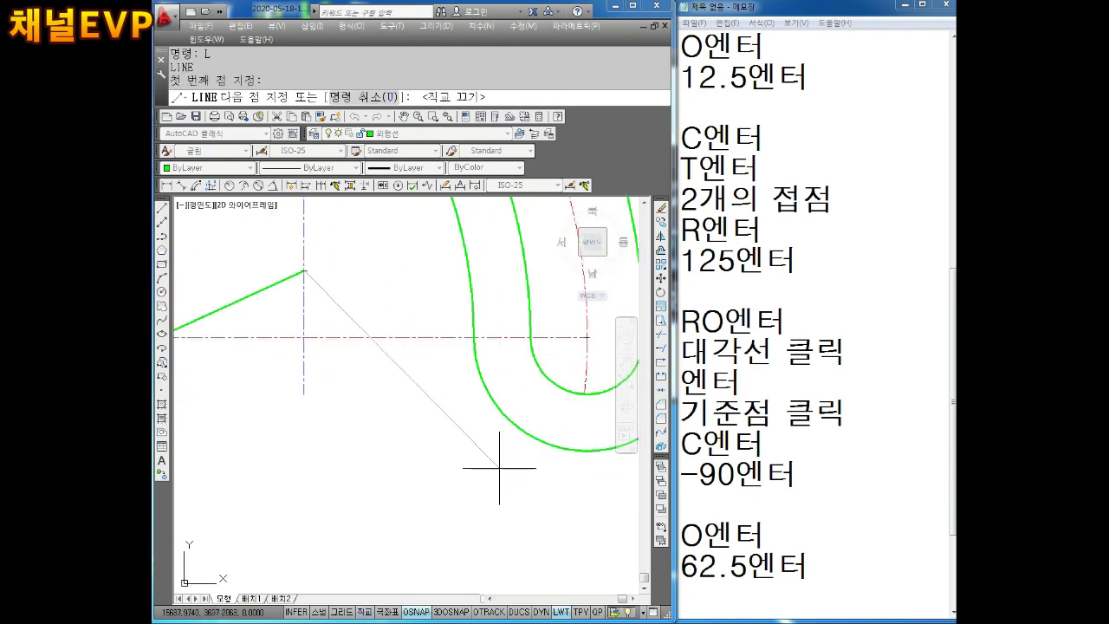
{"action": "right_click", "coordinate": [486, 477], "text": "shift"}
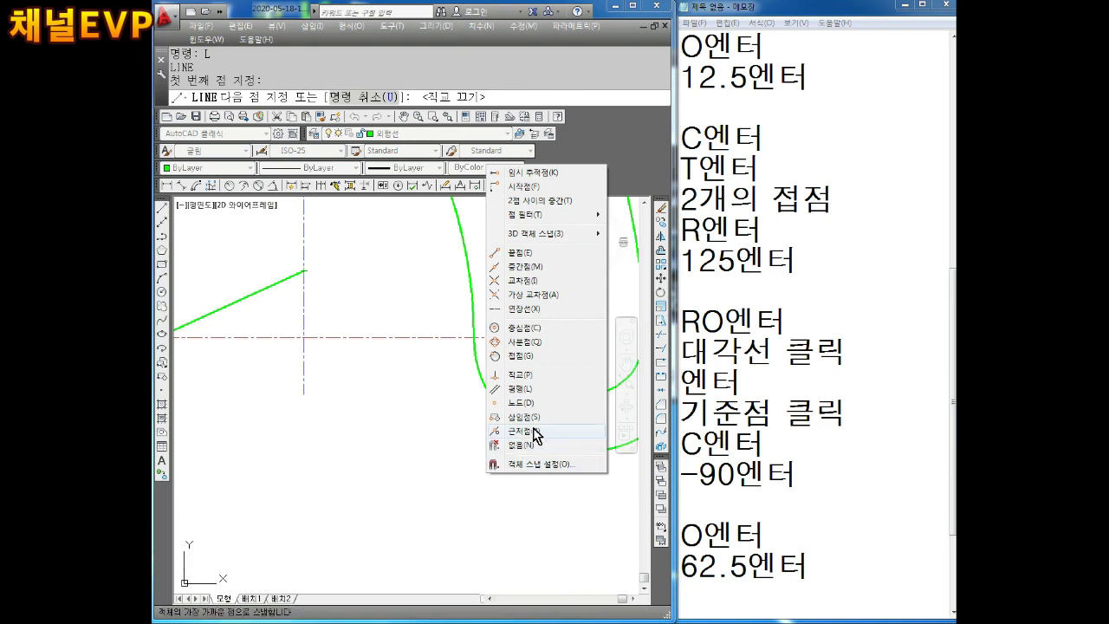
{"action": "left_click", "coordinate": [525, 356]}
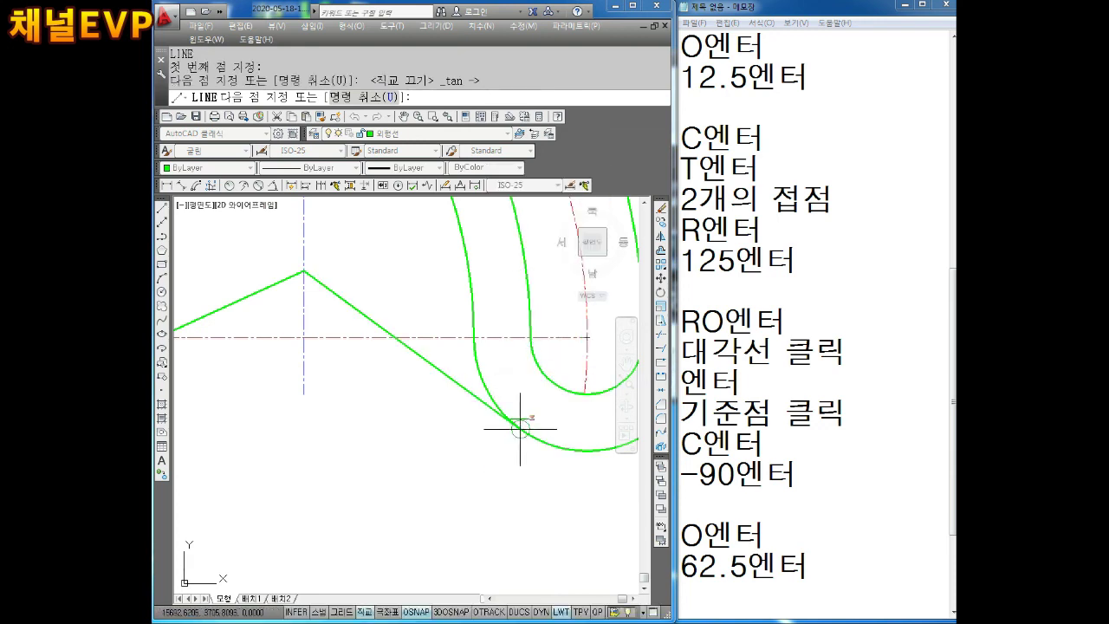
{"action": "key", "text": "Escape"}
Erase the temporary vertical centerline.
{"action": "scroll", "coordinate": [520, 472], "scroll_direction": "up", "scroll_amount": 3}
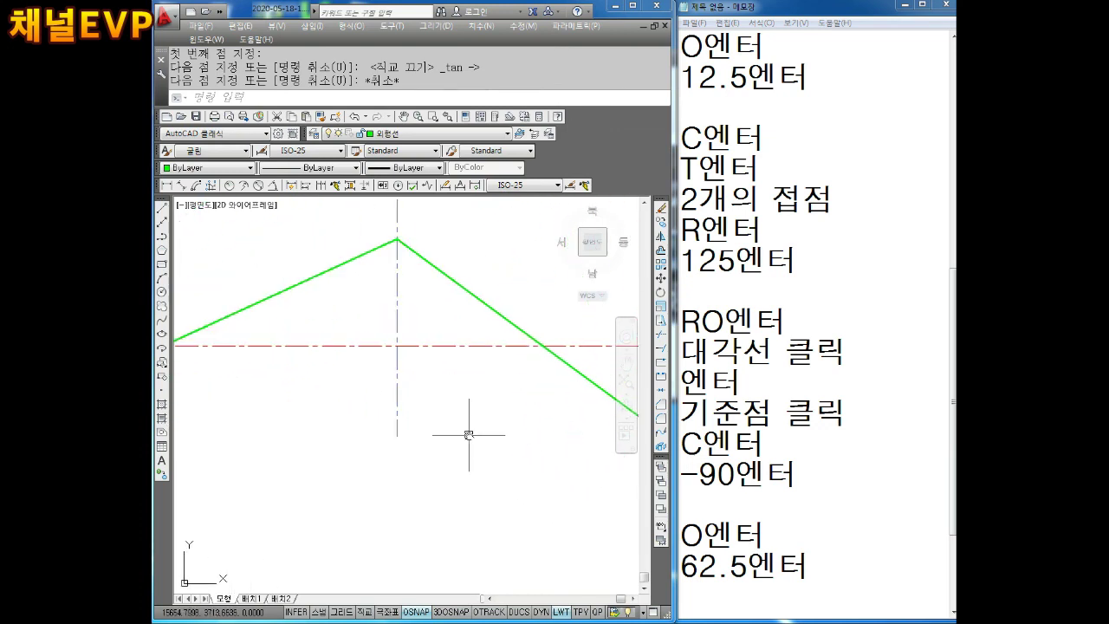
{"action": "left_click", "coordinate": [391, 435]}
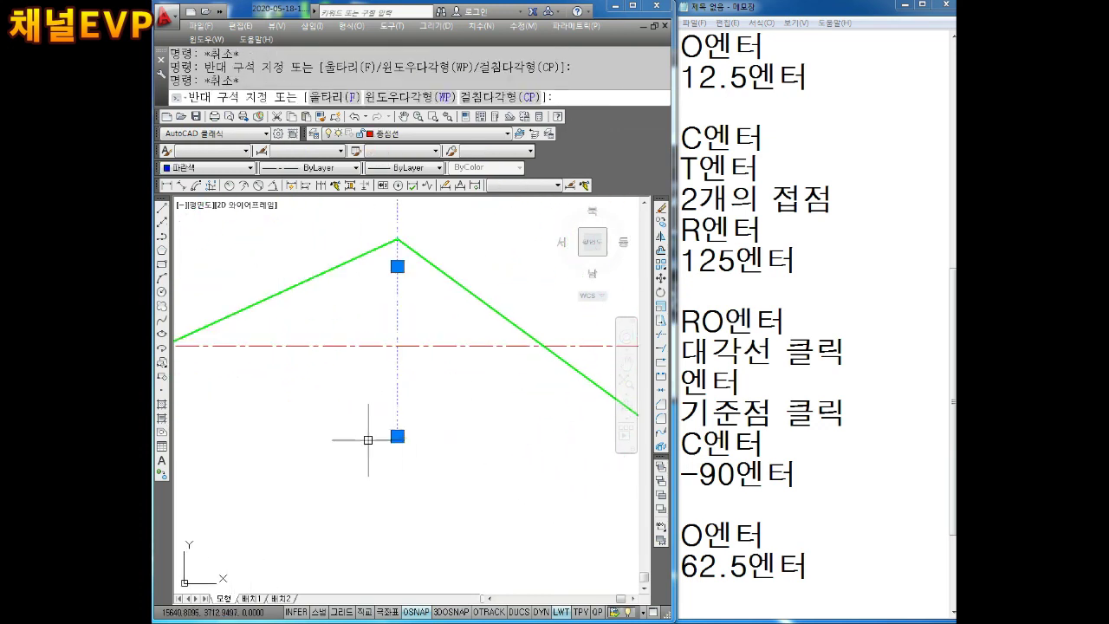
{"action": "key", "text": "Escape"}
{"action": "key", "text": "Delete"}
{"action": "scroll", "coordinate": [386, 408], "scroll_direction": "down", "scroll_amount": 3}
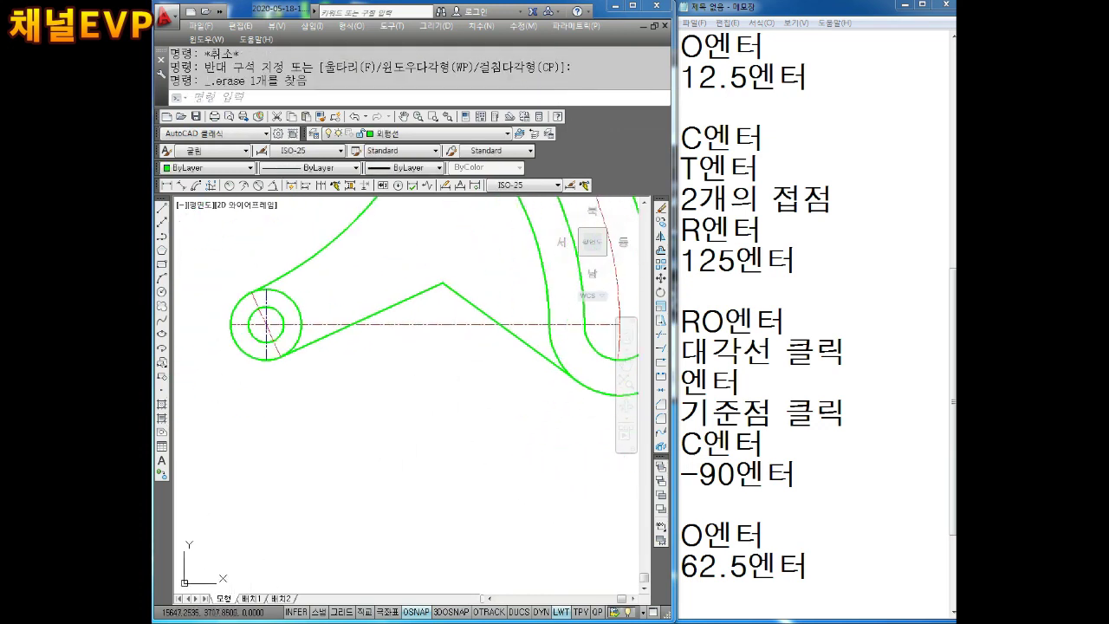
{"action": "key", "text": "Escape"}
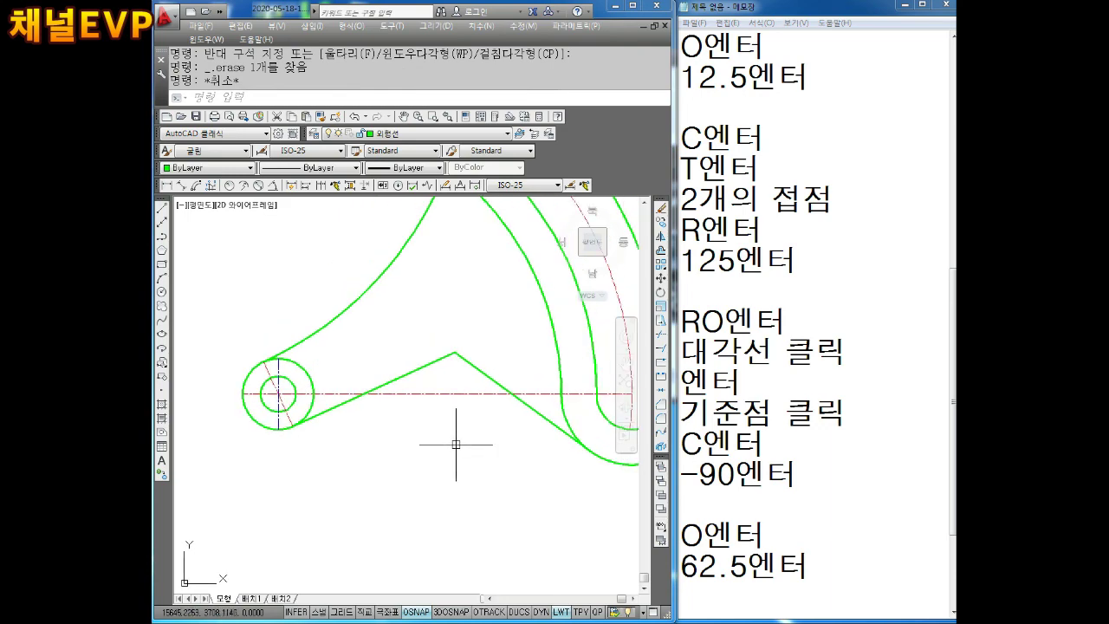